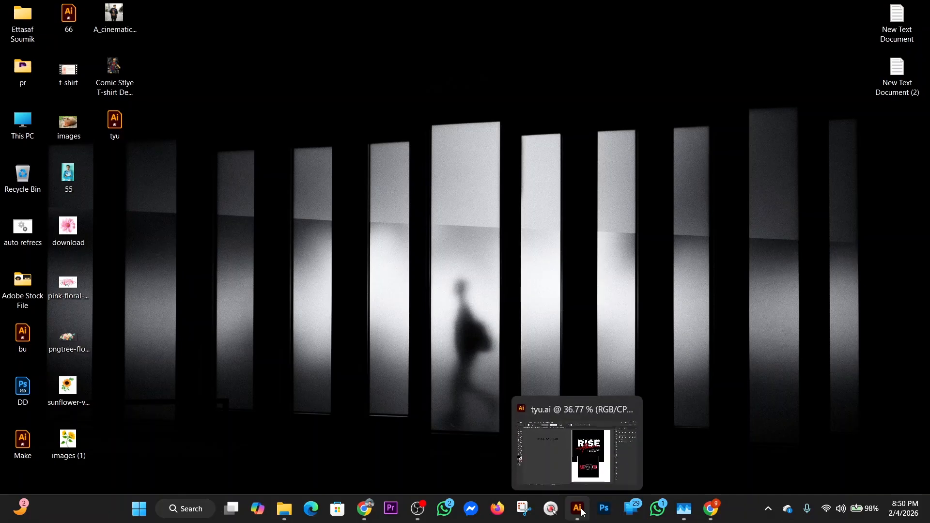
Step: Switch to the tyu.ai document in Illustrator and split STREET out of "STREET OVER SUIT" as its own text object below the phrase
click(539, 424)
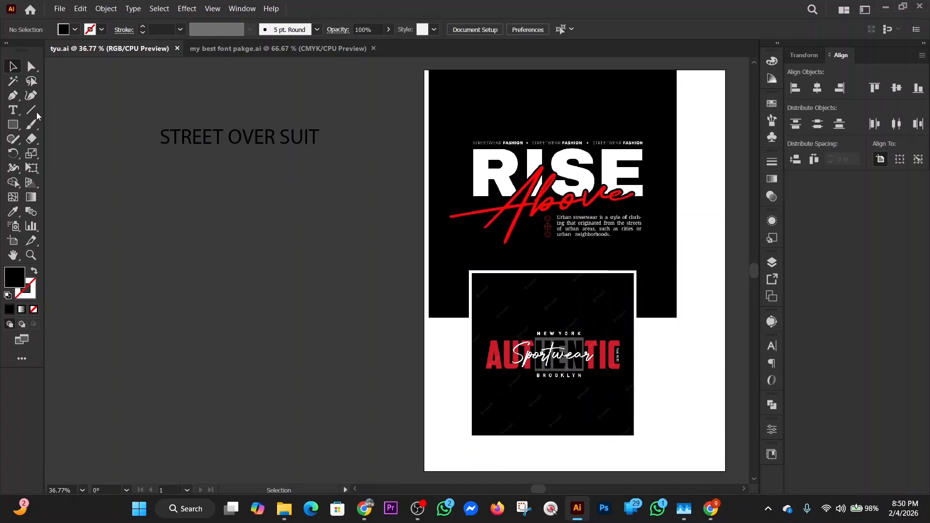
click(13, 110)
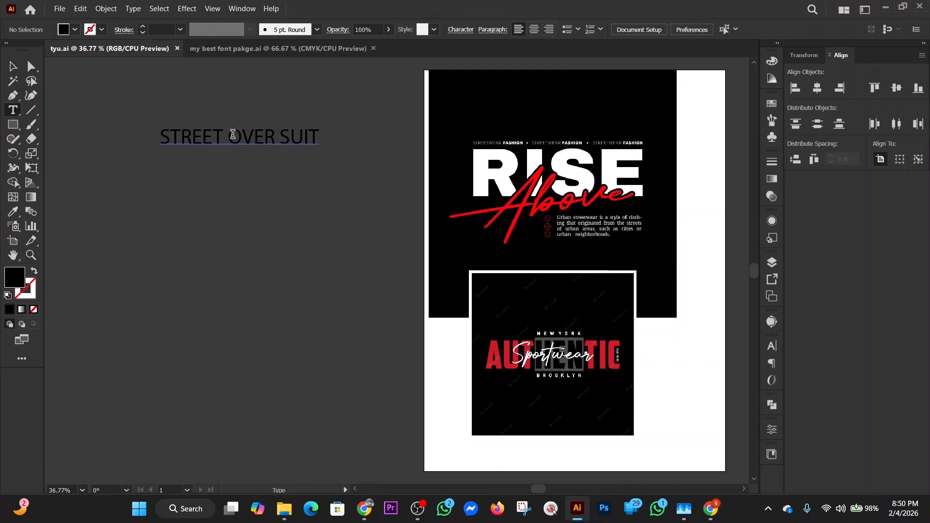
drag(222, 136, 153, 135)
key(ctrl+c)
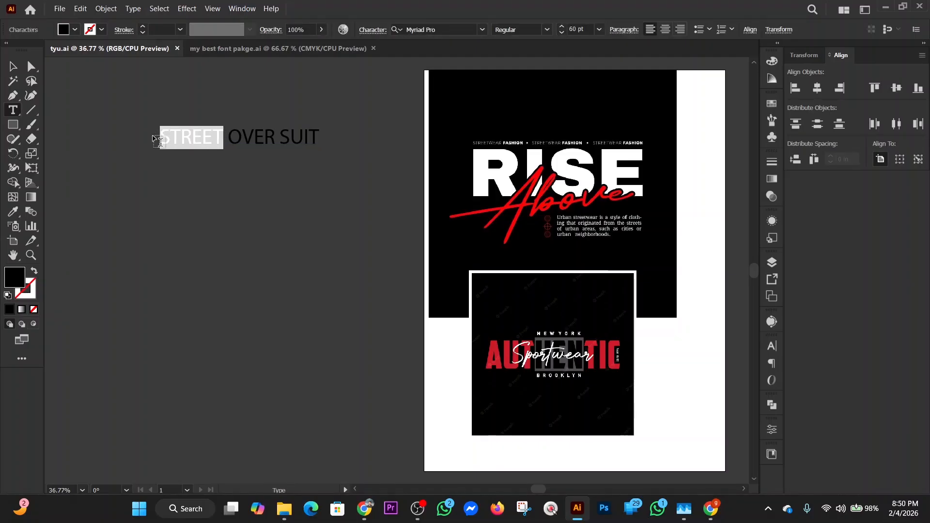
key(BackSpace)
click(13, 66)
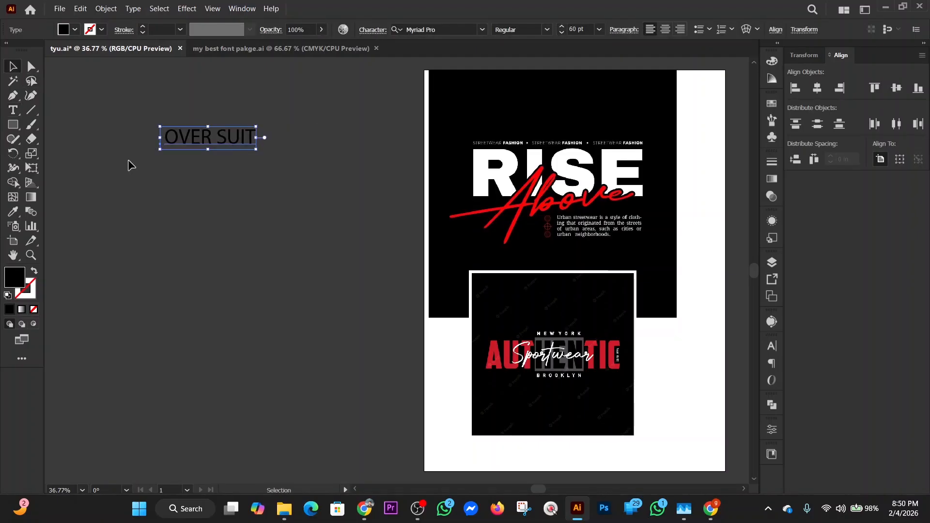
click(170, 205)
key(ctrl+v)
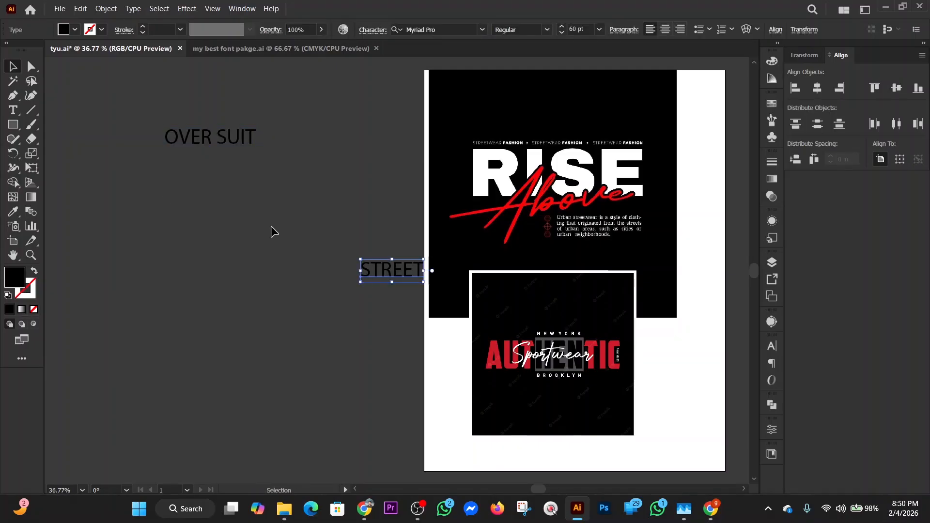
drag(382, 275, 155, 224)
Step: Move "OVER SUIT" aside and split OVER out of it as a separate text object placed just below STREET
drag(218, 145, 314, 185)
click(13, 110)
click(312, 175)
drag(310, 175, 243, 175)
key(ctrl+c)
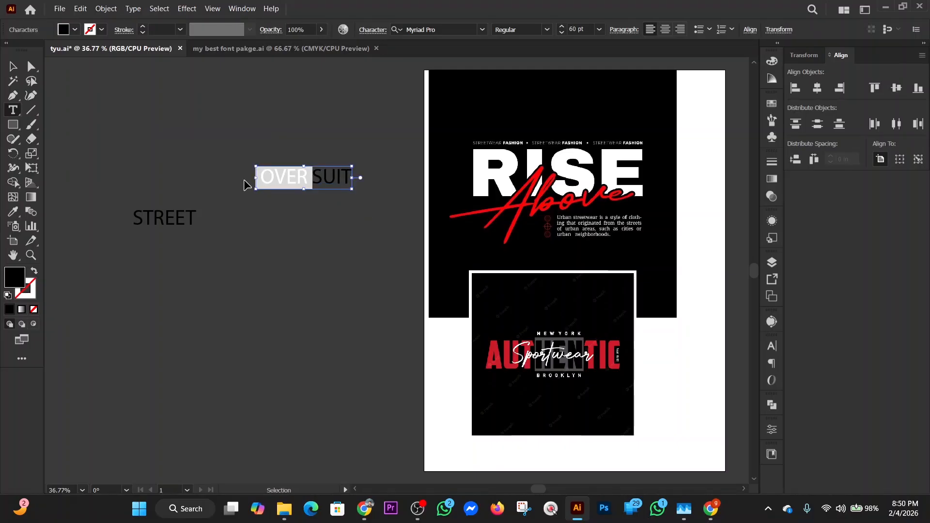
key(BackSpace)
click(14, 66)
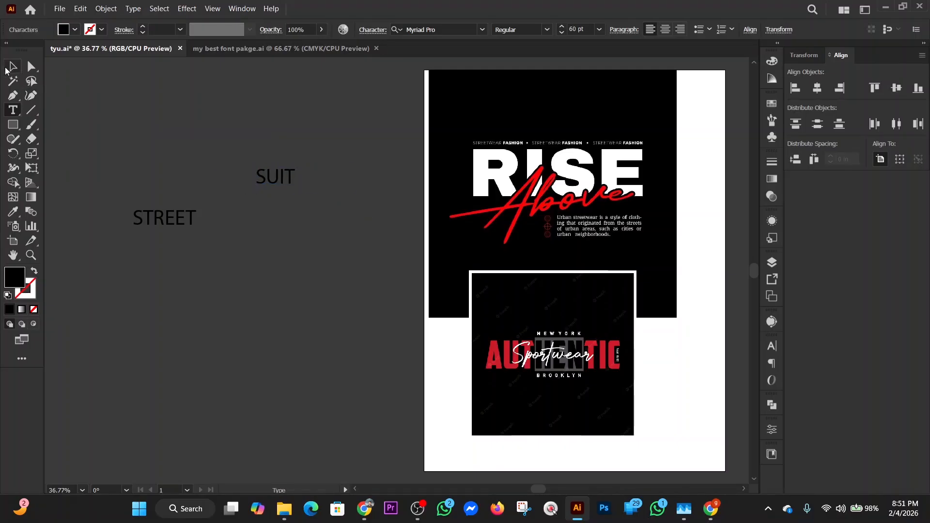
click(218, 250)
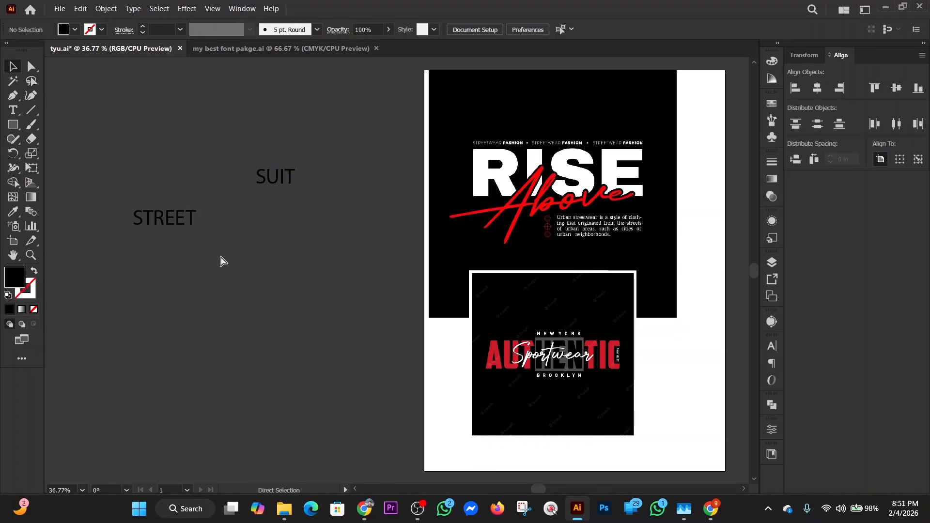
key(ctrl+v)
drag(363, 274, 146, 255)
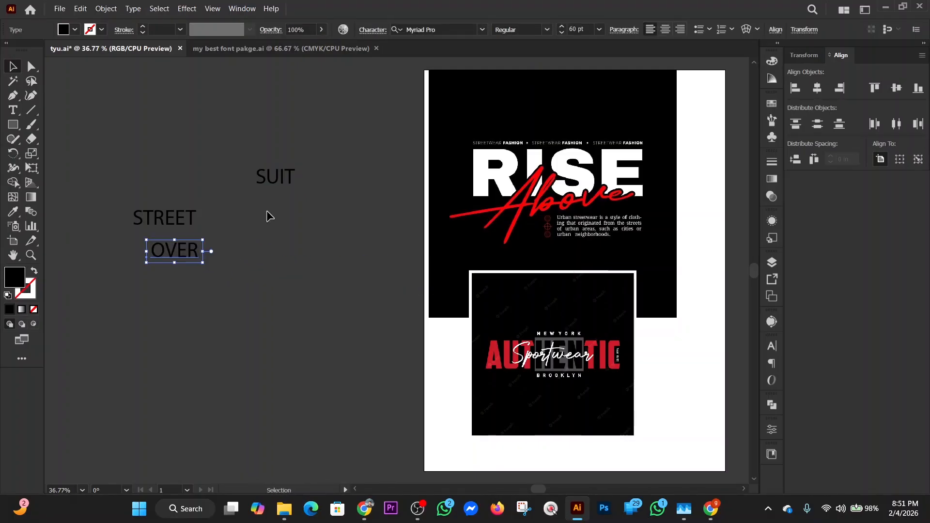
Step: Stack SUIT below OVER and move all three words together to the pasteboard's upper-left area
drag(280, 180, 179, 312)
drag(122, 182, 222, 346)
drag(194, 216, 160, 100)
click(331, 159)
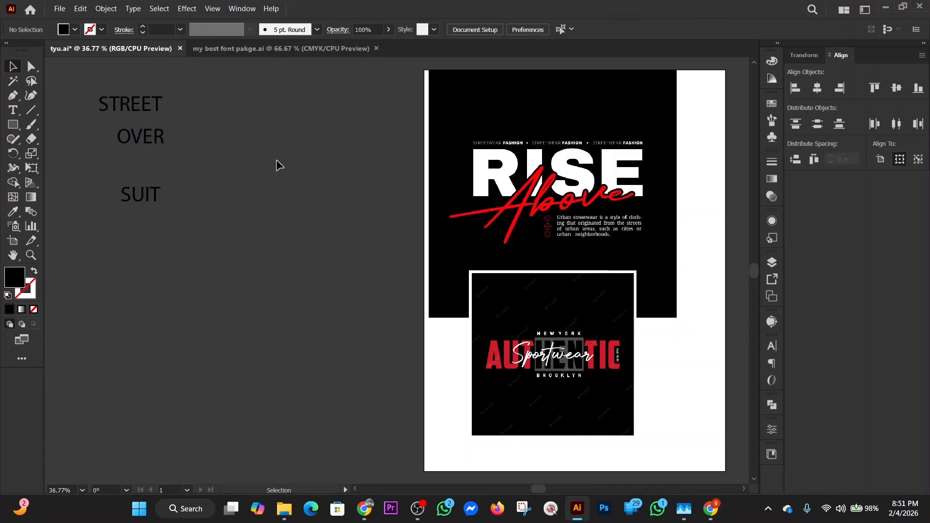
Step: Copy the GERALTS font sample from the "my best font pakge.ai" document into tyu.ai, placing it below SUIT
click(288, 56)
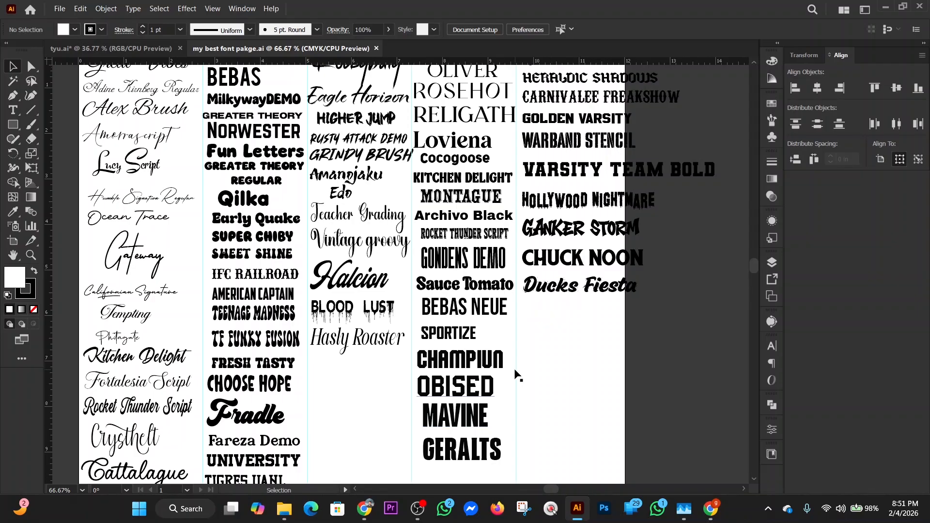
click(485, 452)
scroll(487, 167, up, 1)
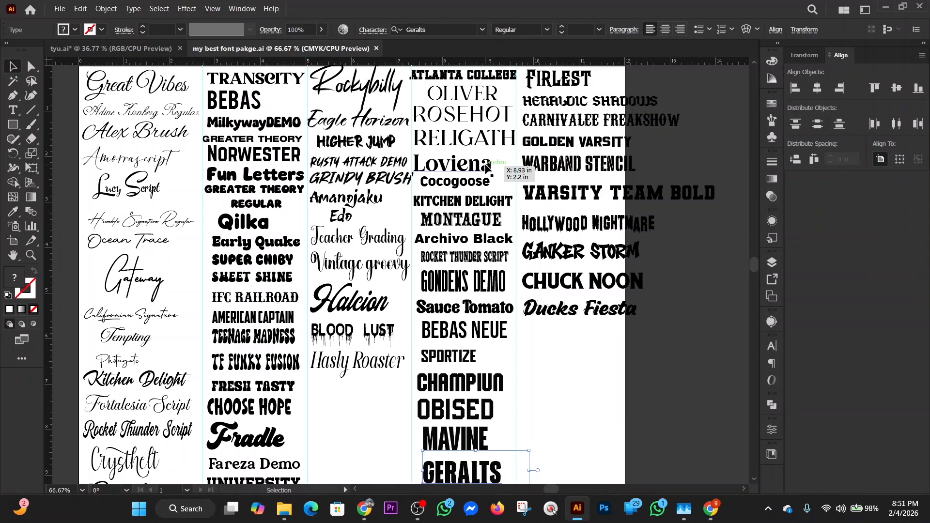
scroll(486, 167, up, 6)
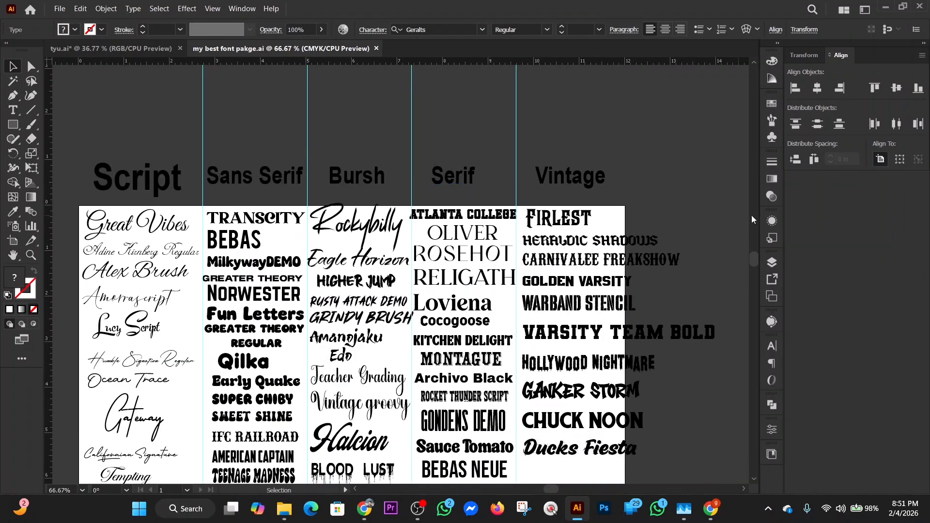
drag(756, 257, 756, 268)
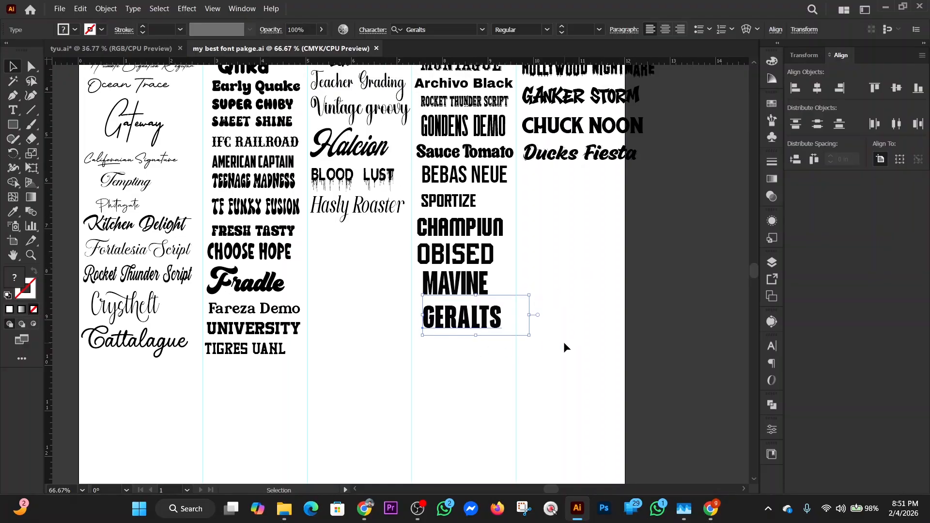
drag(454, 304, 98, 216)
drag(79, 290, 99, 269)
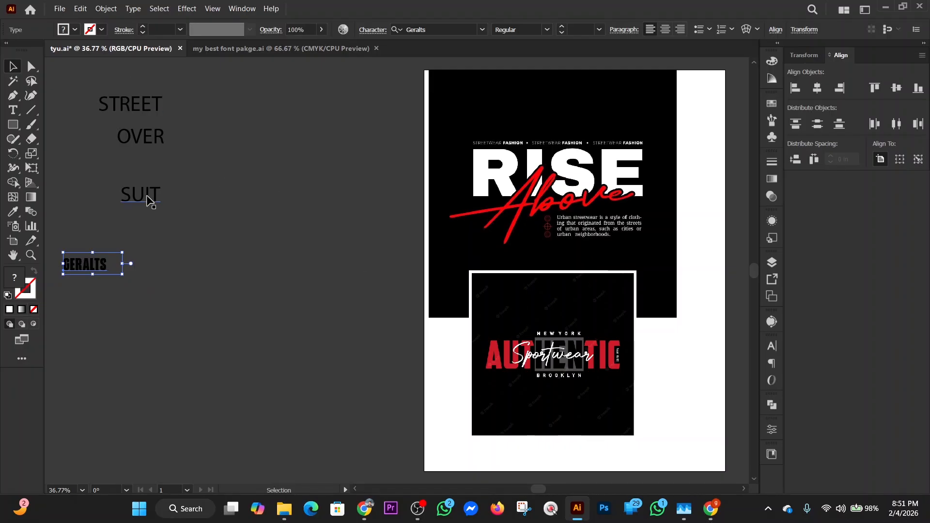
Step: Duplicate the word STREET into the empty space beside the word list and enlarge the copy to about 122.5 pt
click(140, 109)
drag(140, 108, 312, 250)
click(156, 266)
click(97, 265)
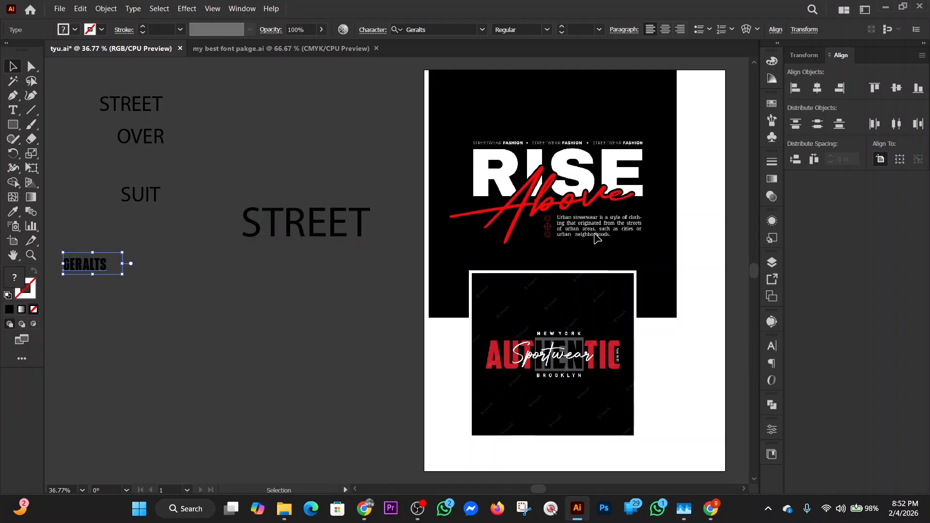
Step: Copy the Great Vibes script sample from the font package document into tyu.ai, placing it below the GERALTS sample
click(279, 53)
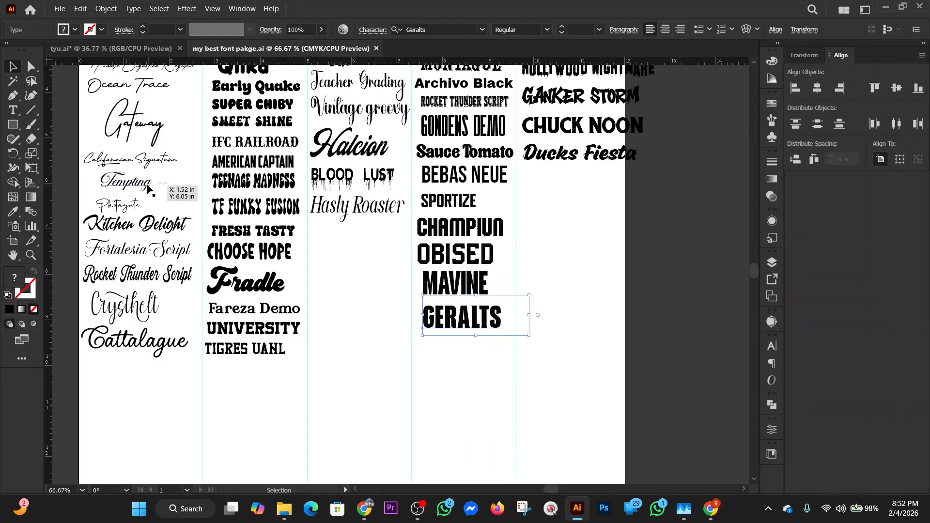
scroll(148, 179, up, 3)
scroll(148, 179, up, 9)
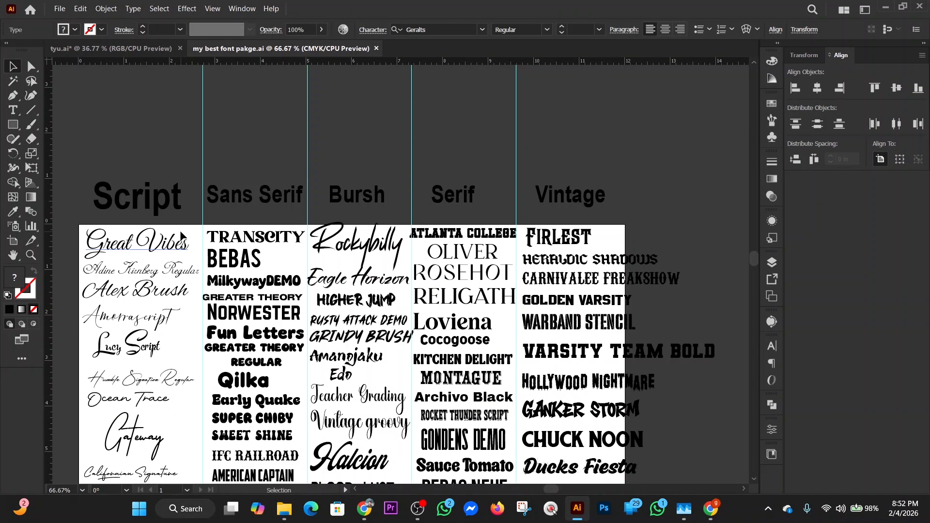
click(160, 248)
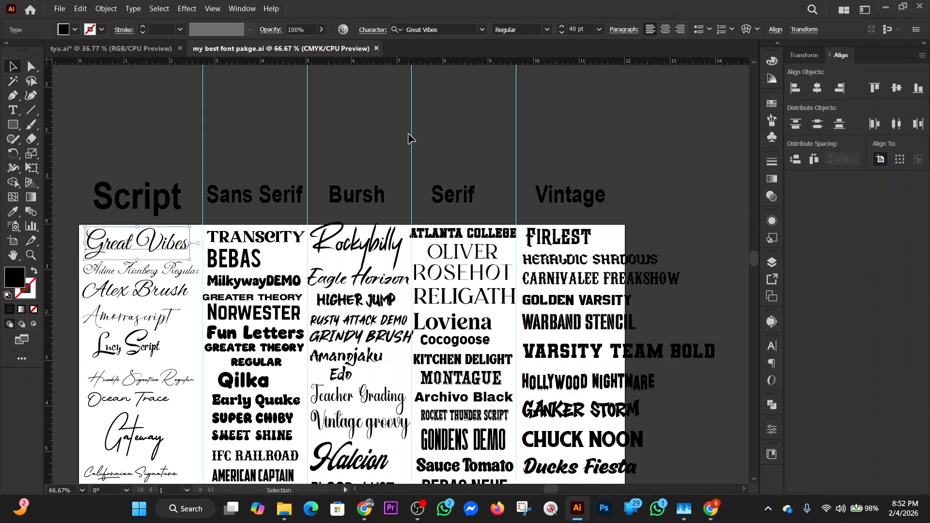
drag(156, 245, 158, 50)
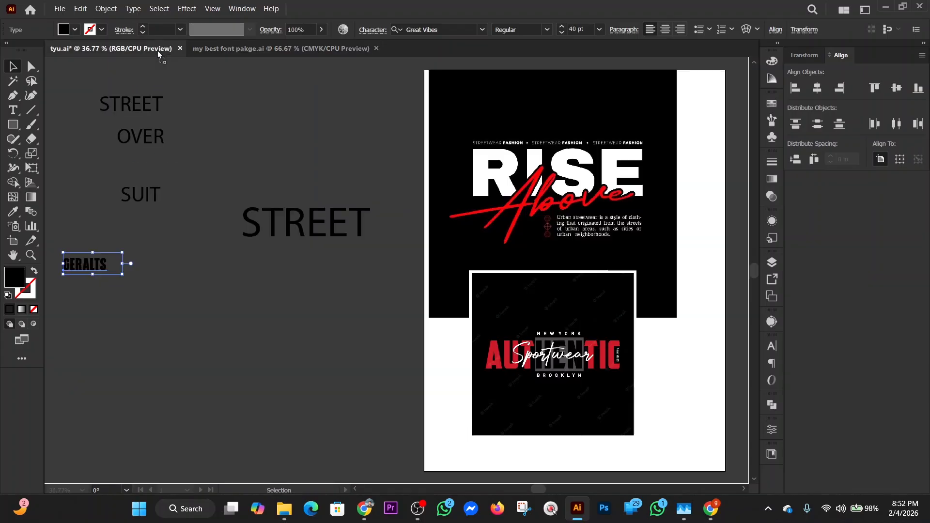
mouse_move(91, 336)
mouse_down()
mouse_move(83, 340)
mouse_move(97, 328)
mouse_up()
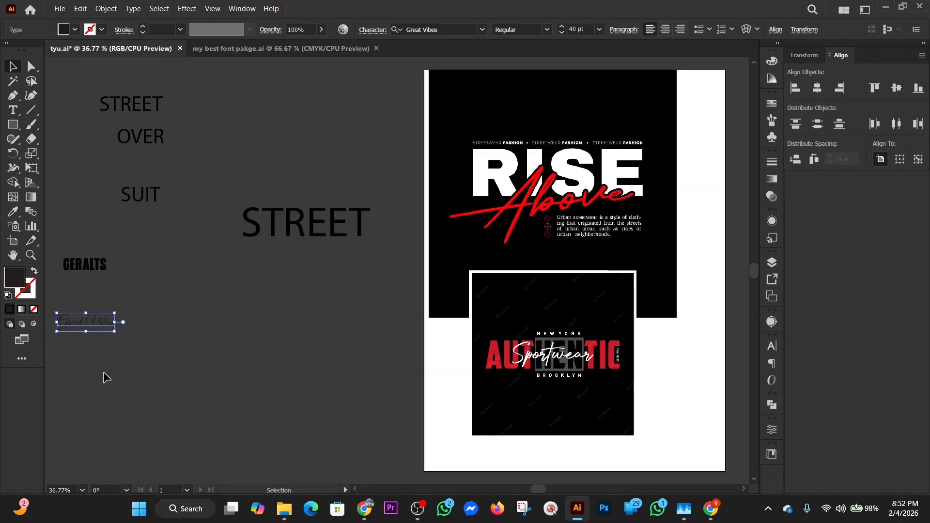
click(103, 371)
click(116, 265)
click(135, 327)
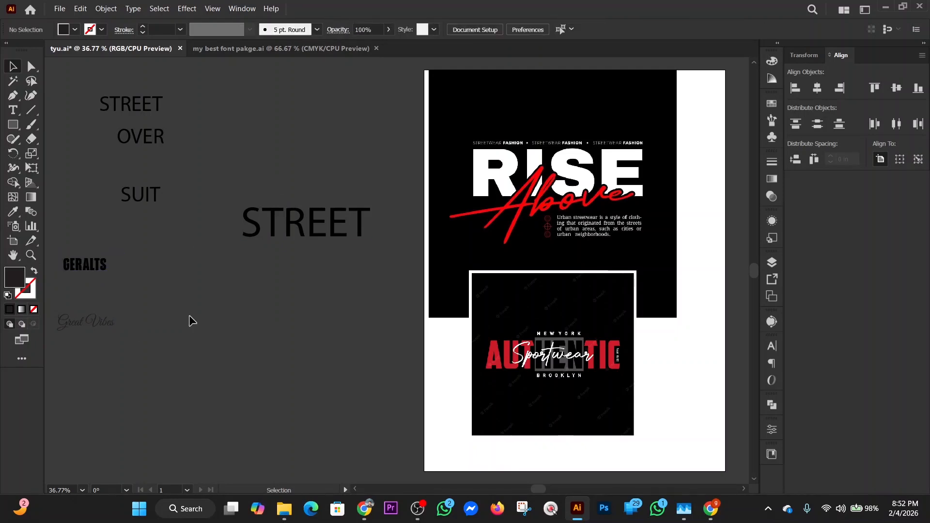
Step: Apply the GERALTS sample's font to the enlarged STREET copy with the Eyedropper
drag(246, 285, 278, 235)
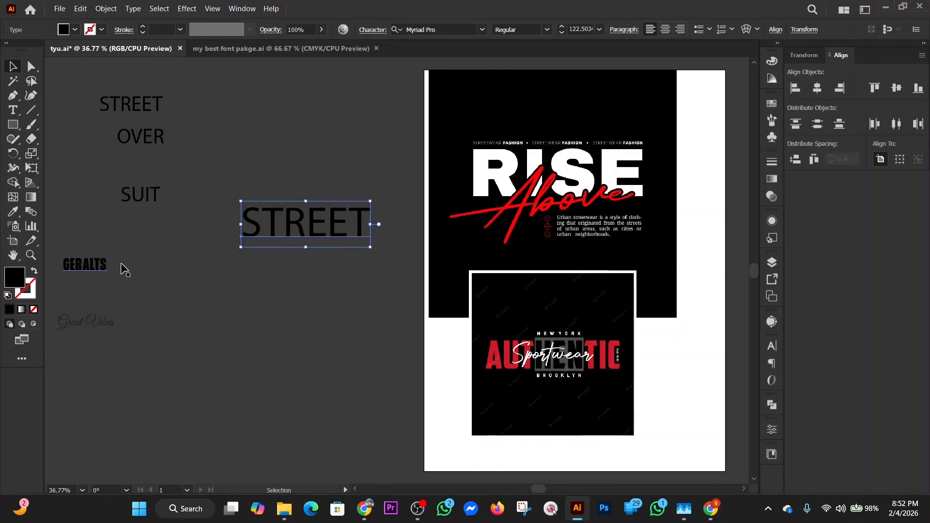
key(i)
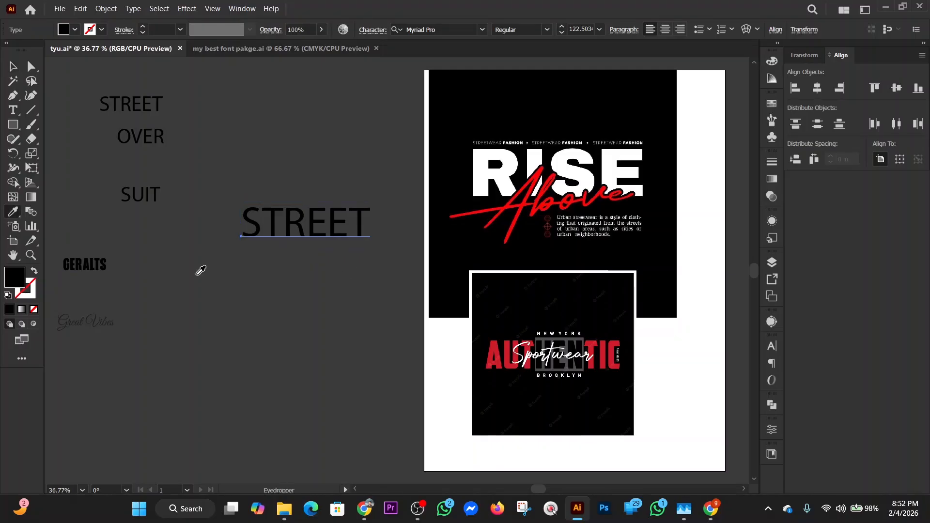
click(104, 260)
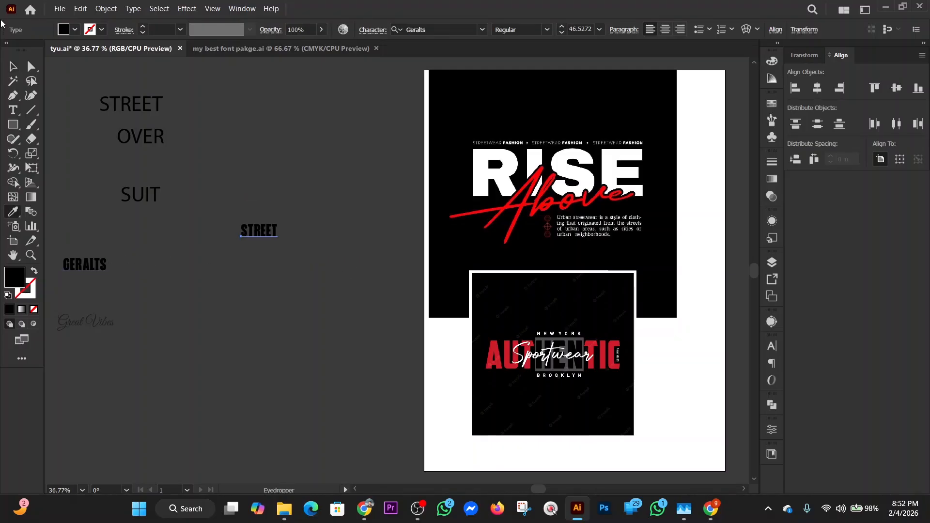
click(13, 66)
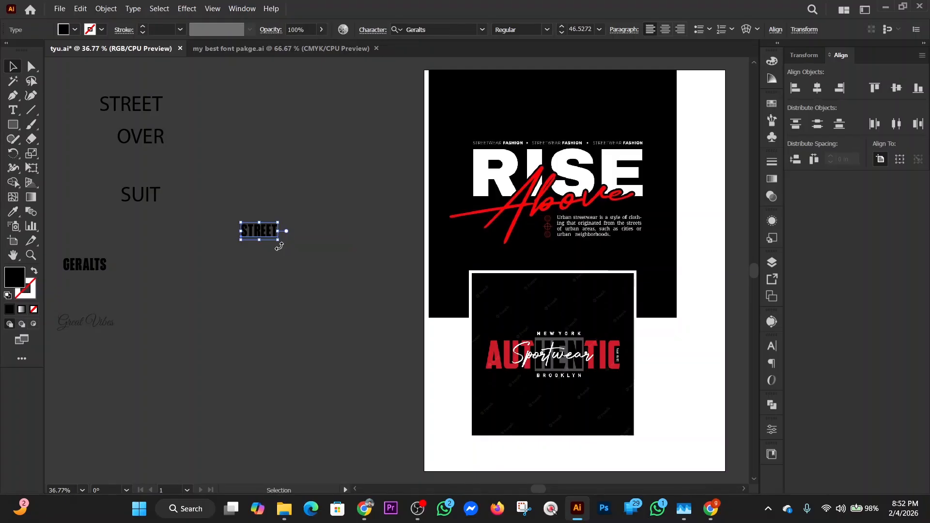
Step: Scale the Geralts-styled STREET up to about 208 pt and position it higher, beside the word list
drag(278, 242, 334, 277)
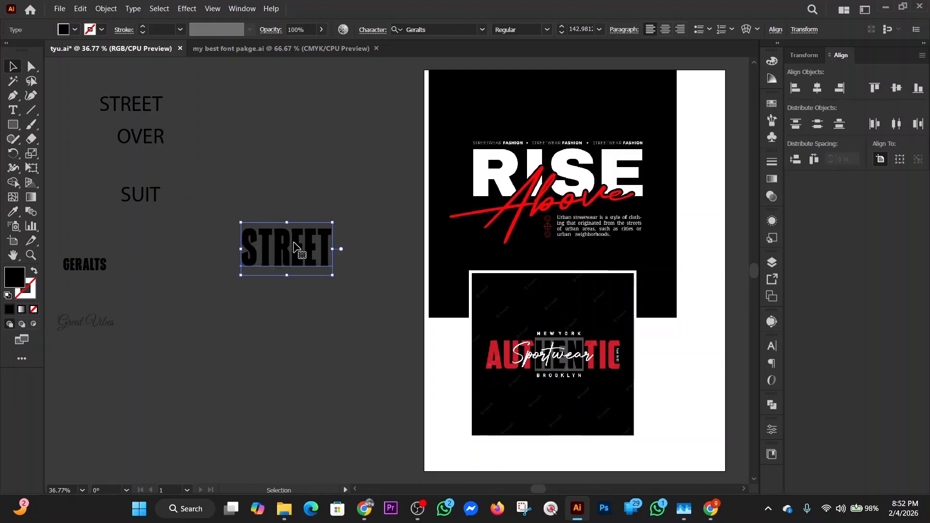
drag(333, 278, 318, 200)
click(306, 257)
click(312, 214)
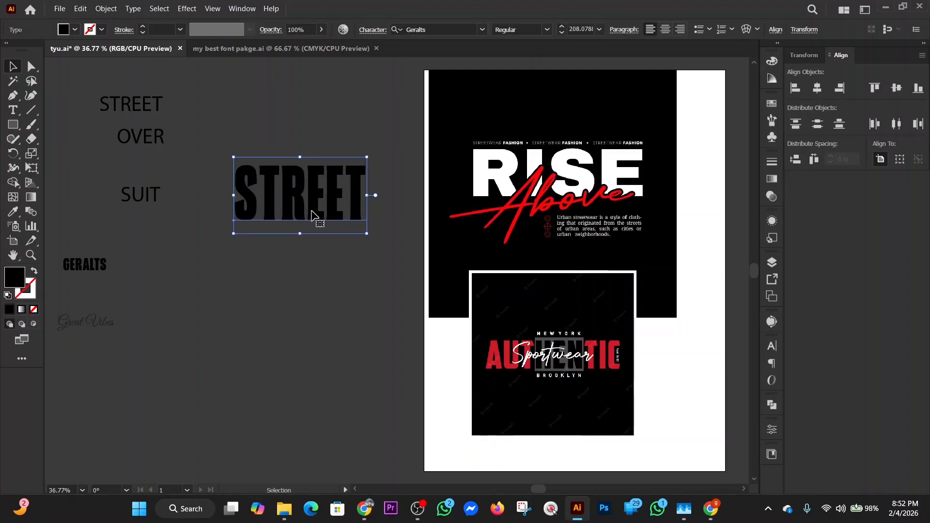
Step: Copy the MAVINE font sample from the font package document into tyu.ai, placing it below the Great Vibes sample
click(306, 51)
drag(753, 260, 753, 267)
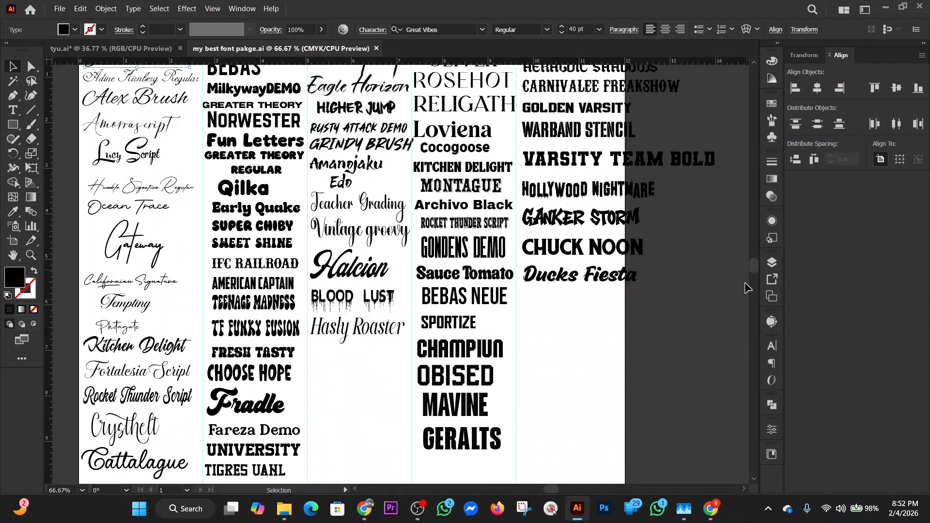
click(478, 410)
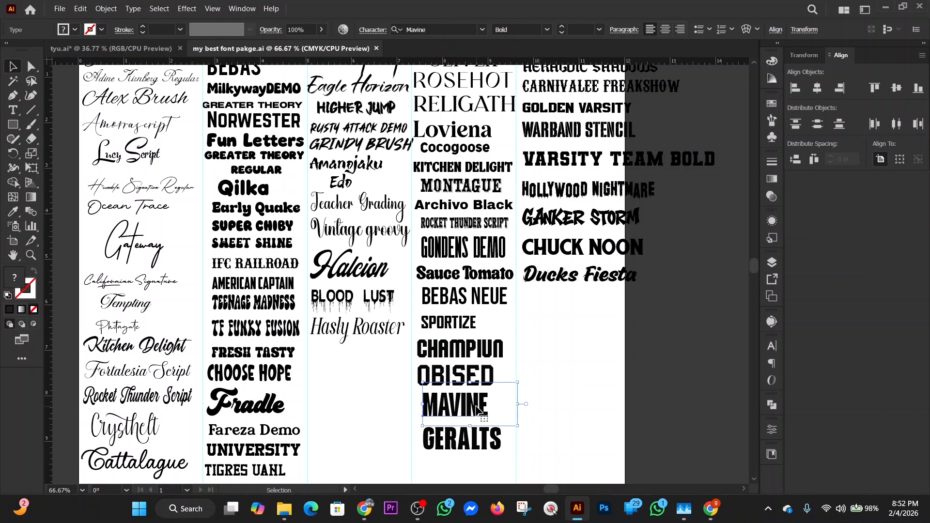
drag(479, 411, 87, 364)
Step: Duplicate the large STREET directly below itself and apply the MAVINE sample's bold font to the copy with the Eyedropper
click(293, 213)
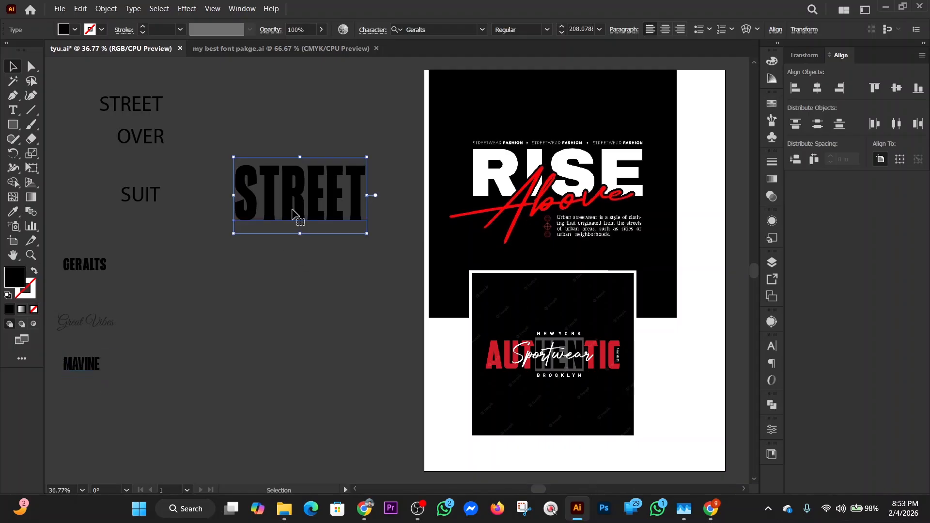
drag(293, 213, 297, 289)
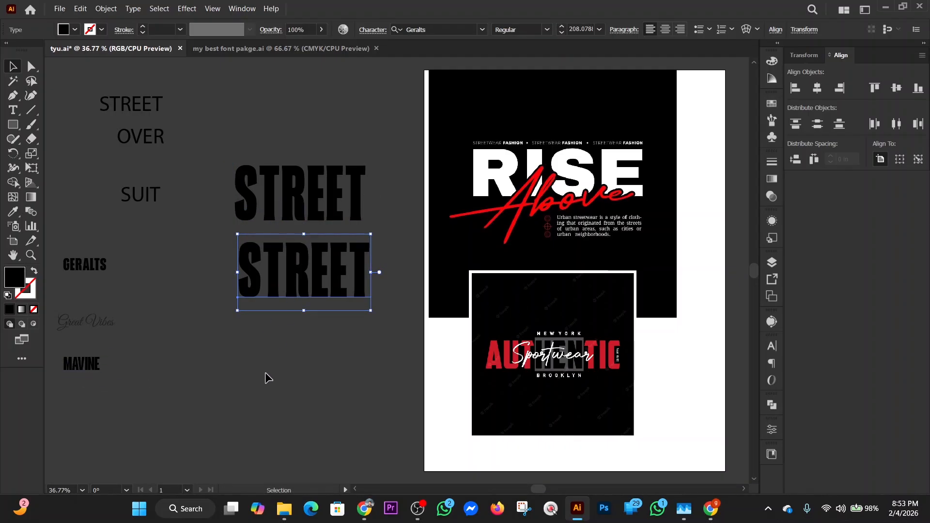
key(i)
click(97, 363)
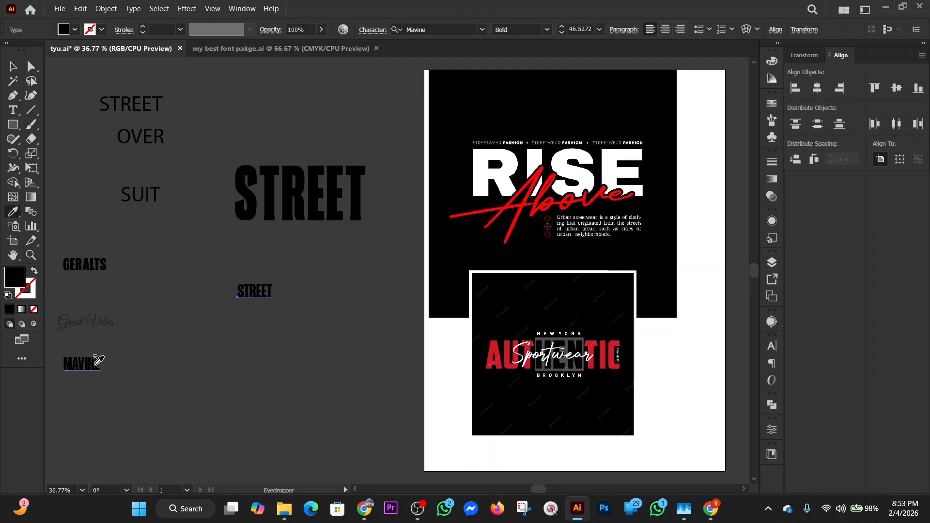
click(13, 66)
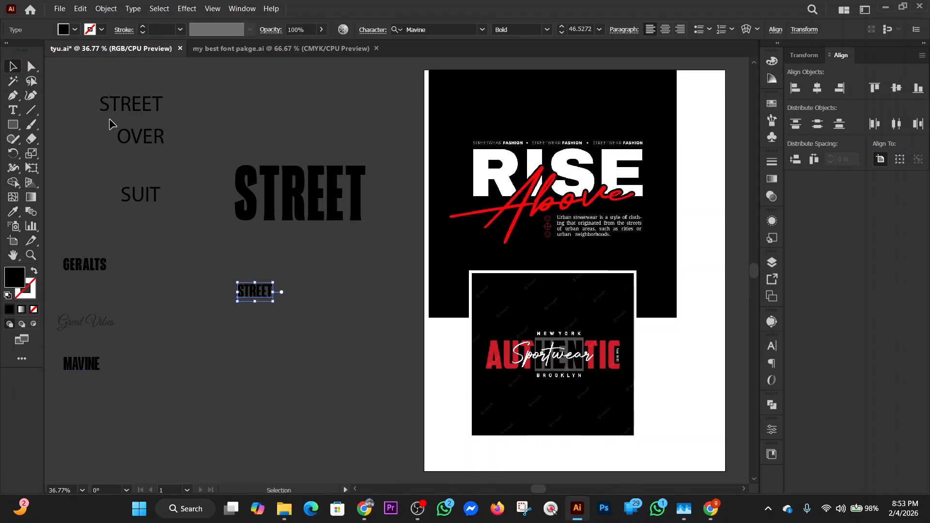
Step: Enlarge the Mavine-styled STREET to slightly wider than the Geralts version and position it directly beneath for comparison
drag(273, 301, 391, 364)
drag(333, 336, 317, 292)
click(307, 359)
click(299, 200)
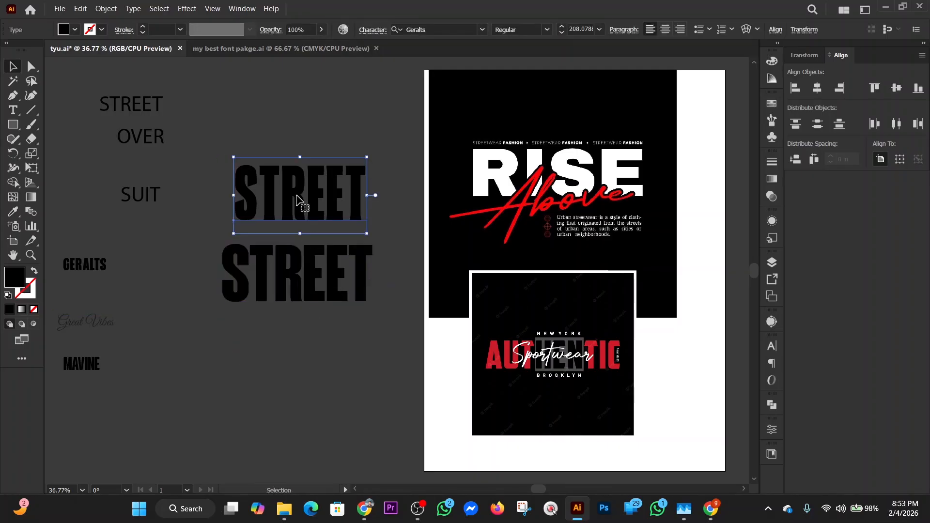
Step: Delete the Geralts-styled STREET and move the Mavine-styled STREET up into its place
key(Delete)
drag(270, 291, 279, 233)
click(304, 307)
click(311, 213)
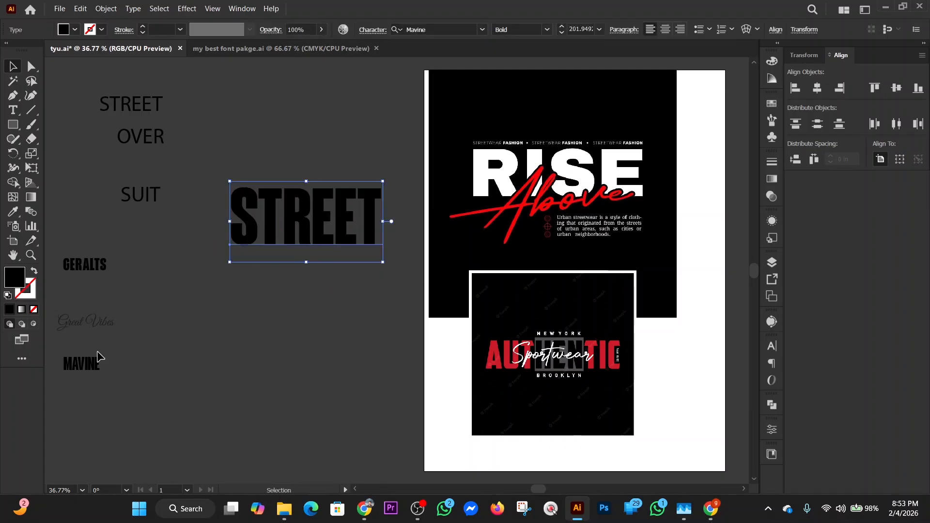
Step: Reapply the MAVINE sample's style to the large STREET with the Eyedropper and scale it up to about 273 pt
click(75, 367)
click(266, 233)
key(i)
click(81, 363)
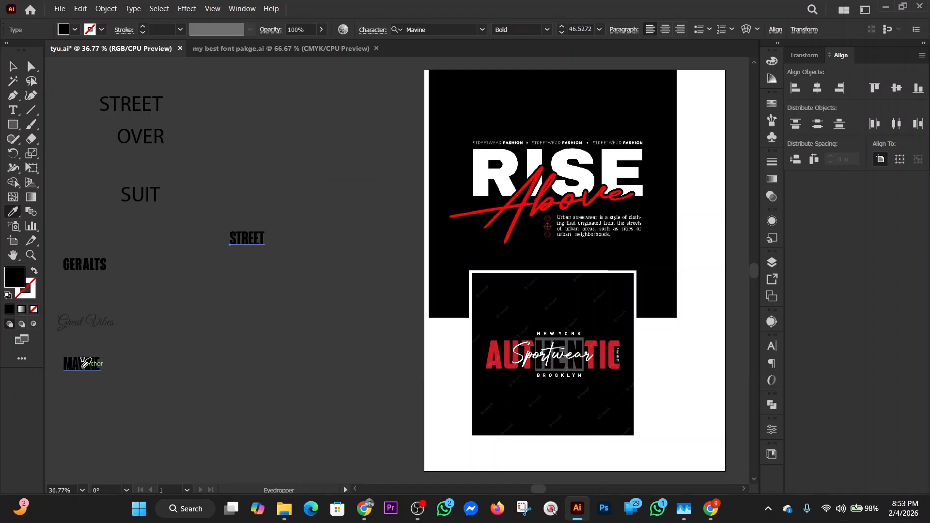
click(18, 68)
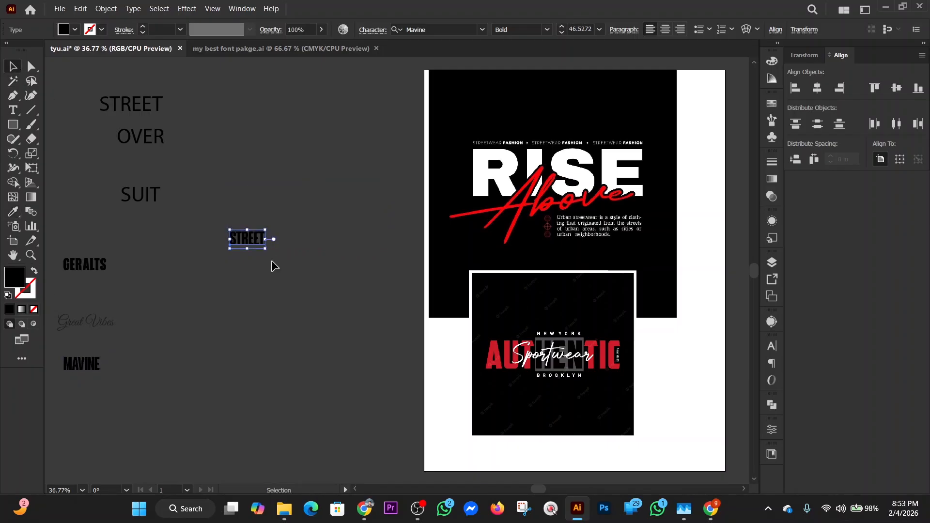
key(shift)
drag(267, 250, 326, 252)
Step: Convert the large STREET to UPPERCASE and reposition it between the word list and the artboard
click(134, 9)
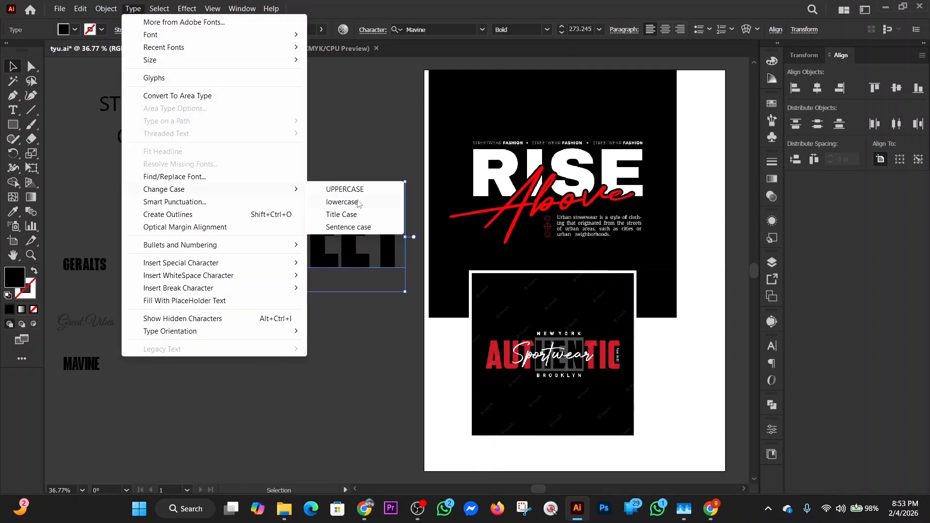
click(363, 193)
click(304, 315)
drag(303, 253, 287, 249)
click(252, 305)
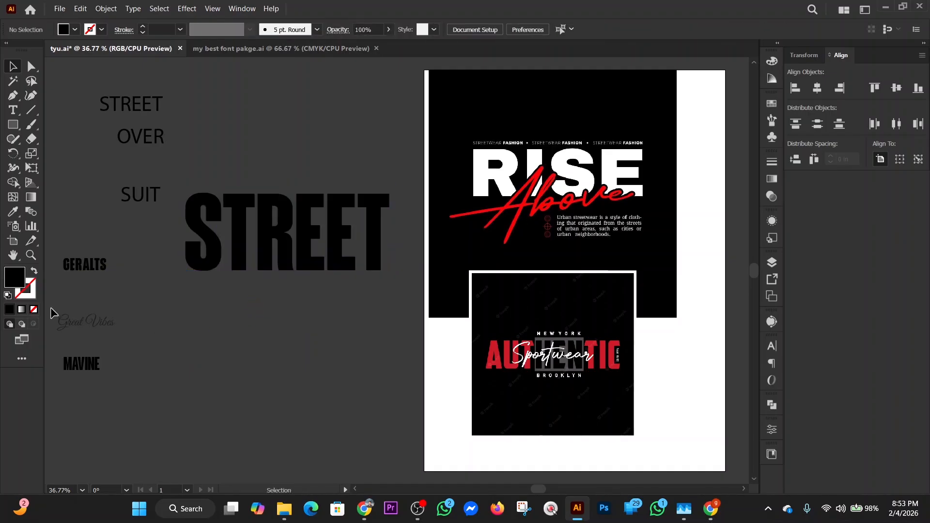
Step: Set the fill color to white (FFFFFF) with nothing selected
double_click(16, 279)
click(598, 274)
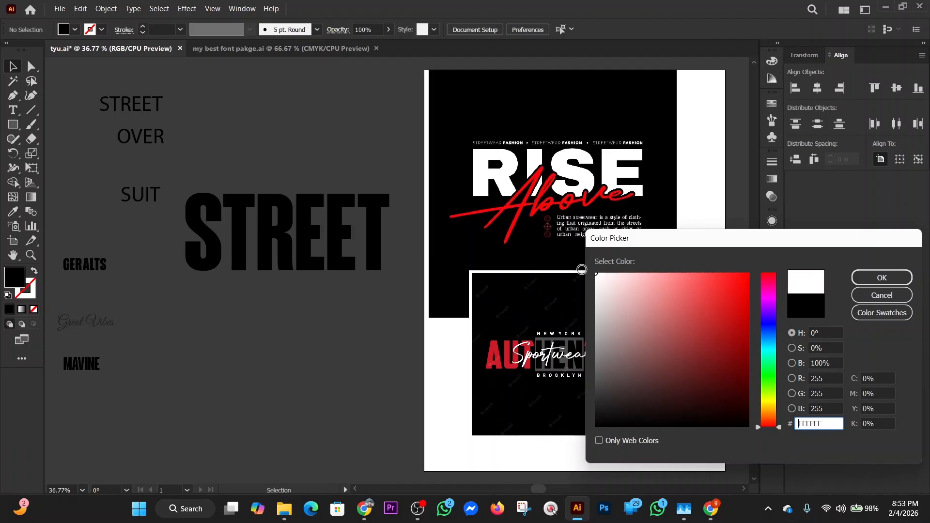
click(864, 278)
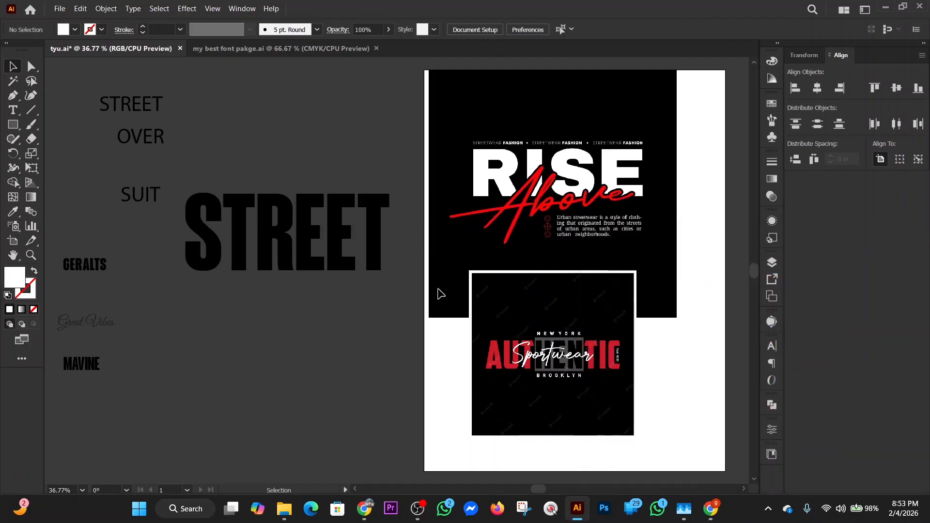
Step: Fill the large STREET with white (FFFFFF) and shift it slightly toward the artboard
click(349, 257)
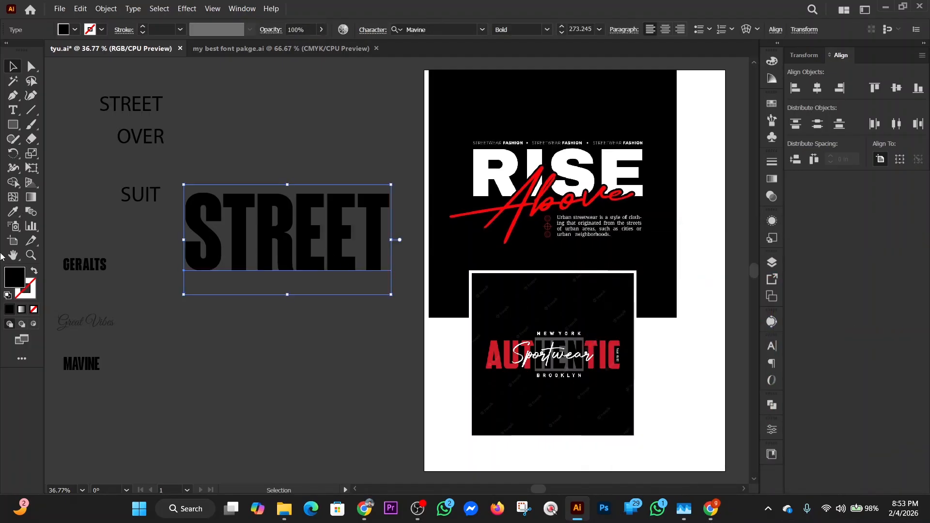
double_click(16, 280)
drag(603, 288, 590, 269)
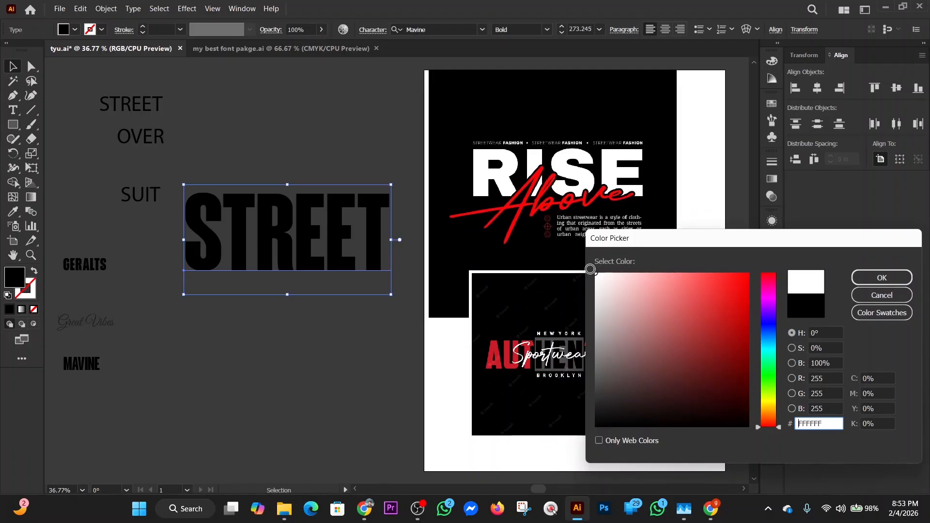
click(875, 278)
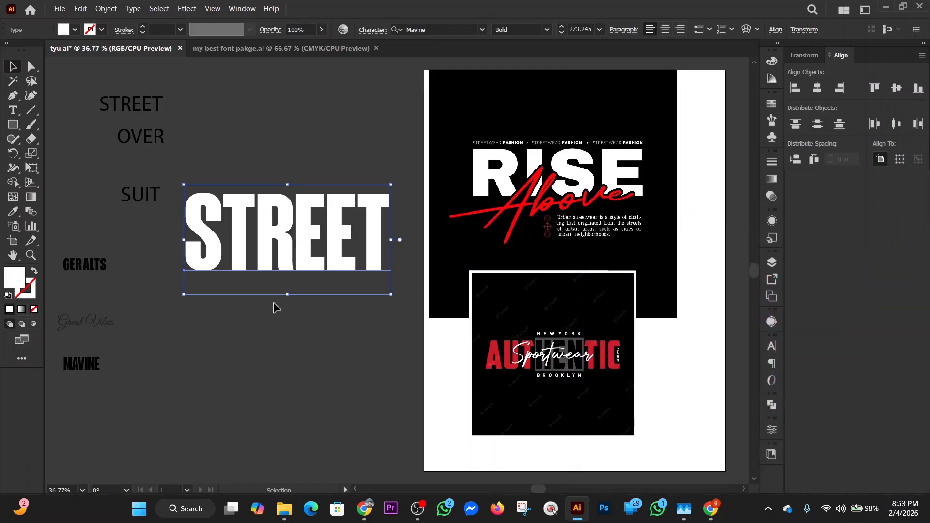
click(275, 338)
drag(303, 243, 310, 239)
click(292, 321)
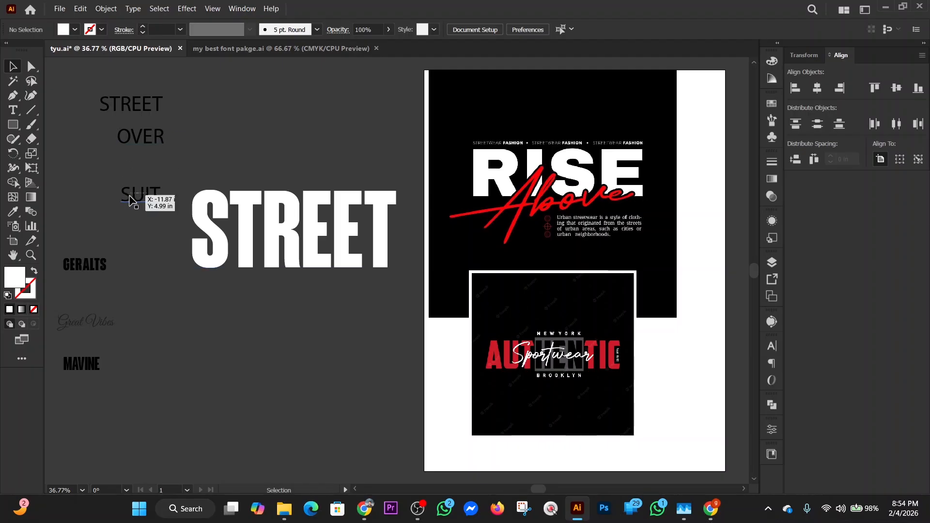
Step: Duplicate the word SUIT below the large STREET and apply the Great Vibes sample's style to the copy with the Eyedropper
drag(137, 199, 232, 331)
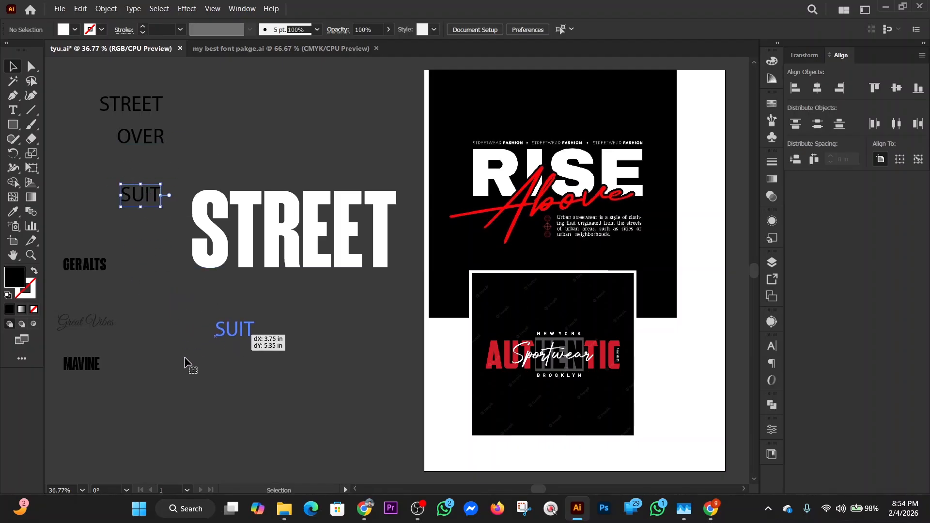
click(94, 331)
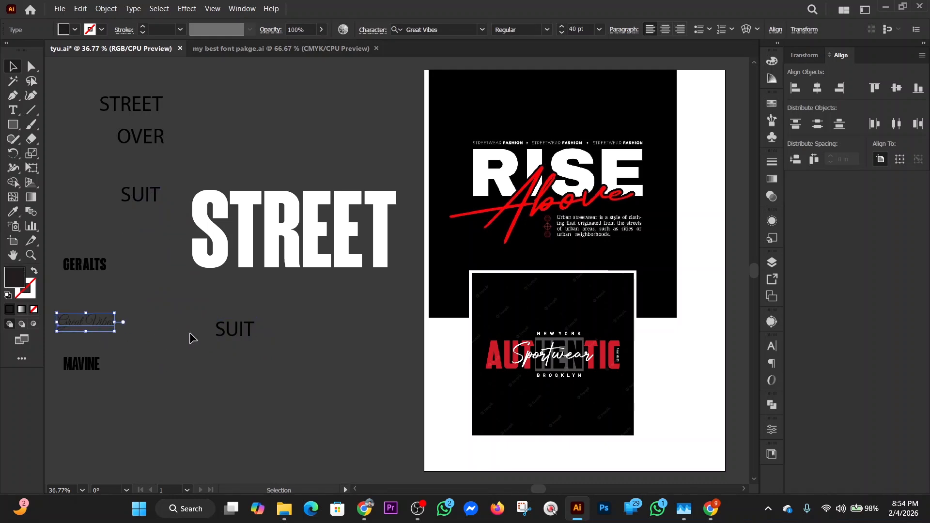
key(i)
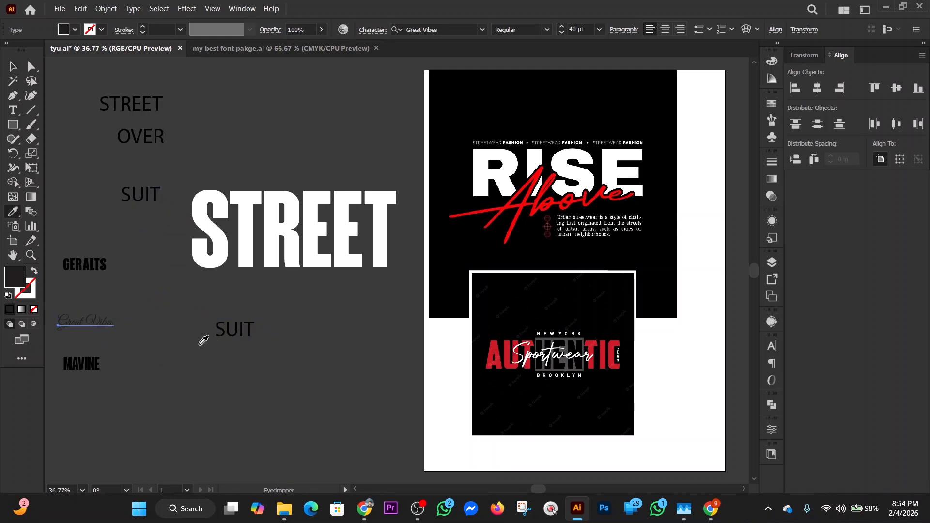
key(v)
click(217, 326)
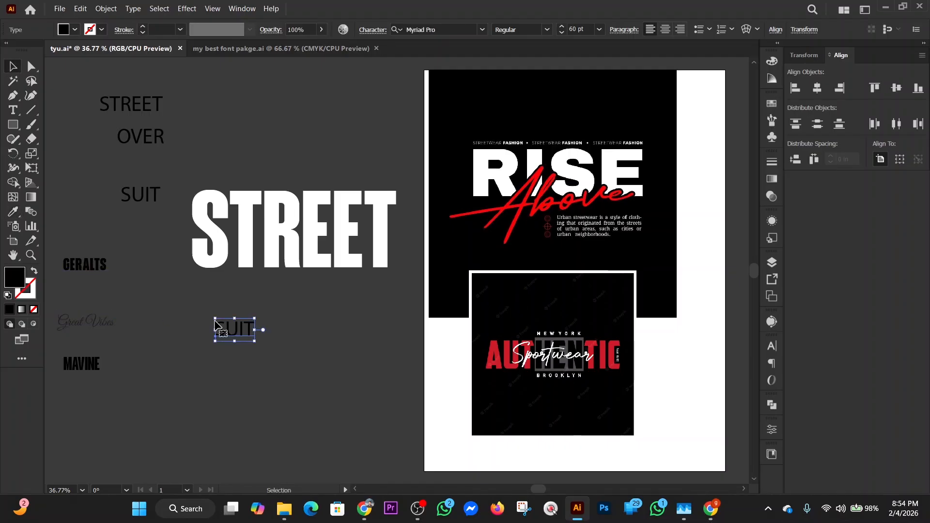
key(i)
click(104, 322)
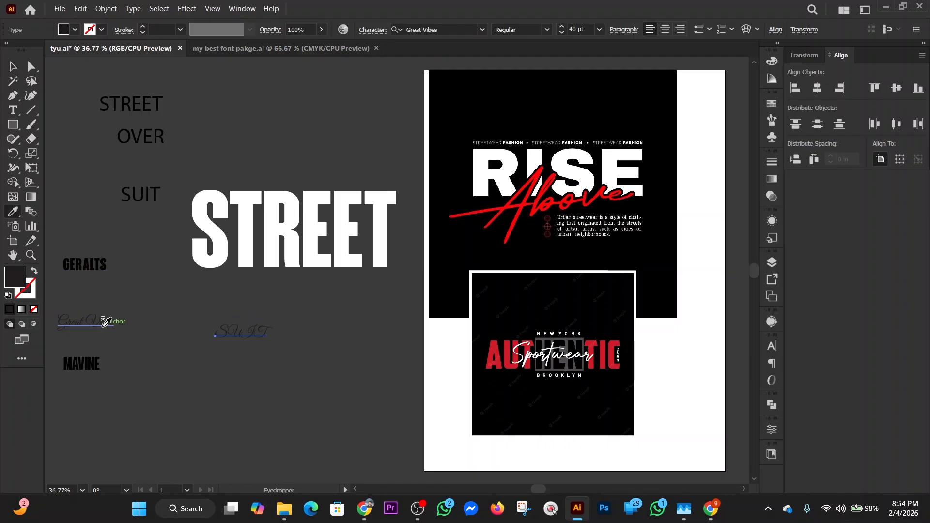
click(10, 71)
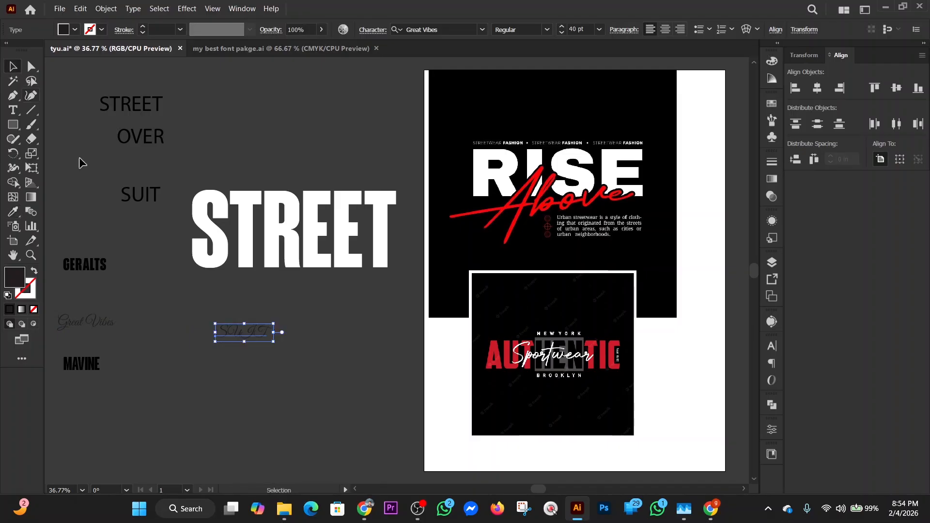
Step: Enlarge the Great Vibes SUIT copy to about 97 pt and change it to Title Case
mouse_move(272, 344)
mouse_down()
mouse_move(315, 374)
mouse_move(315, 355)
mouse_move(269, 334)
mouse_up()
click(132, 8)
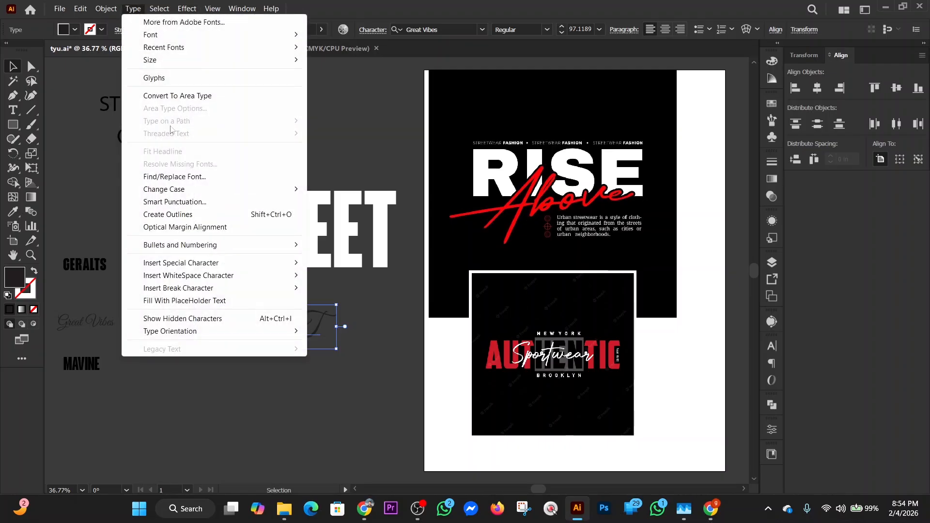
mouse_move(257, 191)
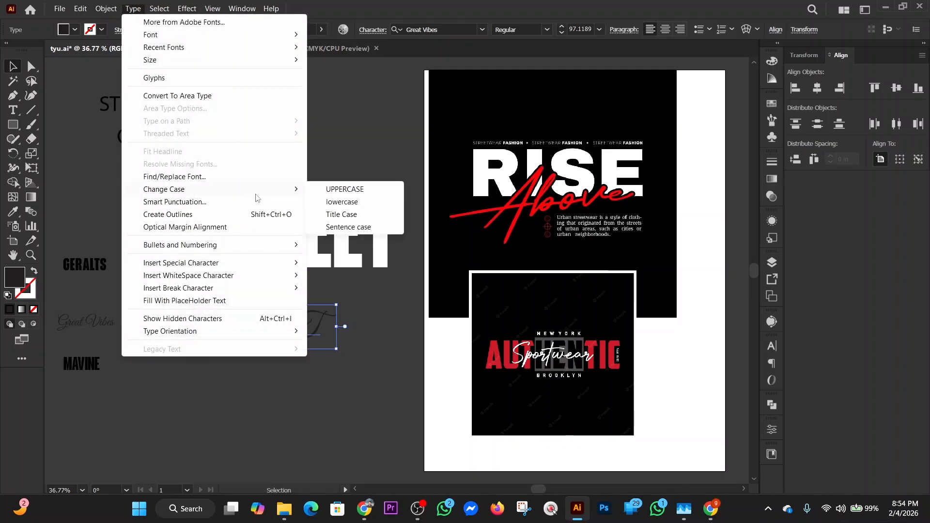
click(368, 219)
click(287, 389)
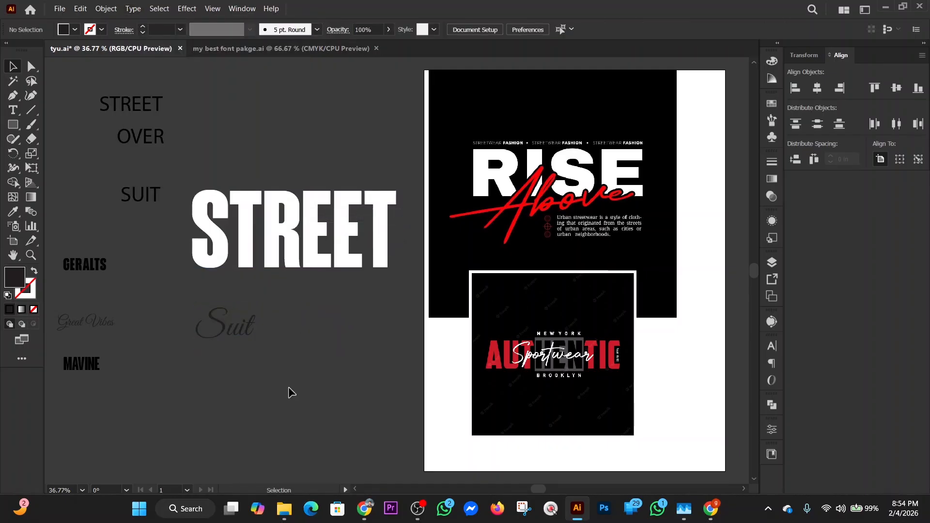
Step: Fill the script Suit with bright red (F40612)
click(262, 328)
double_click(12, 277)
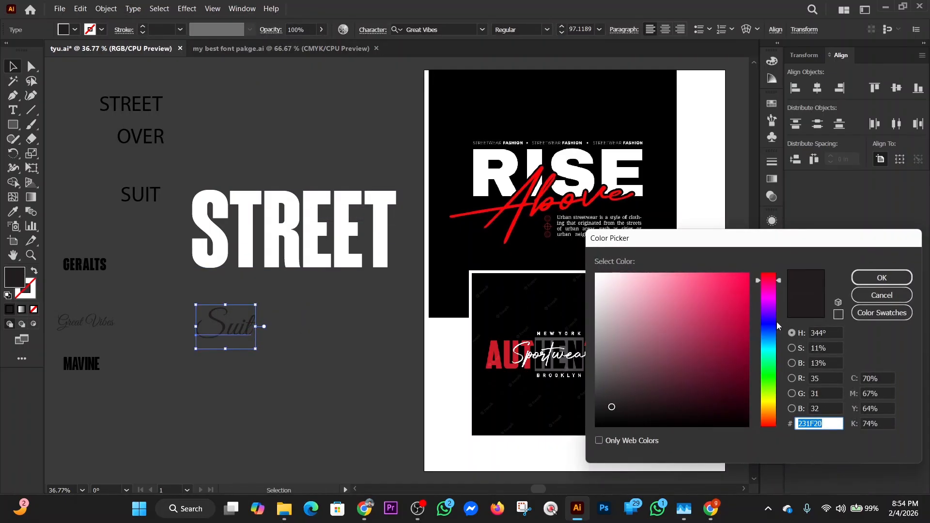
click(760, 275)
click(746, 277)
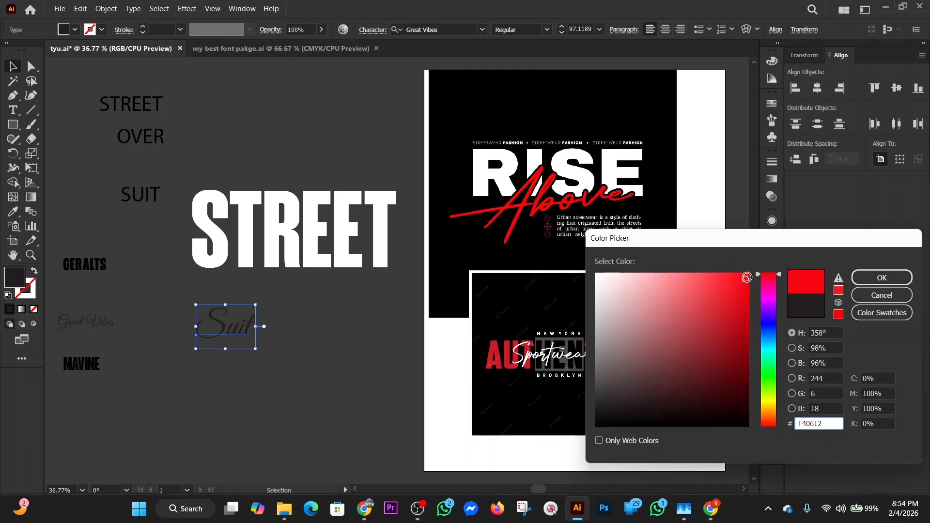
click(868, 275)
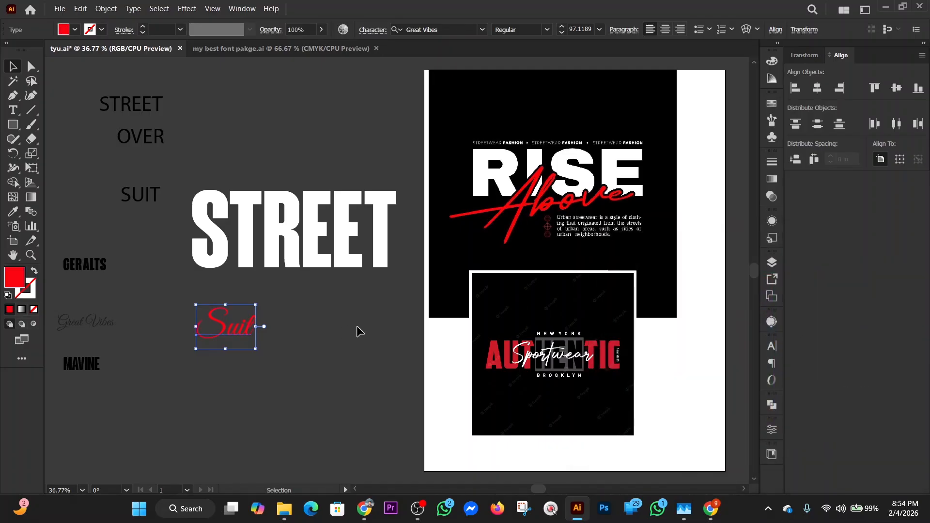
Step: Scale the red Suit up to about 147 pt and place it overlapping the lower middle of STREET
drag(250, 326, 310, 309)
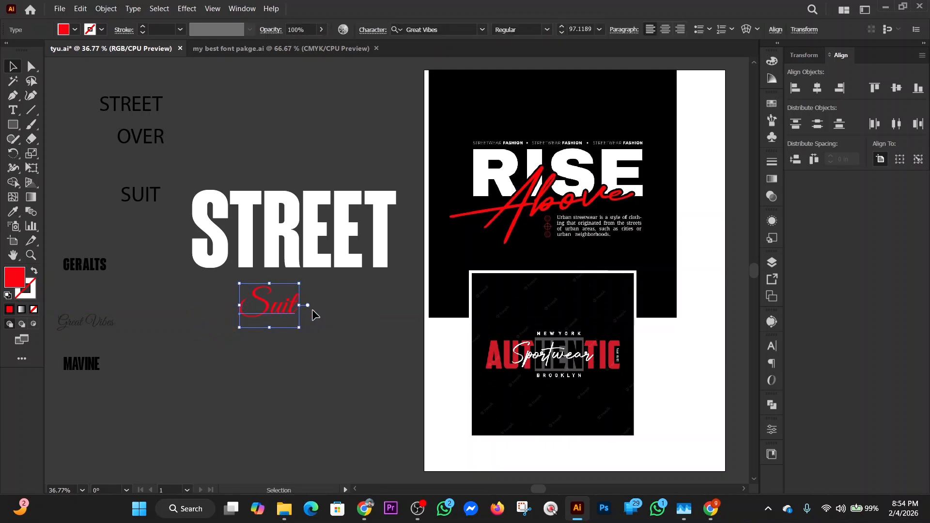
drag(299, 327, 300, 273)
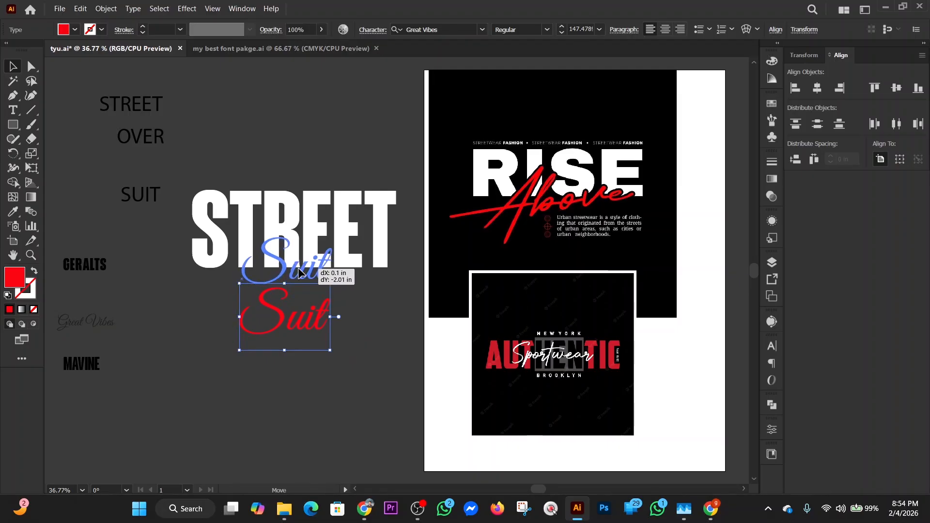
drag(300, 272, 300, 272)
Step: Try the red Suit behind STREET and bring it back to the front
key(ctrl+[)
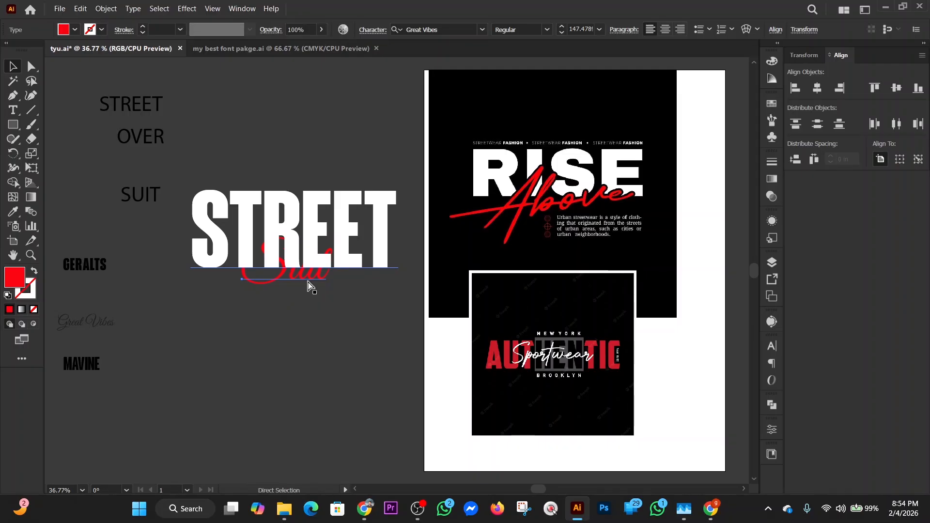
key(ctrl)
key(ctrl+])
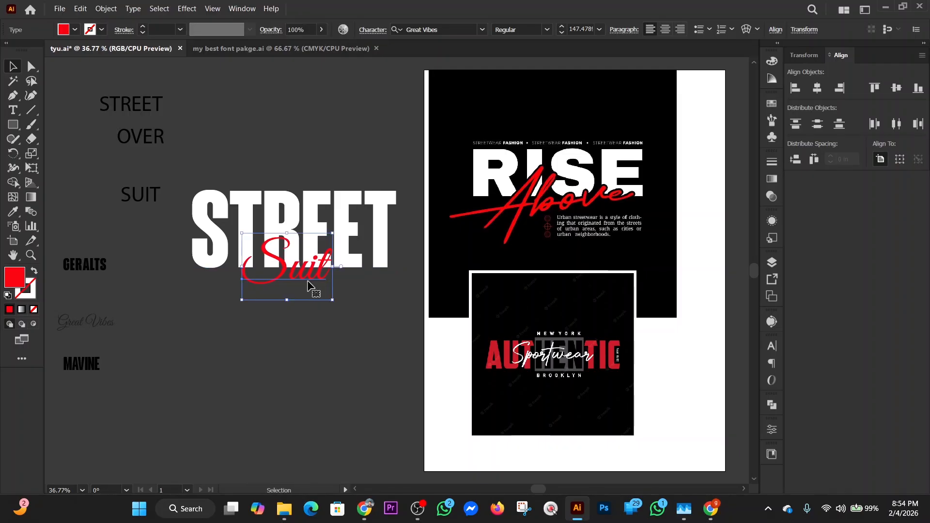
right_click(304, 273)
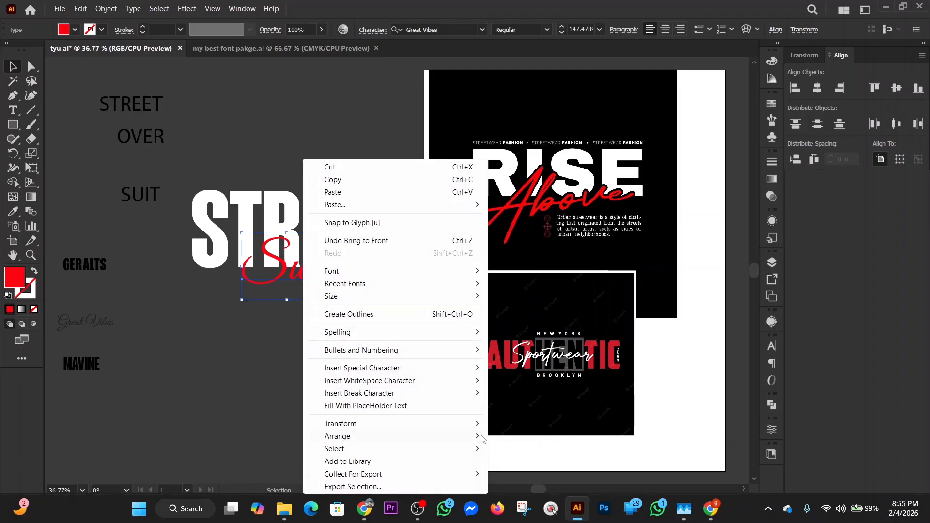
mouse_move(482, 439)
click(569, 438)
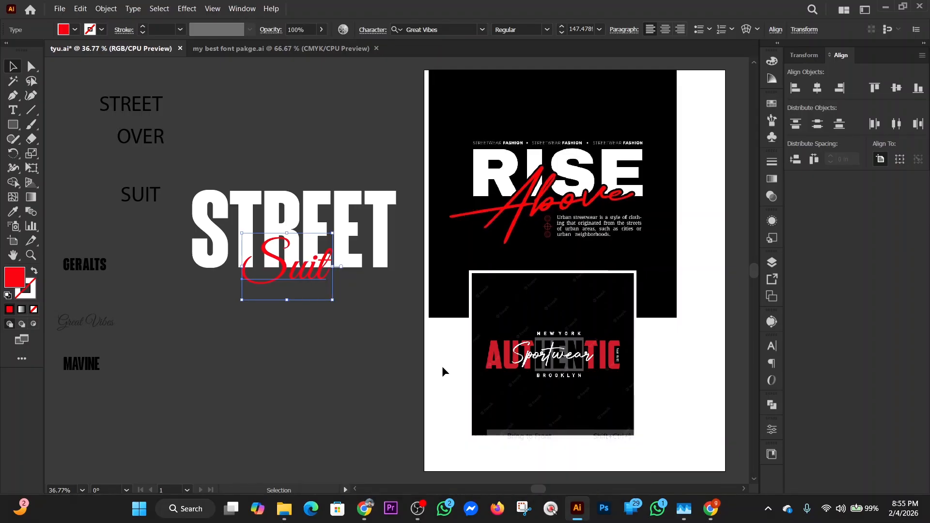
click(350, 362)
Step: Duplicate the red Suit below STREET and change the copy's font to Photograph Signature
click(284, 270)
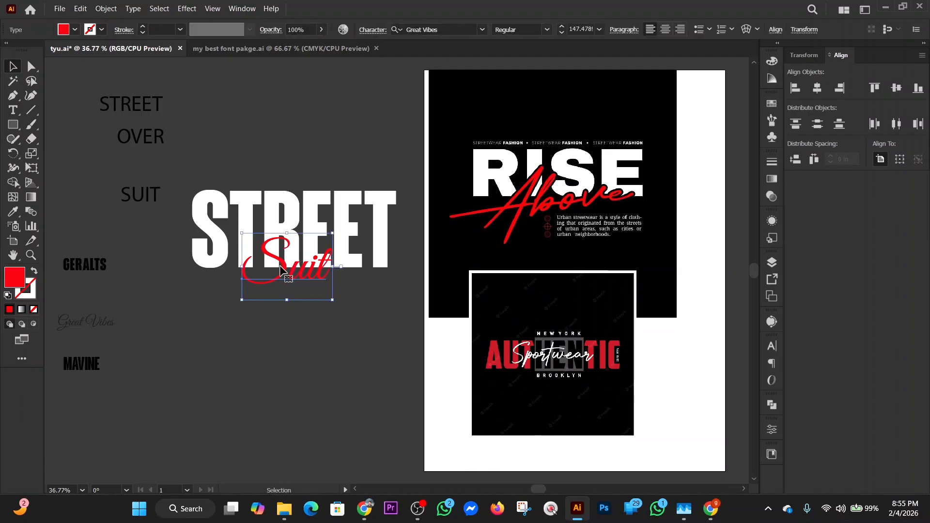
drag(282, 272, 276, 356)
click(451, 31)
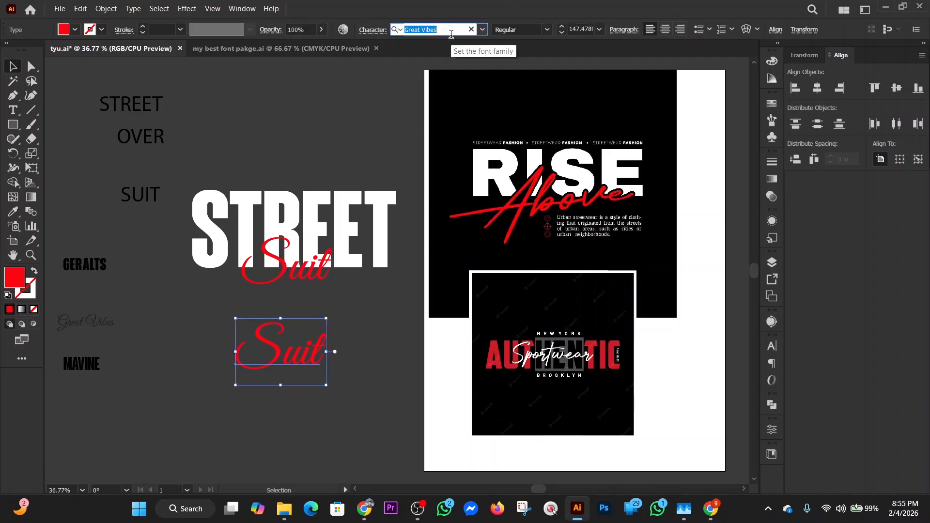
text(phot)
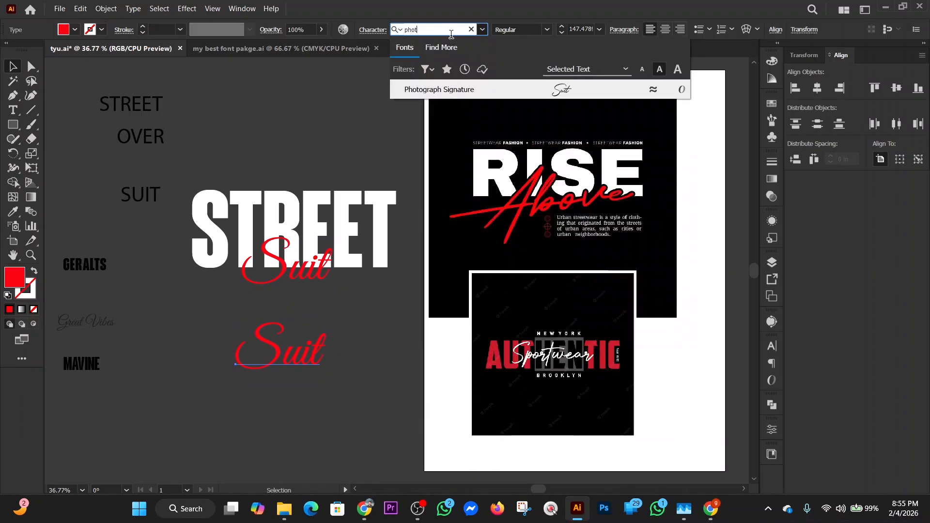
click(562, 89)
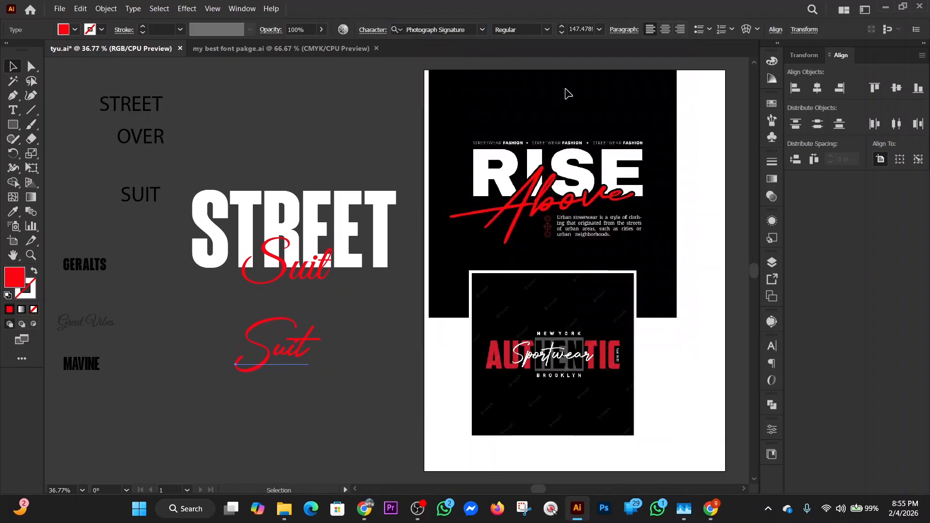
click(346, 370)
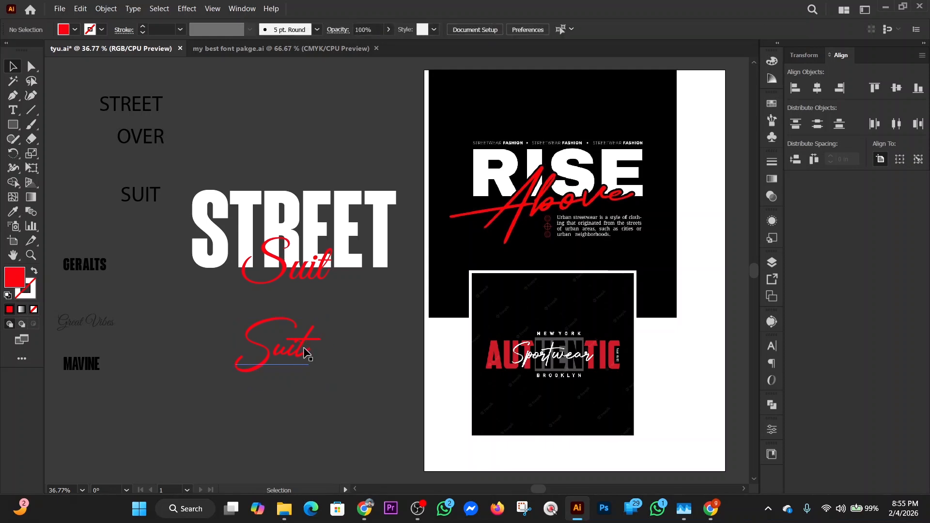
Step: Move the Great Vibes Suit off STREET to the empty area below the MAVINE sample
drag(283, 346, 162, 405)
click(280, 270)
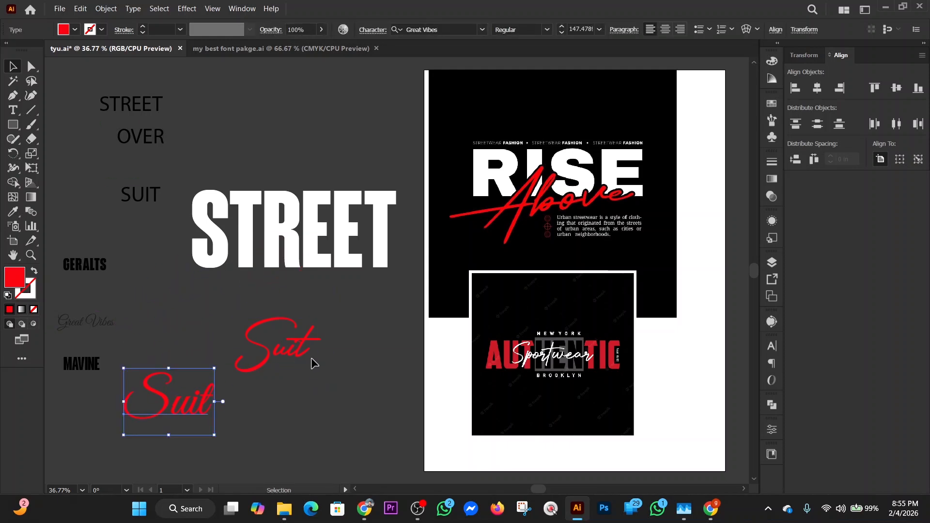
Step: Try the Photograph Signature Suit over the lower middle of STREET and move the Great Vibes Suit above STREET
click(313, 361)
drag(293, 362, 308, 279)
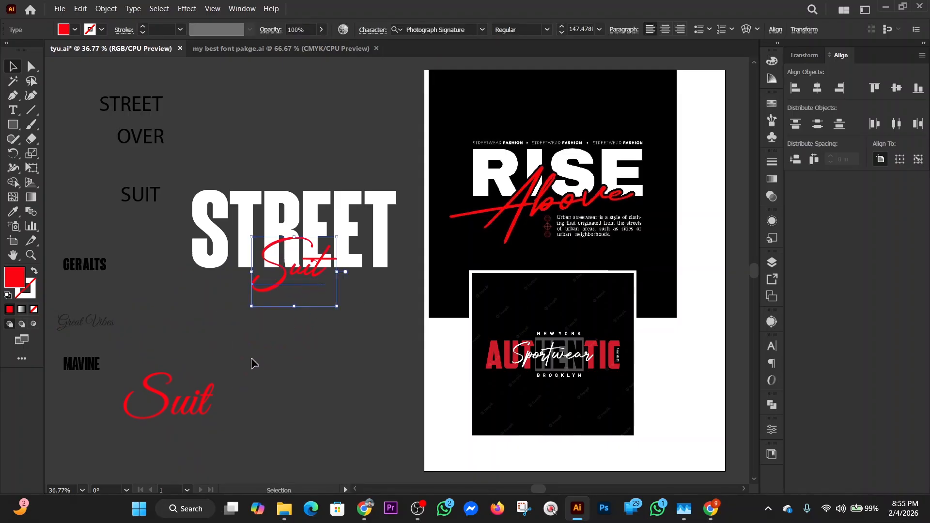
drag(176, 411, 242, 110)
click(291, 298)
click(283, 280)
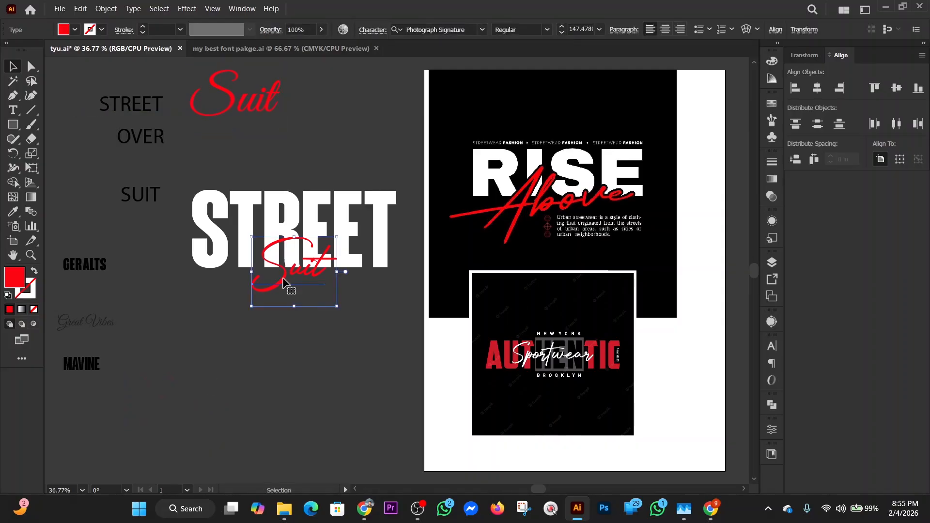
click(286, 358)
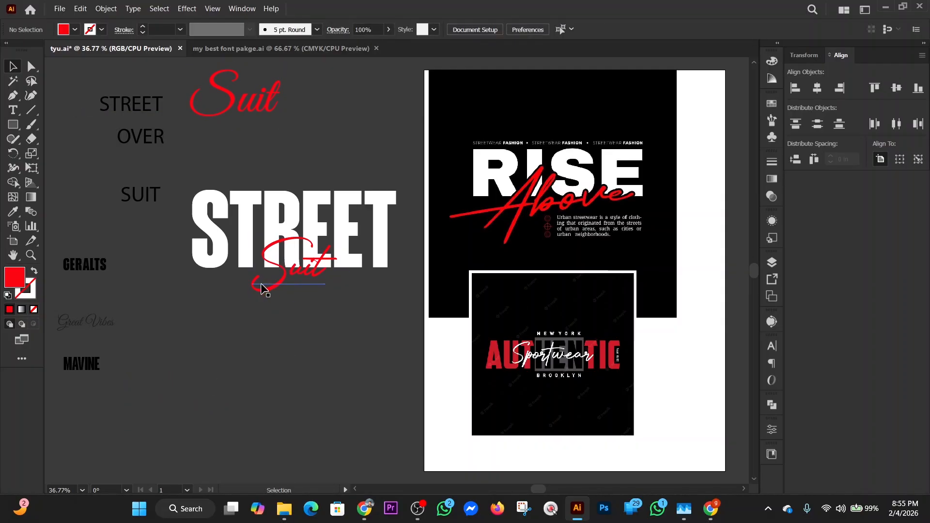
Step: Move the Photograph Signature Suit above STREET and place the Great Vibes Suit over the lower middle of STREET
drag(268, 289, 342, 134)
drag(236, 104, 301, 273)
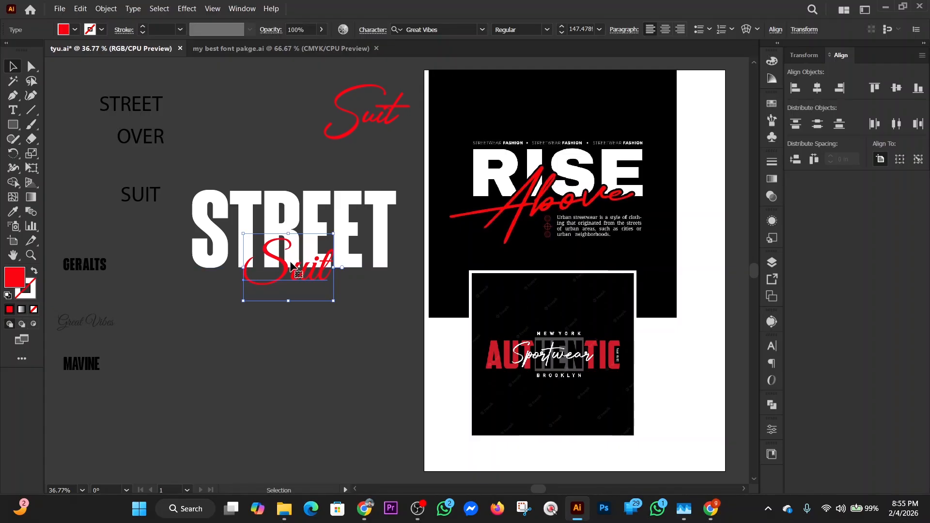
click(291, 339)
drag(292, 280, 286, 277)
Step: Expand STREET and the overlapping Suit into shapes, with Object and Fill included
drag(333, 362, 250, 190)
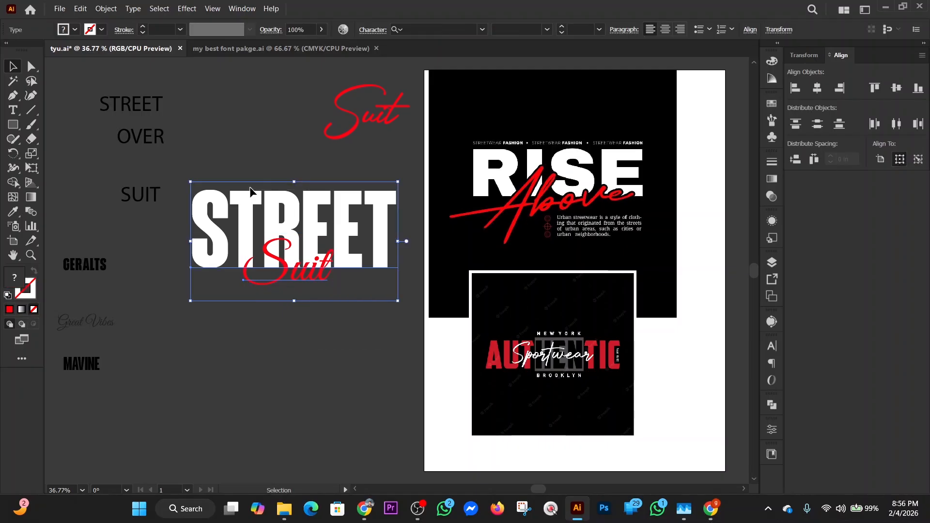
click(117, 13)
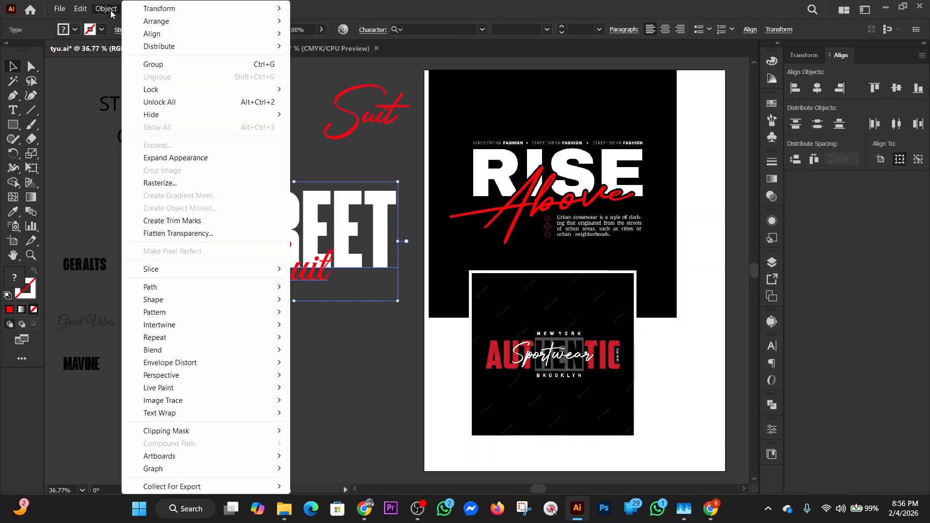
click(212, 162)
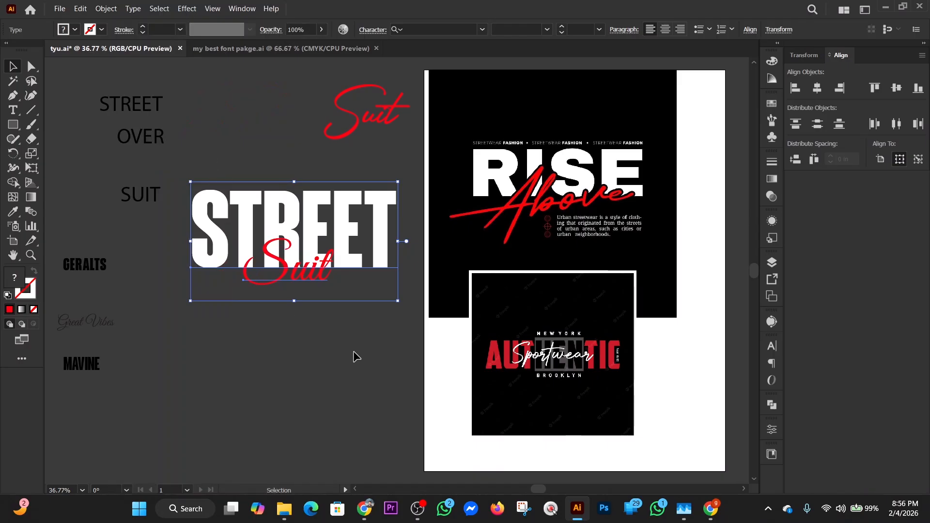
drag(356, 361, 171, 85)
click(109, 9)
click(205, 147)
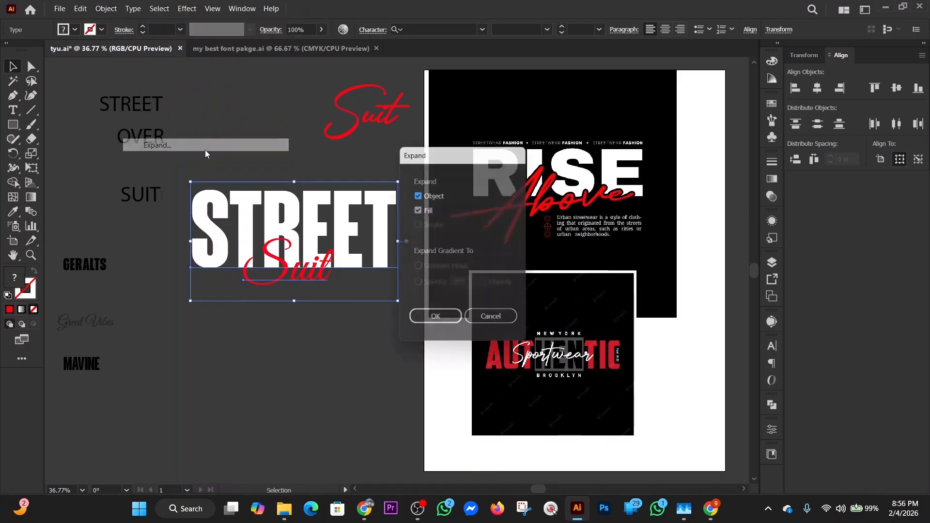
click(446, 324)
click(340, 351)
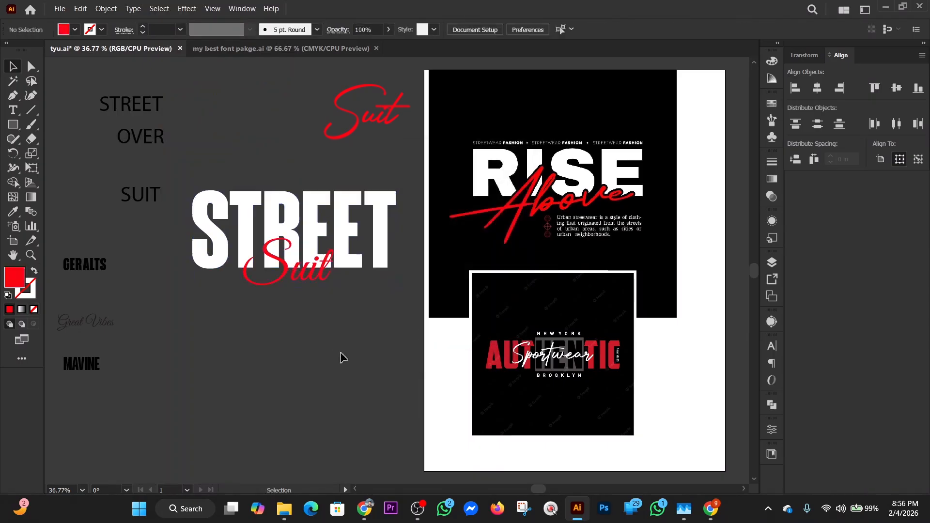
click(280, 265)
click(102, 9)
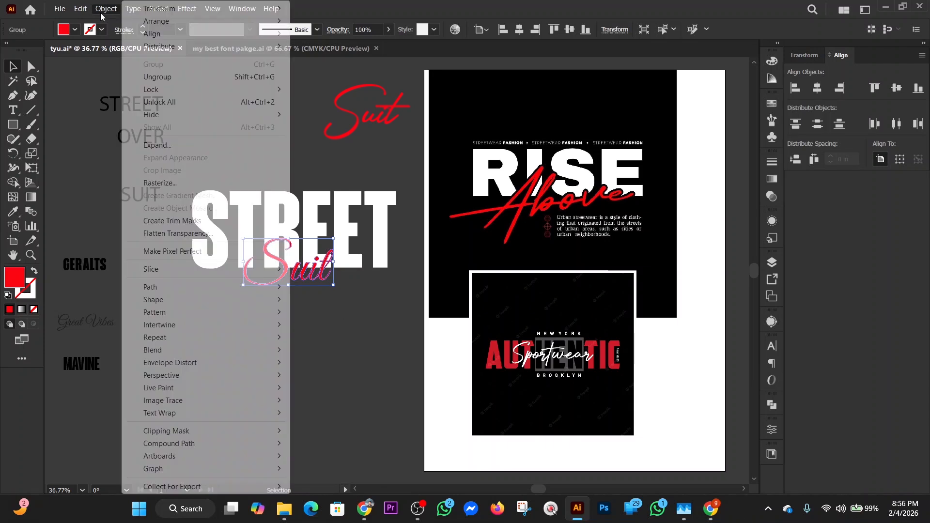
mouse_move(210, 286)
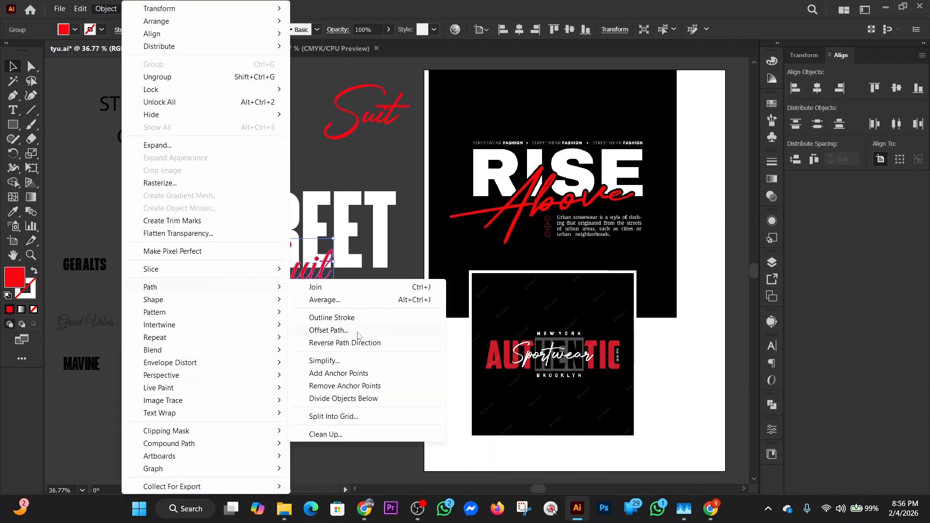
click(328, 331)
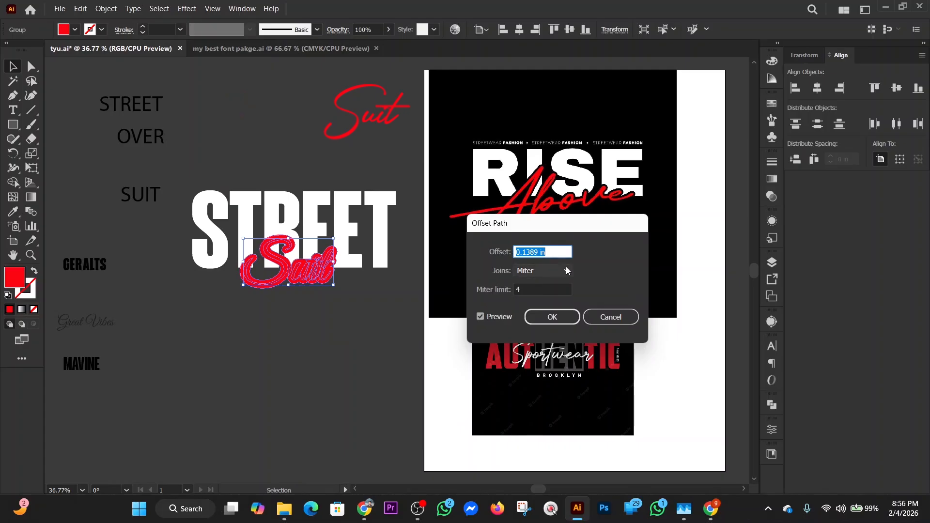
click(610, 315)
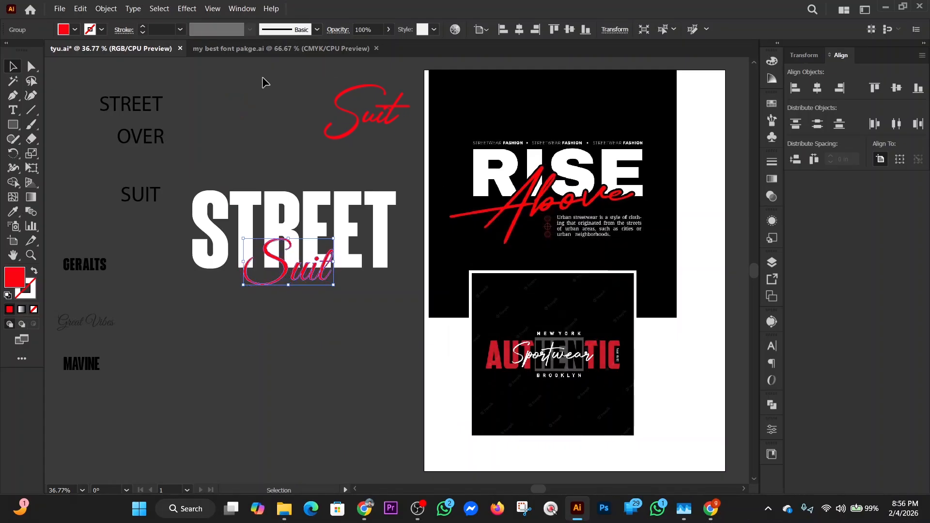
Step: Show the rulers and set their units to Pixels
key(a)
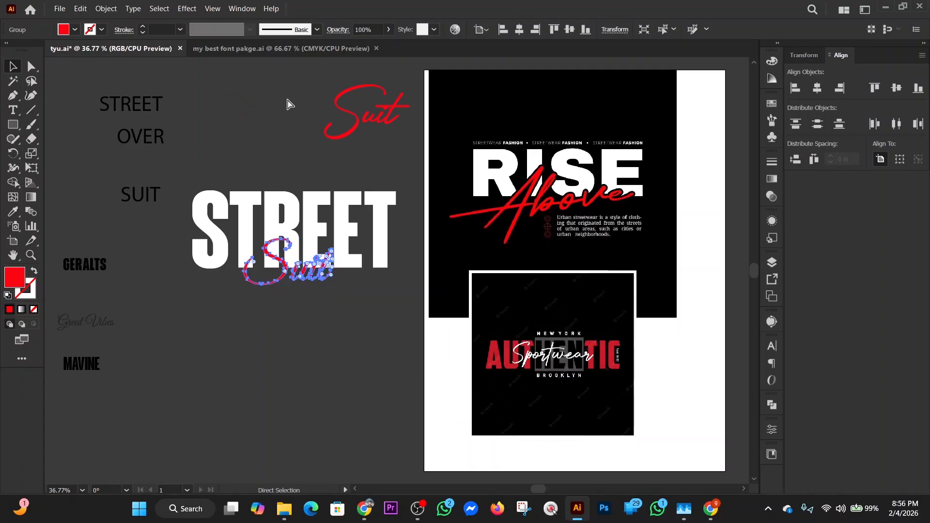
key(ctrl+r)
key(v)
right_click(293, 63)
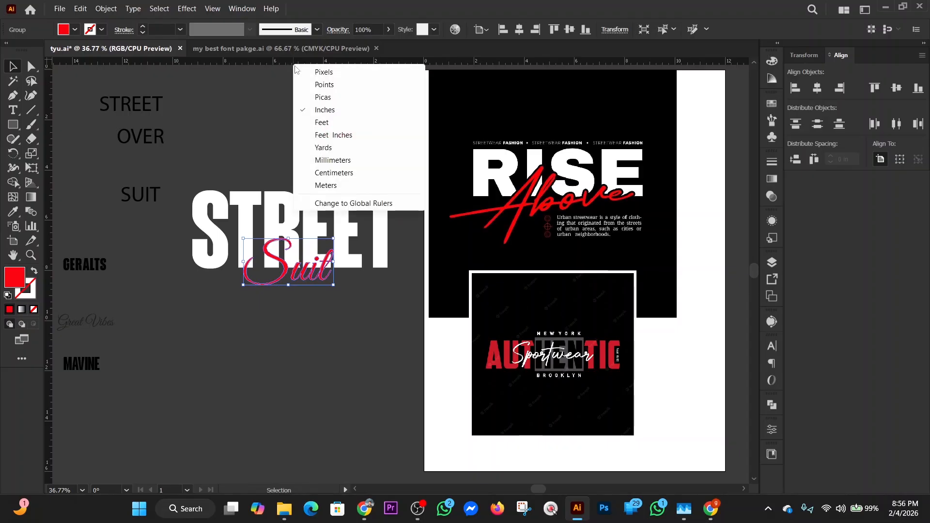
click(340, 76)
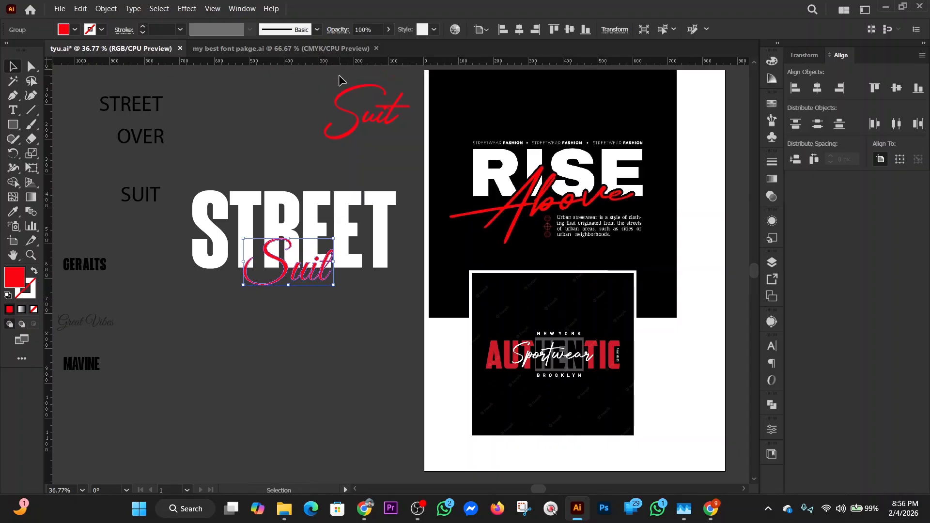
Step: Start an Offset Path on the expanded Suit and preview offsets of 5 px and 12 px
click(304, 337)
click(305, 271)
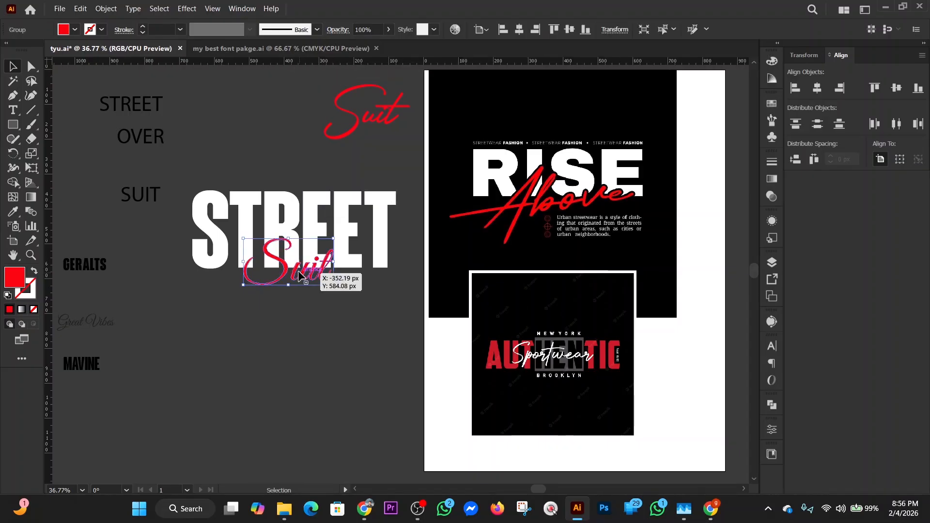
click(108, 10)
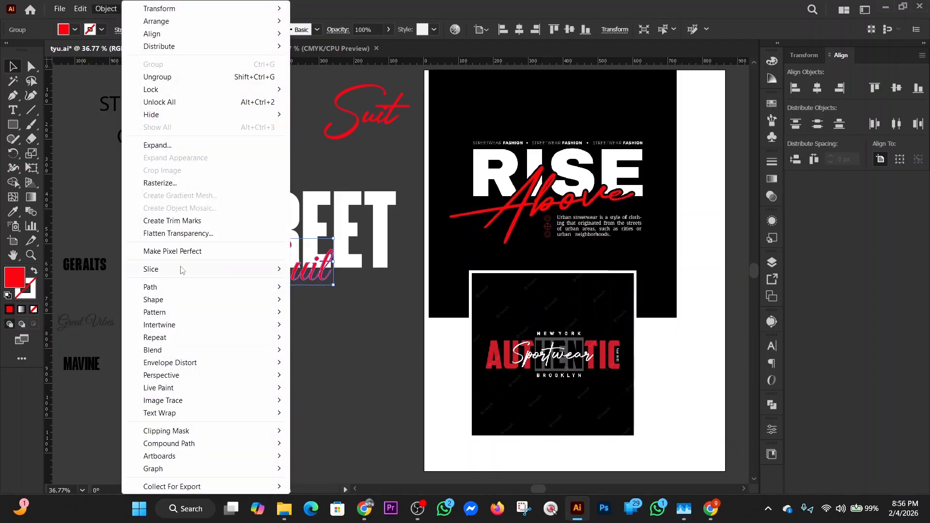
mouse_move(184, 286)
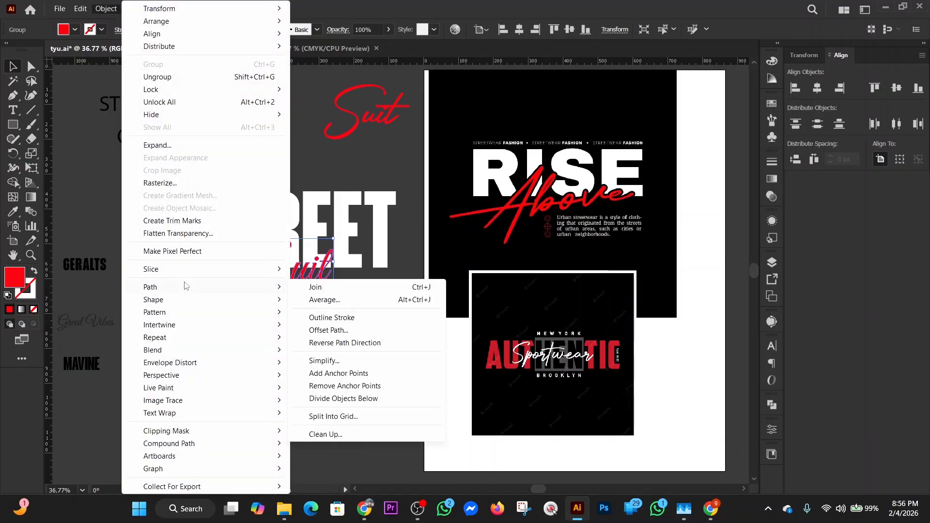
click(358, 330)
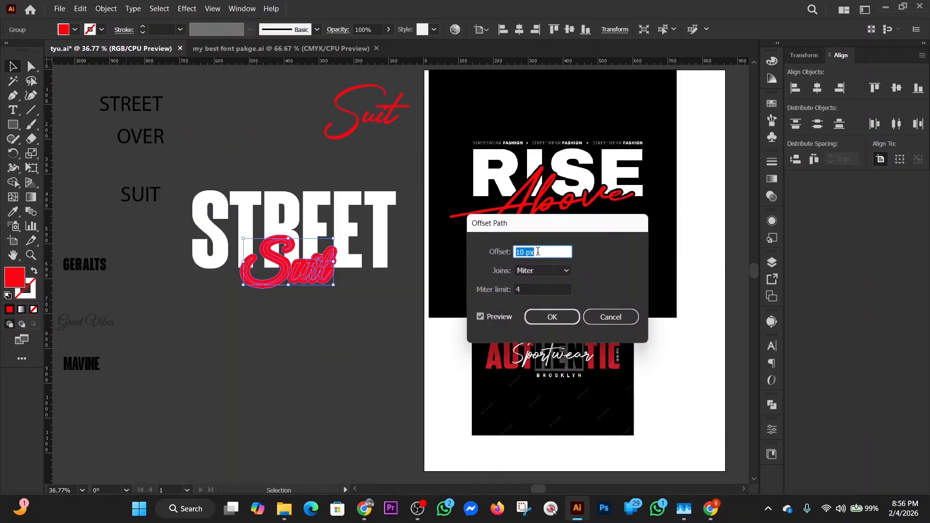
key(Down)
key(Down)
key(Down)
key(Down)
key(Down)
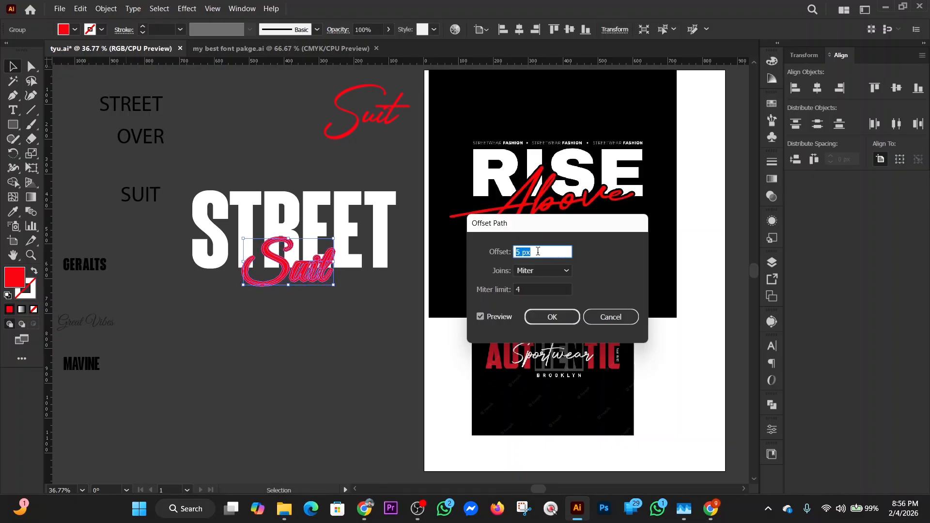
key(Up)
key(Up)
key(Up)
key(Up)
key(Up)
key(Up)
key(Up)
key(Up)
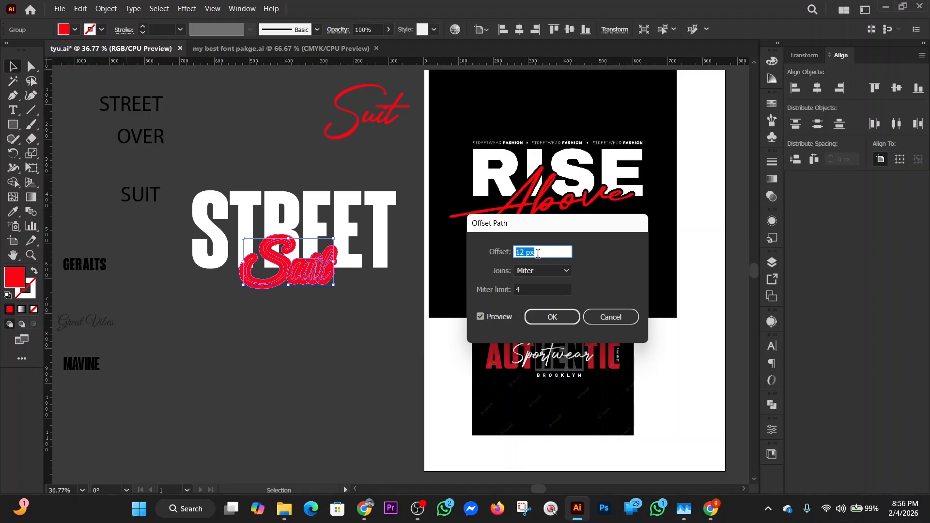
Step: Offset the Suit outlines by 2 px with Round joins and deselect the artwork
text(2)
key(Tab)
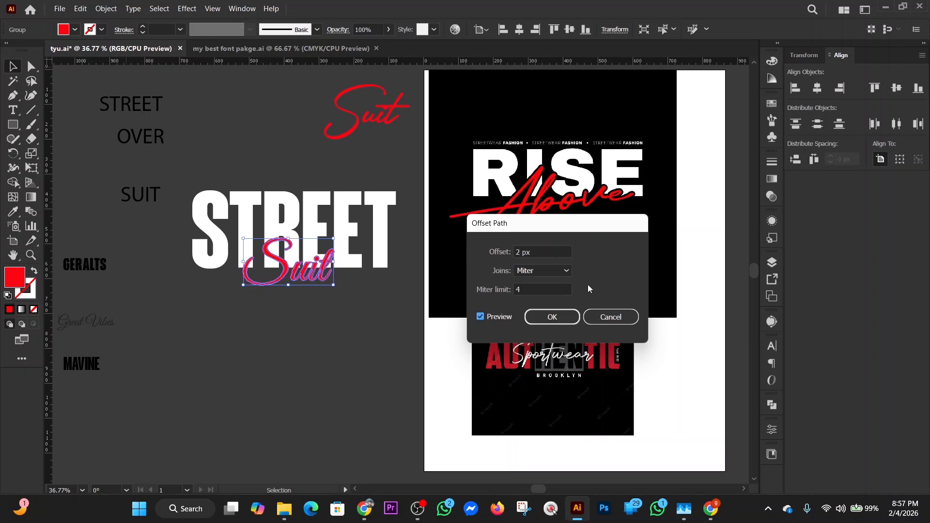
click(566, 270)
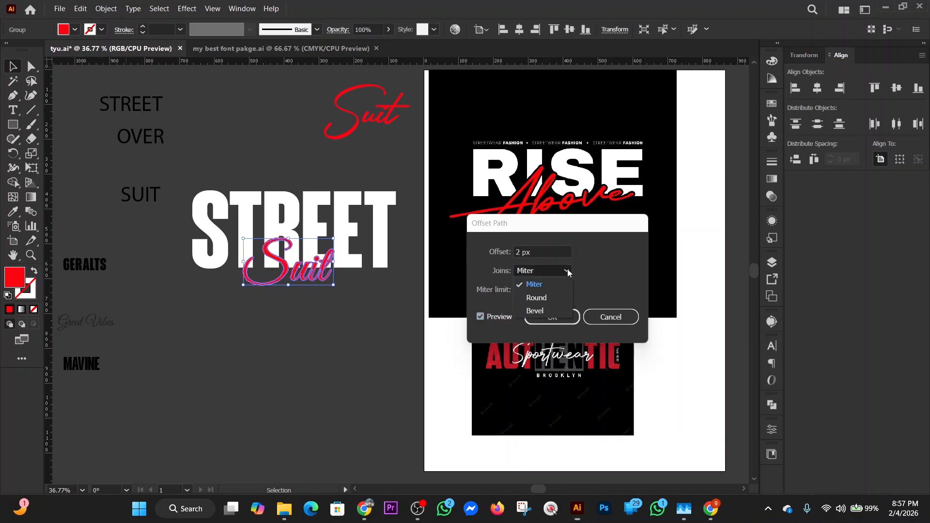
click(549, 298)
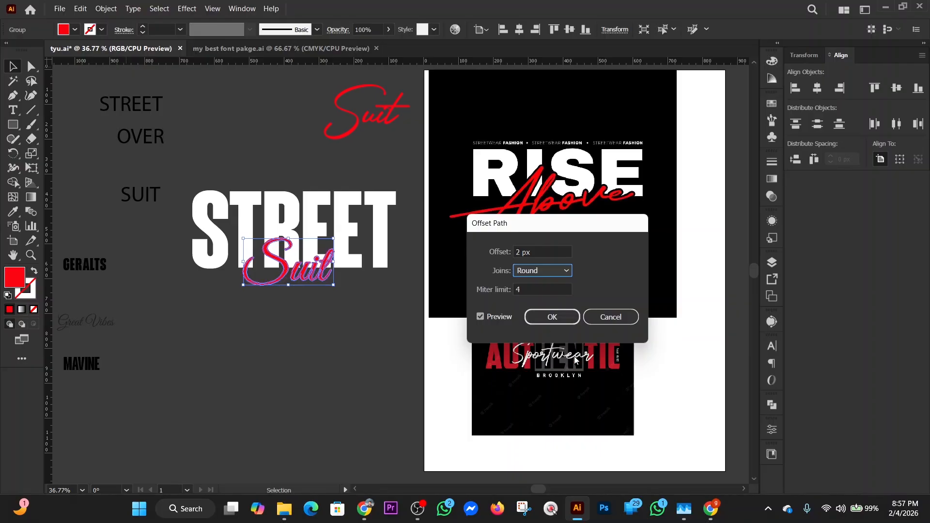
click(565, 325)
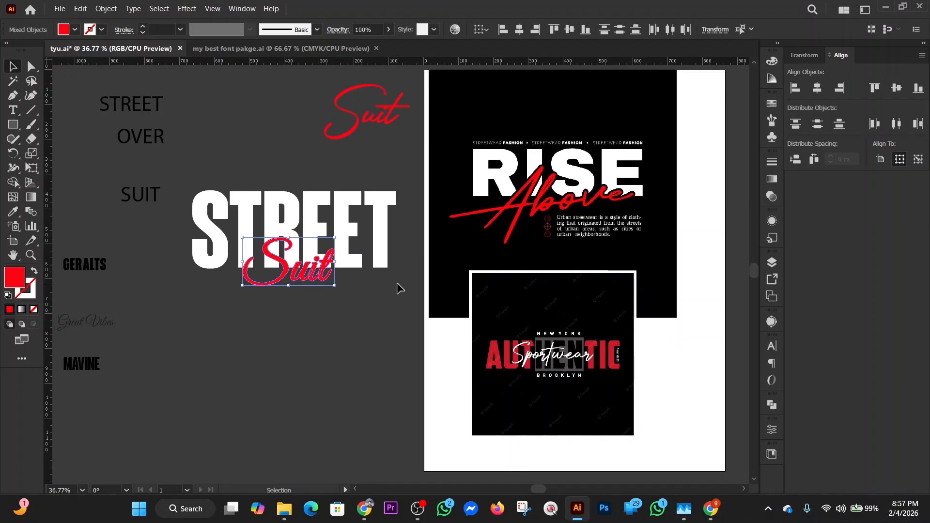
key(a)
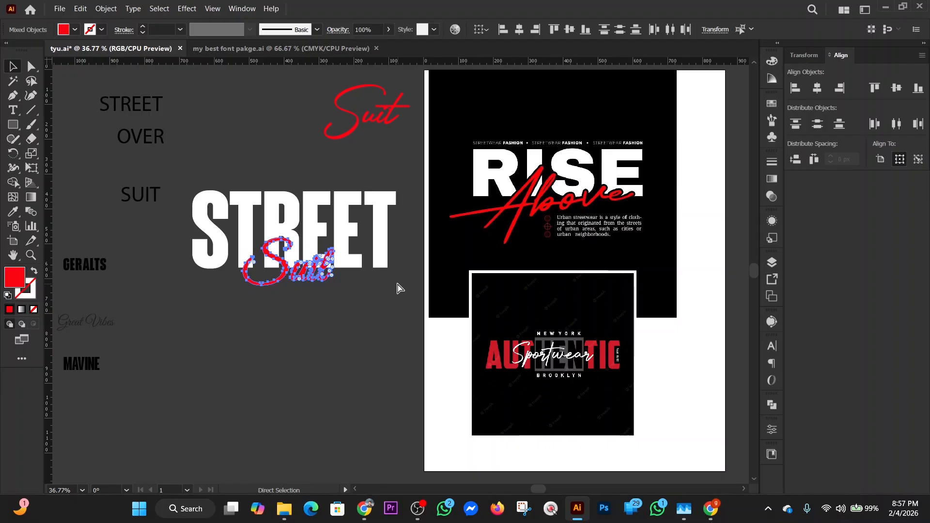
click(397, 288)
key(v)
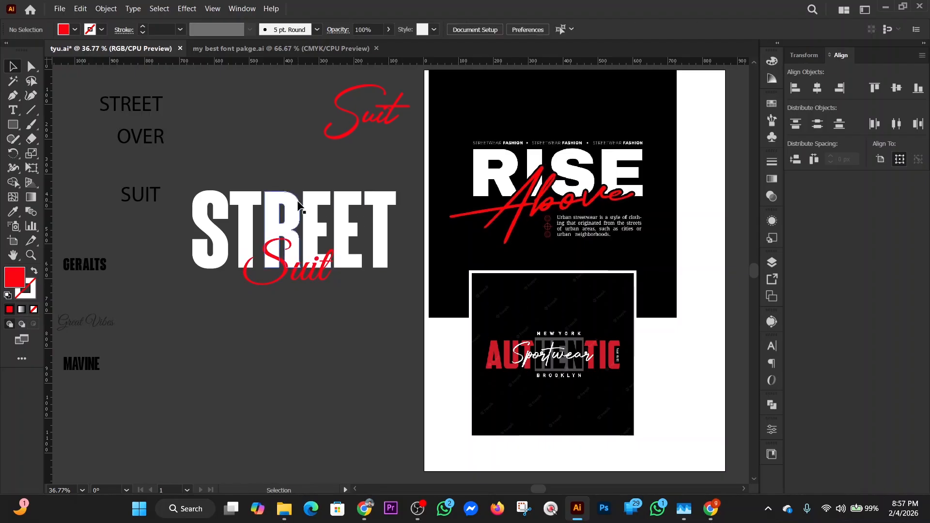
Step: Cut the offset Suit shape out of STREET with Minus Front as a compound shape, keeping the red Suit
click(299, 206)
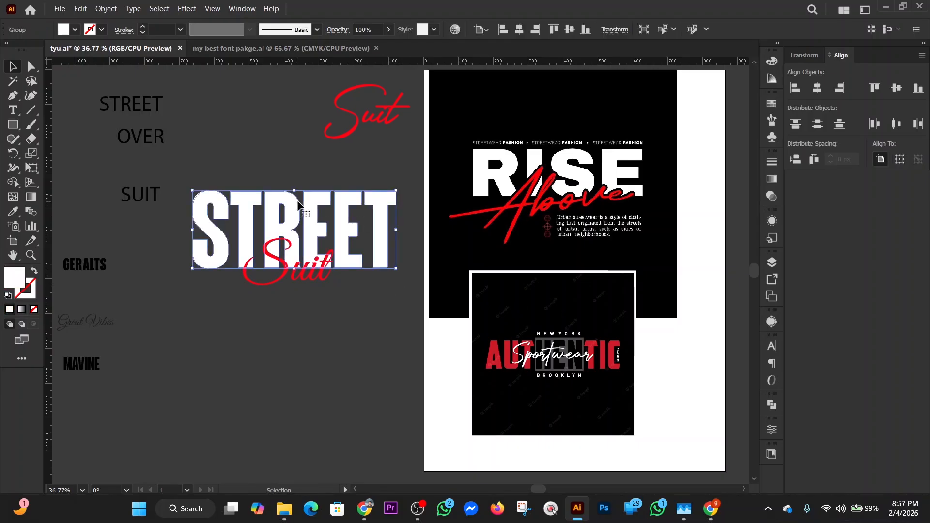
key(ctrl+alt+bracketright)
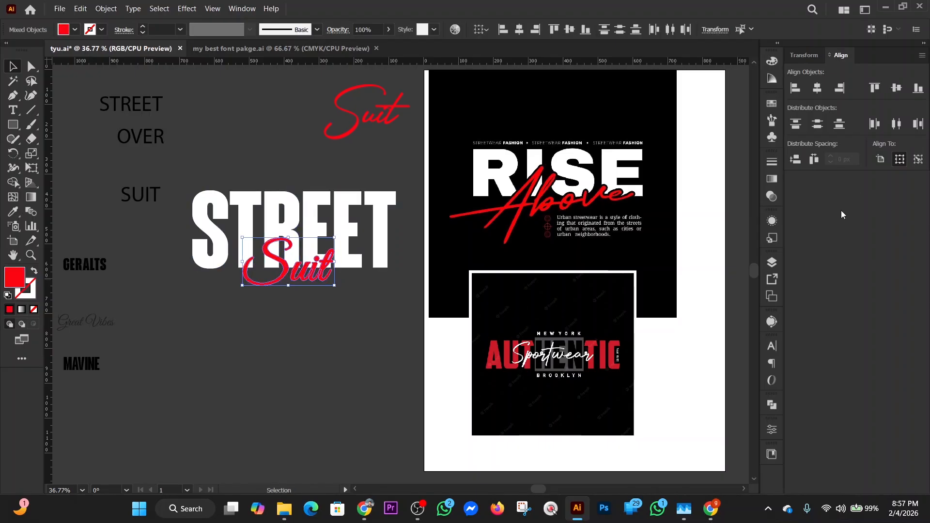
click(772, 408)
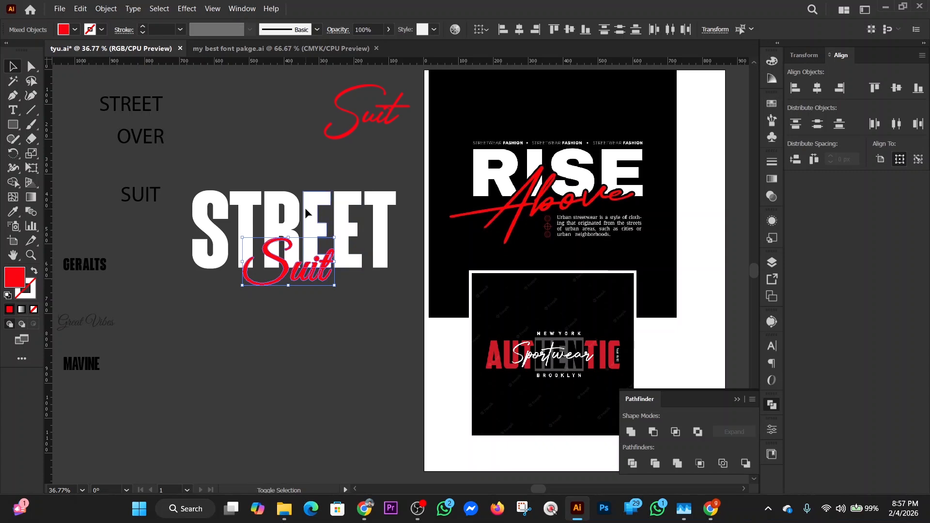
shift+click(321, 216)
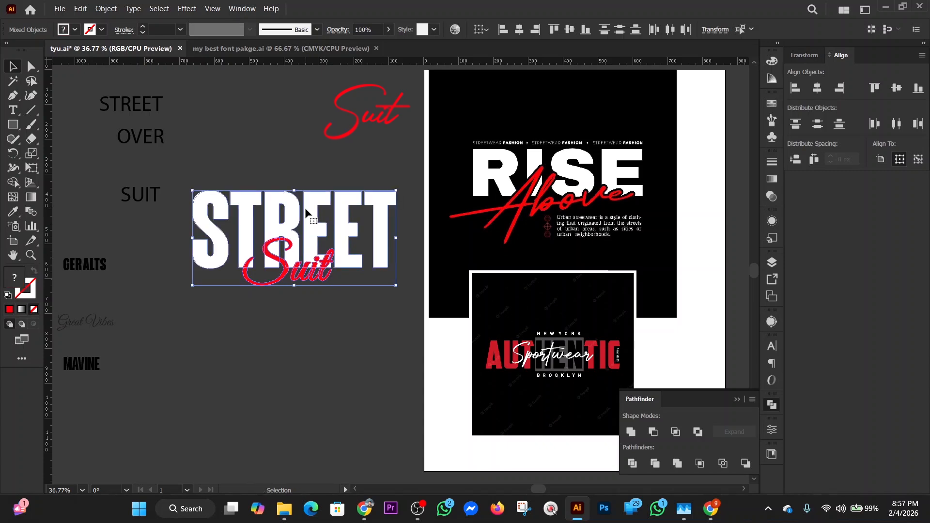
click(654, 433)
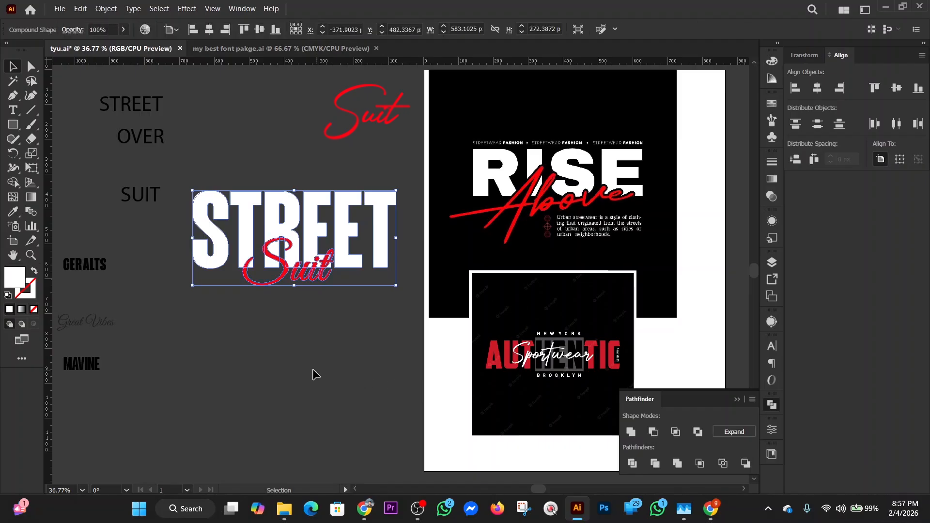
click(235, 355)
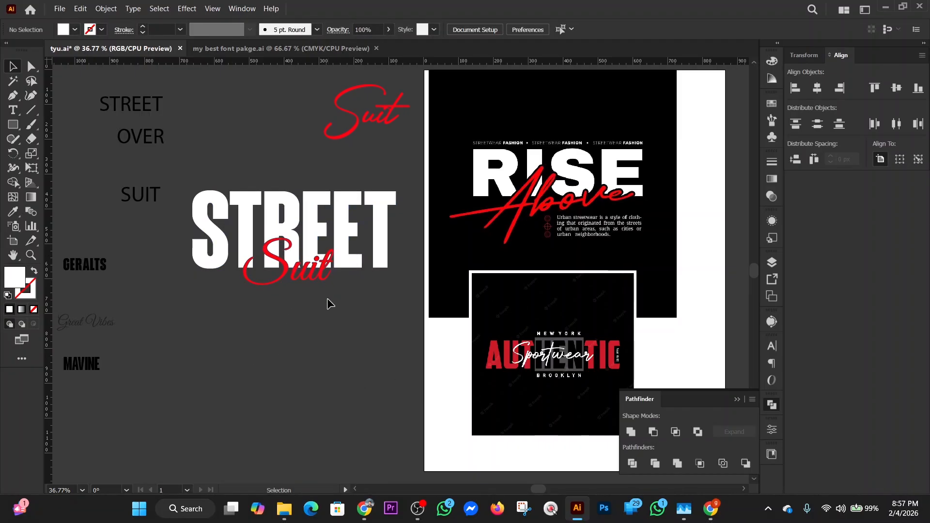
Step: Check the selection of the cut STREET shape, dismiss the Pathfinder controls and deselect the artwork
click(285, 209)
click(295, 343)
click(317, 228)
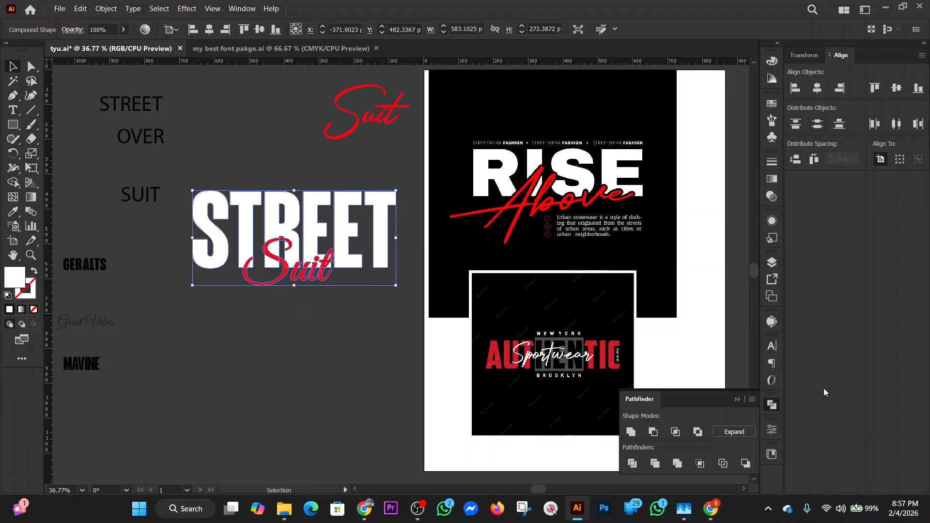
click(741, 399)
click(432, 348)
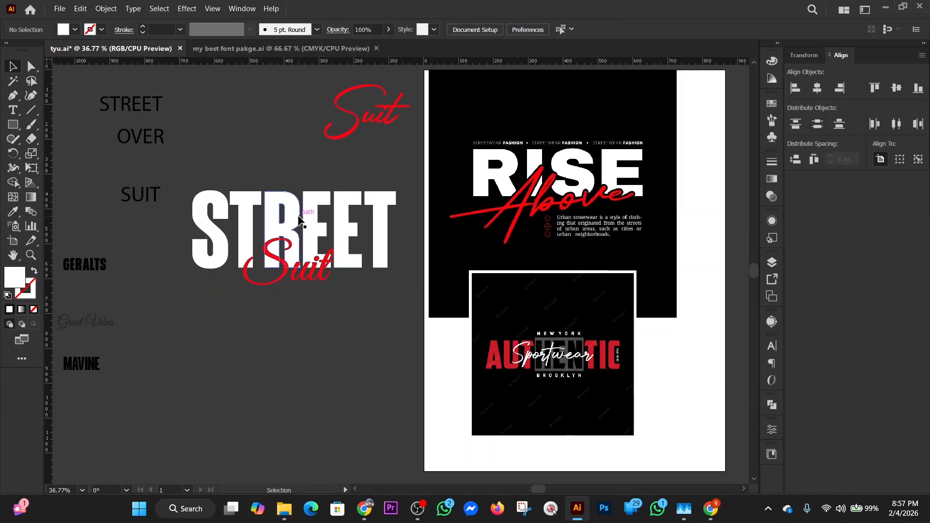
click(300, 226)
click(327, 355)
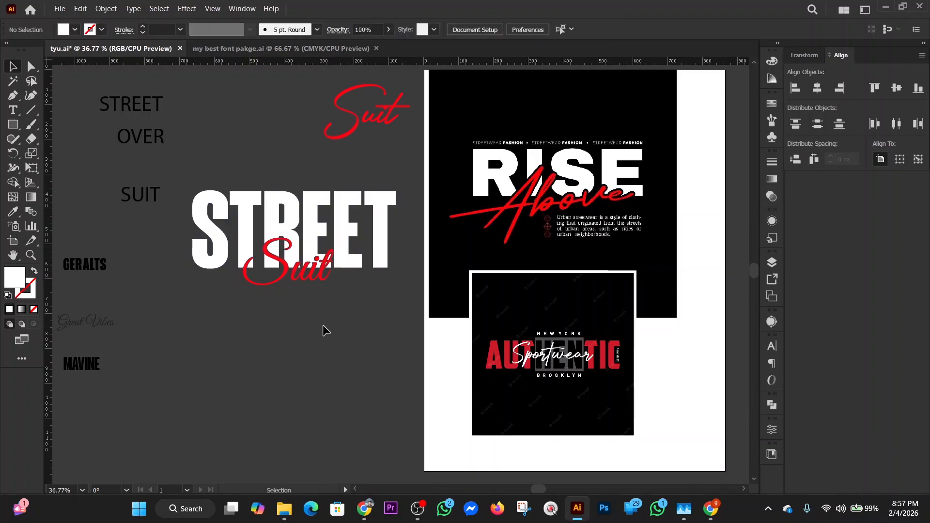
Step: Examine the cut-out gap around the red Suit where it crosses the white STREET letters
key(z)
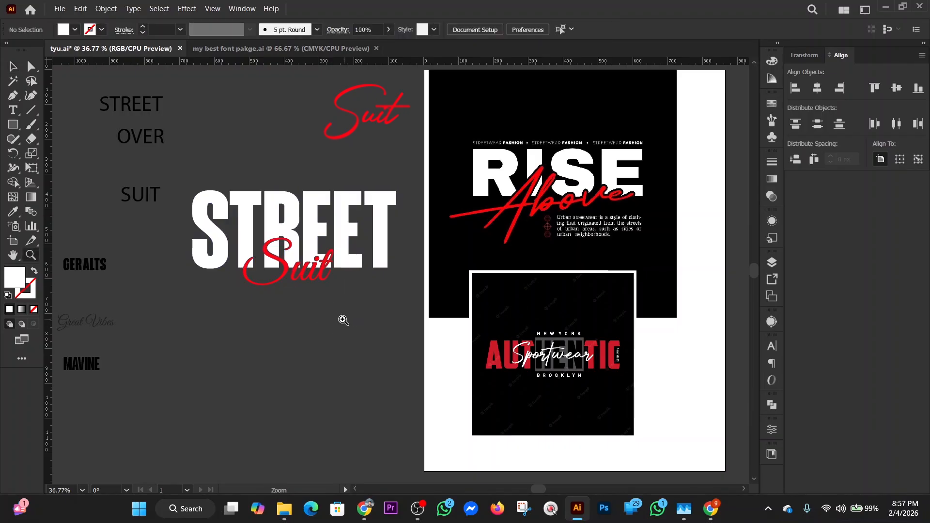
click(312, 304)
click(393, 250)
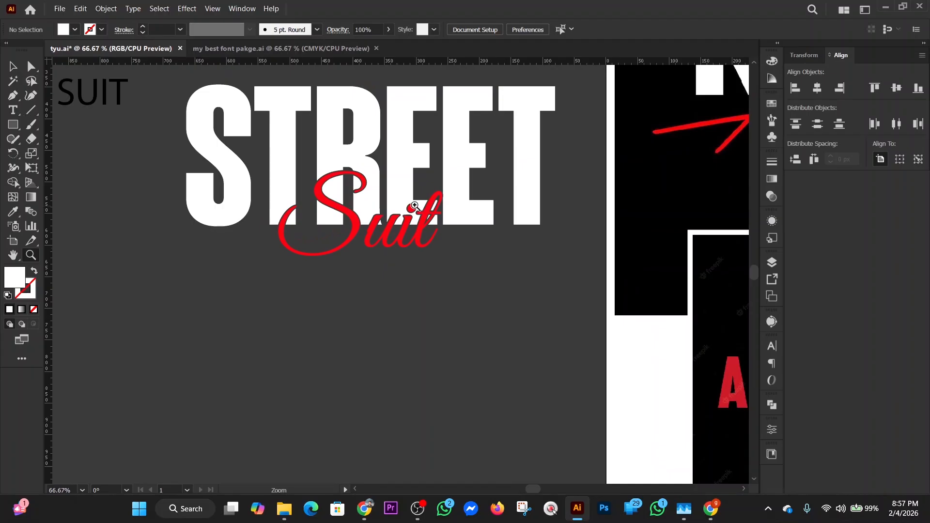
click(329, 288)
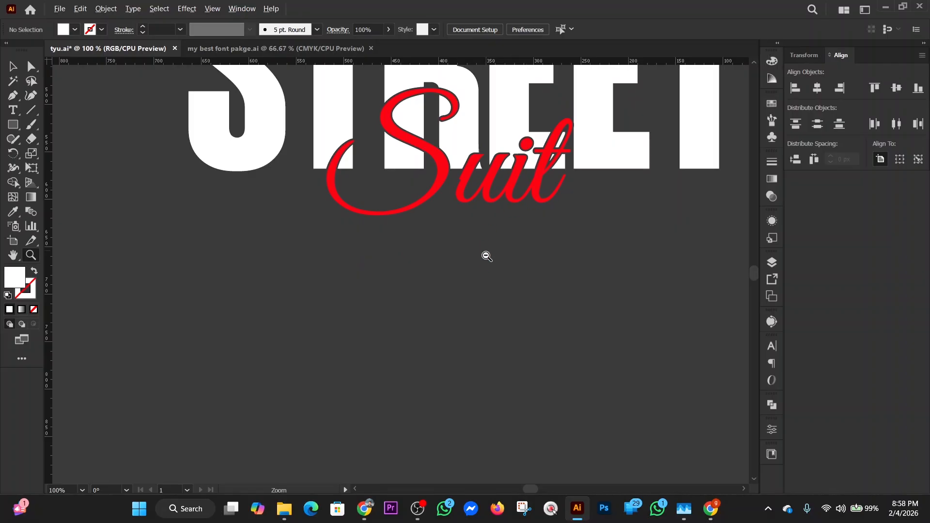
alt+click(487, 267)
alt+click(486, 266)
alt+click(429, 271)
alt+click(322, 291)
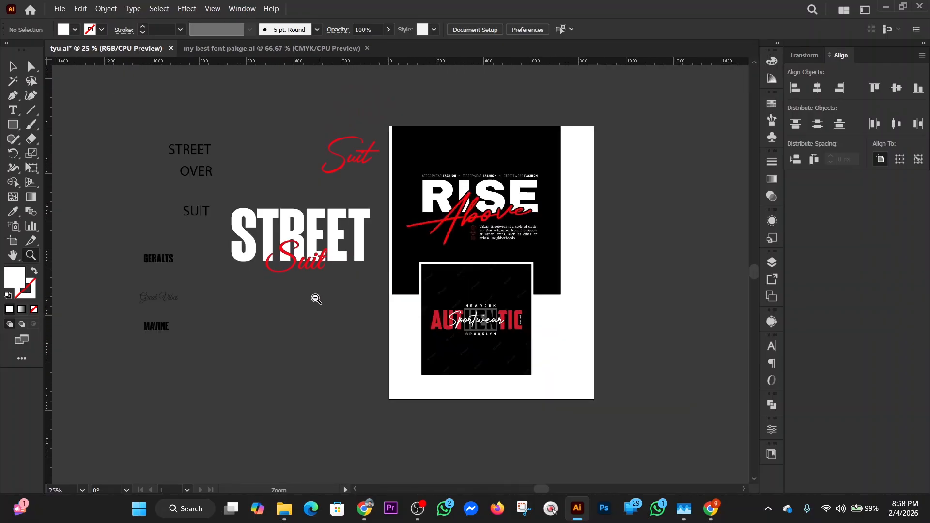
Step: Separate the artwork by moving the cut-out STREET below the font samples and the red Suit beside the artboard, opposite the samples
click(13, 67)
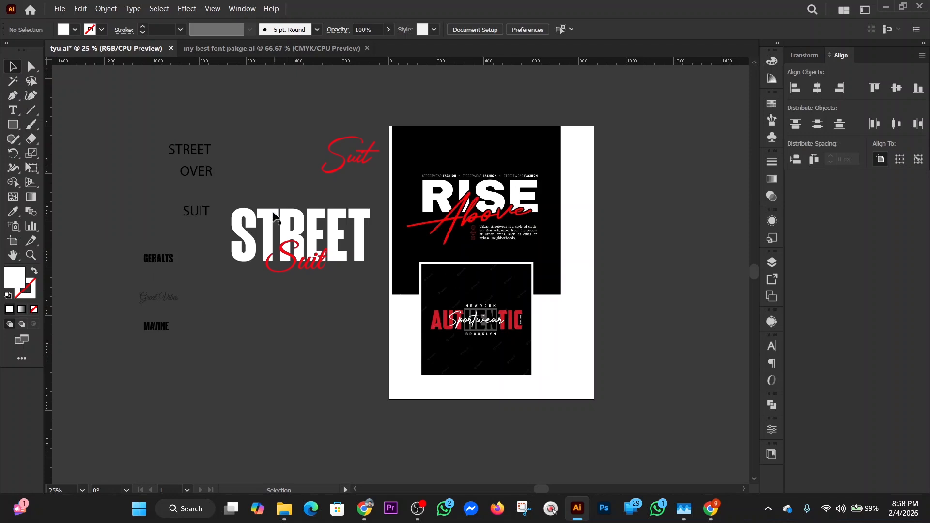
drag(287, 230, 321, 269)
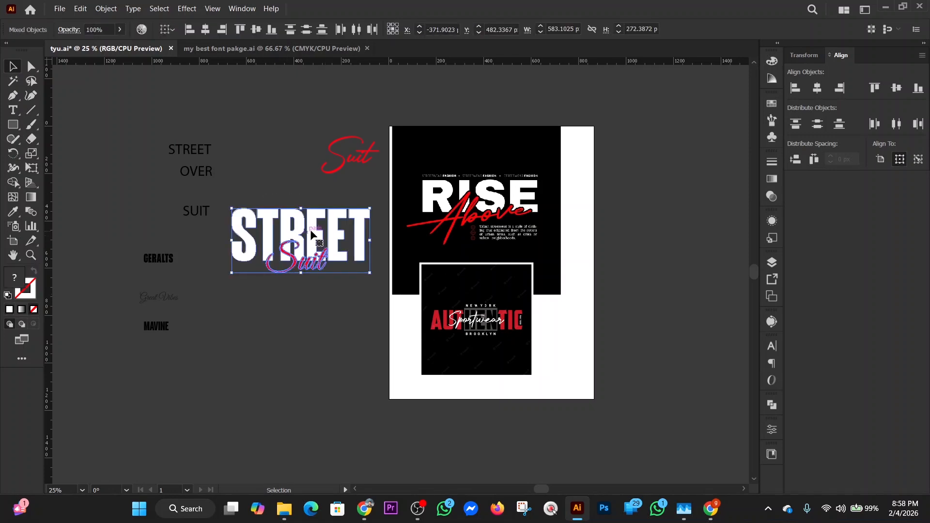
drag(304, 238, 145, 415)
click(635, 284)
click(242, 359)
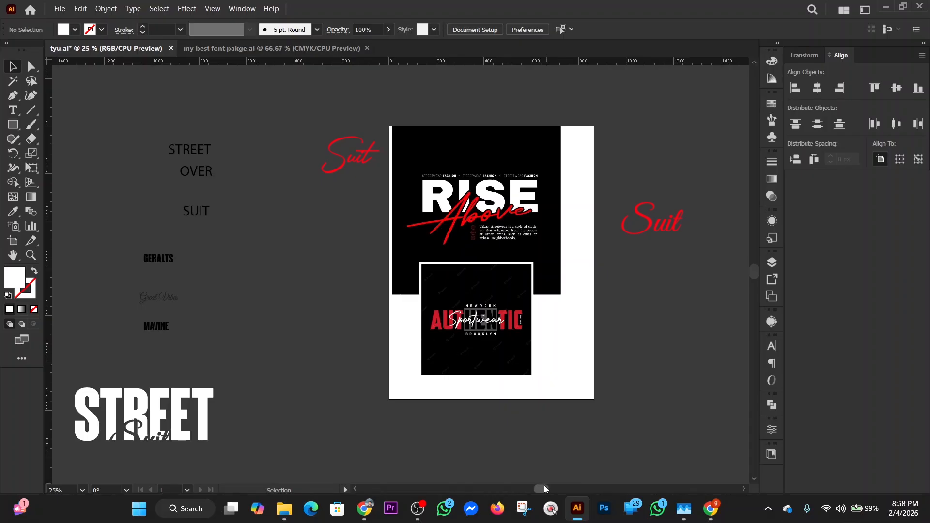
Step: Duplicate the plain STREET text beside the GERALTS sample and give the copy the MAVINE sample's type style
drag(545, 486, 541, 486)
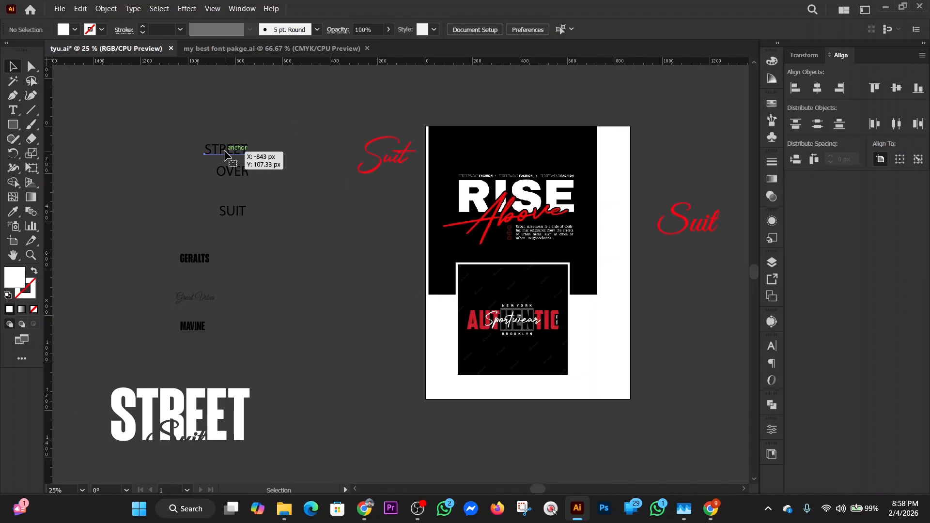
click(225, 155)
drag(225, 150, 303, 250)
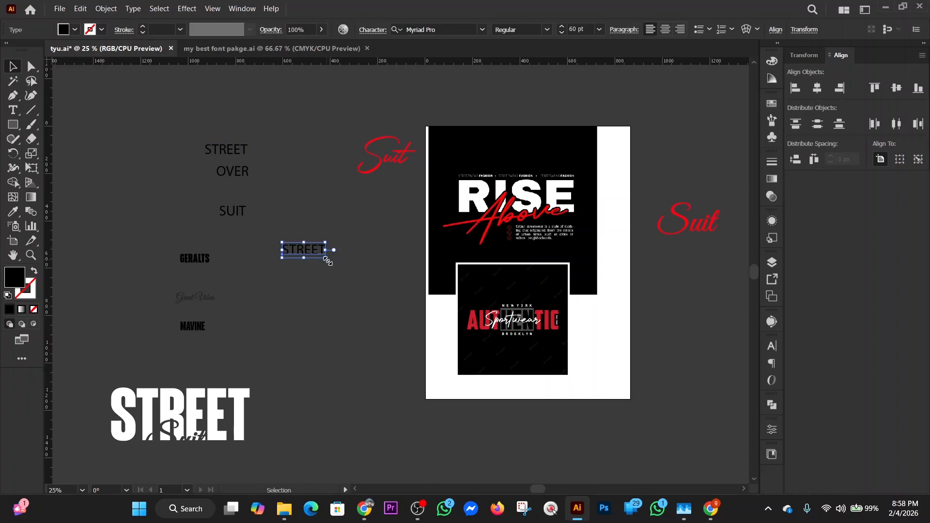
key(i)
click(196, 326)
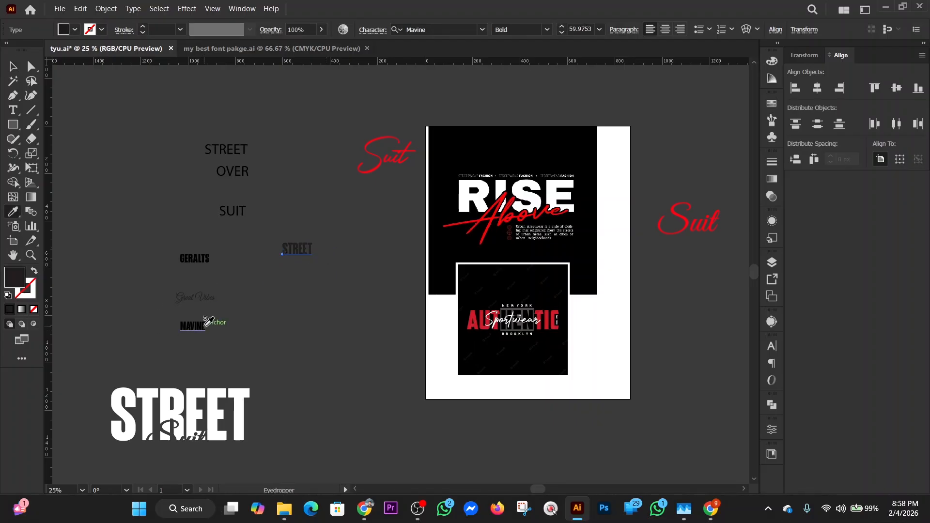
Step: Fill the new STREET copy with white FFFFFF and enlarge it to more than three times its size
double_click(14, 277)
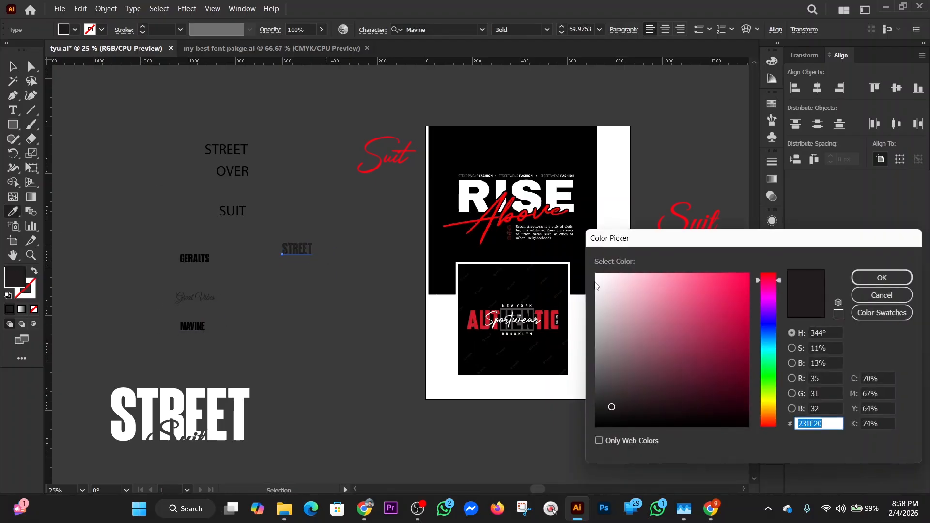
drag(612, 405, 584, 256)
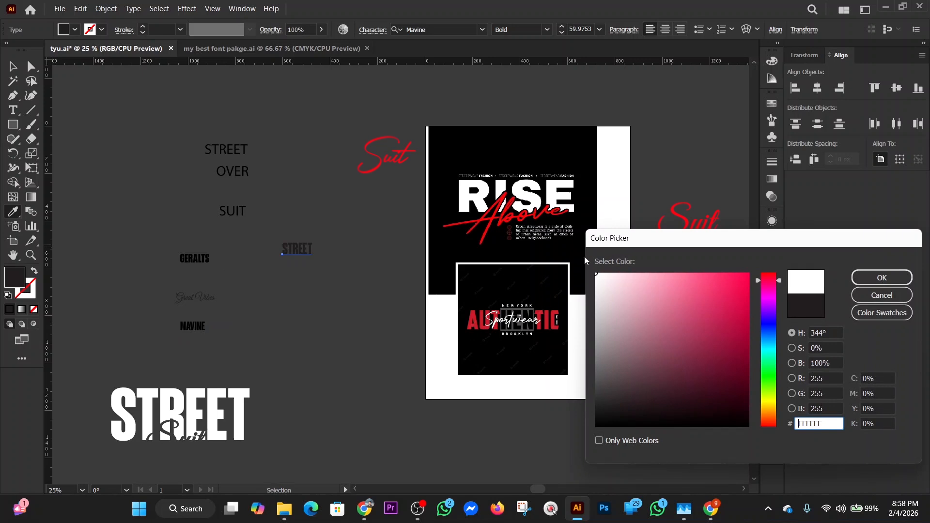
click(882, 278)
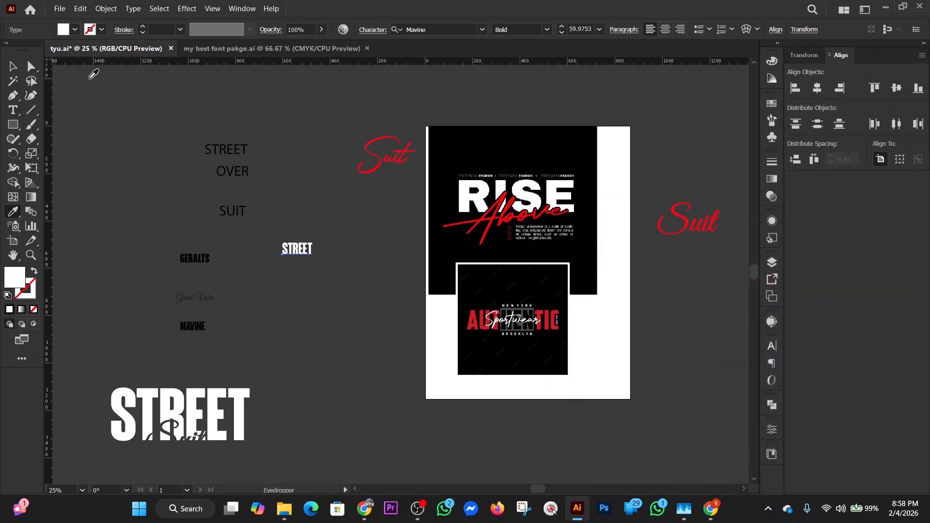
click(16, 69)
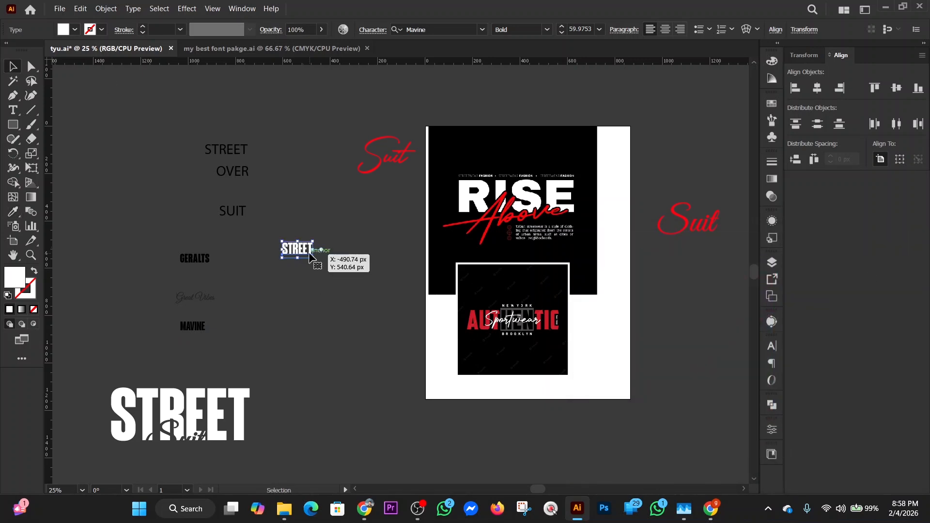
drag(313, 258, 333, 261)
click(326, 298)
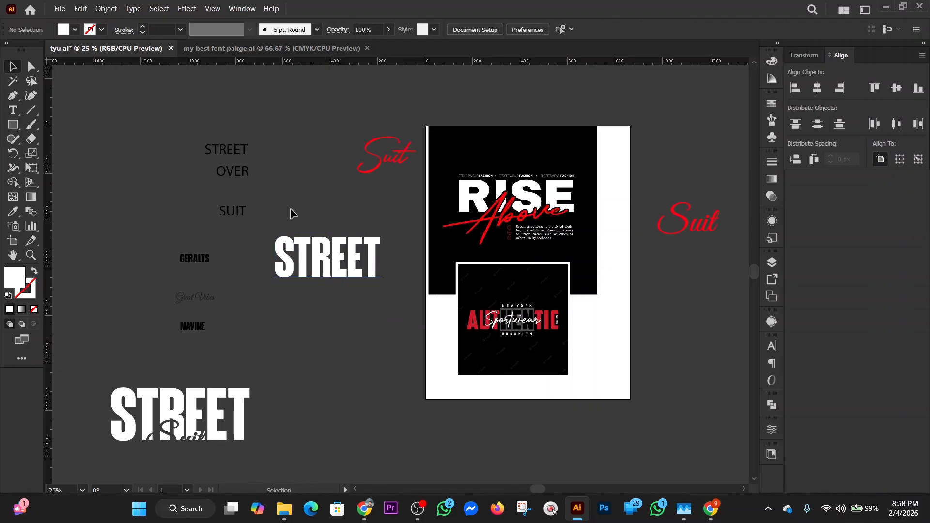
Step: Place a copy of the OVER text above the white STREET and set its font to Roboto Black
click(241, 180)
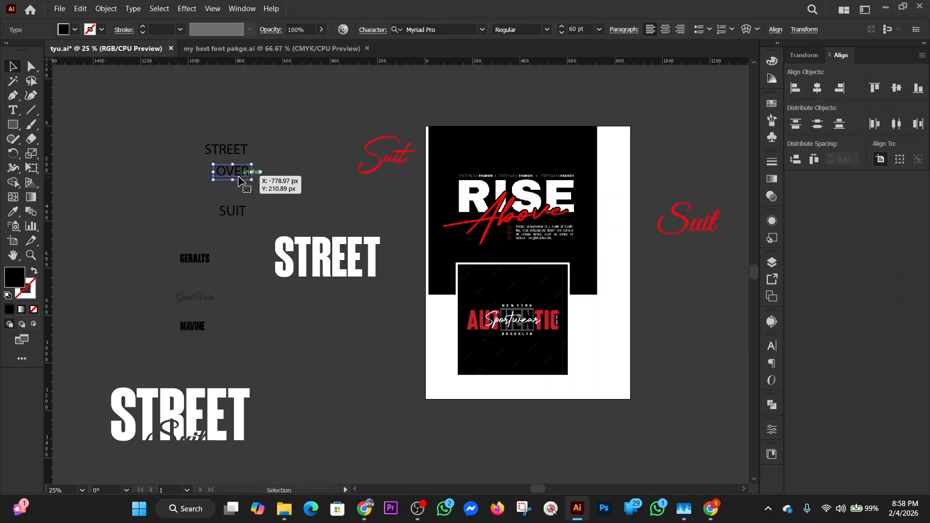
click(336, 338)
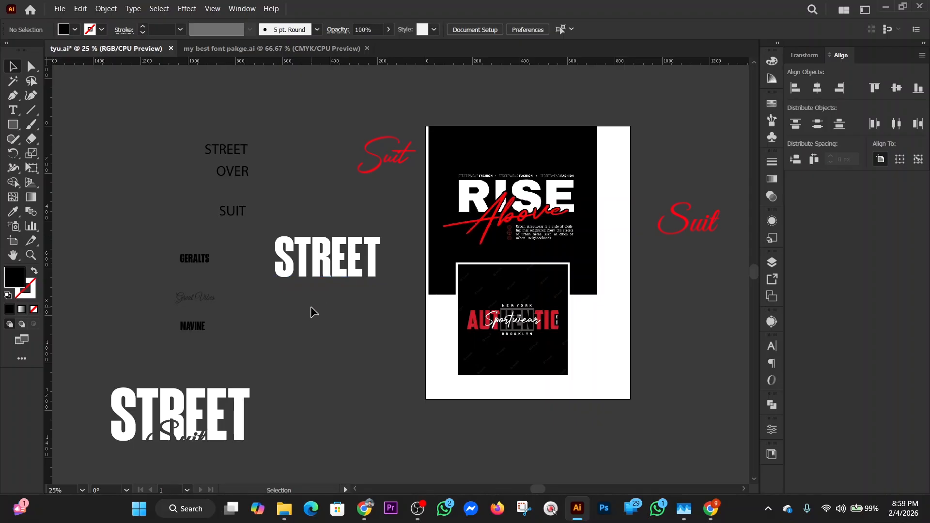
click(251, 179)
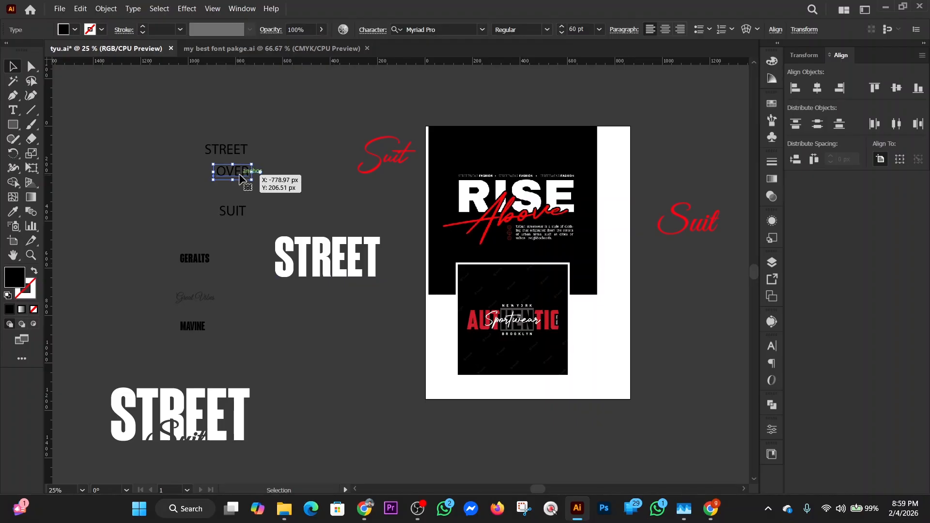
drag(240, 180, 302, 203)
click(448, 28)
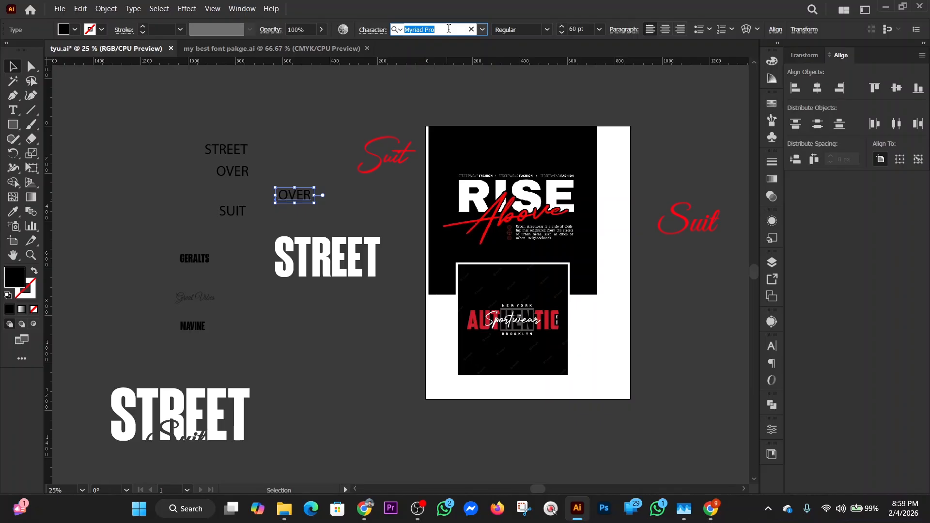
text(ro)
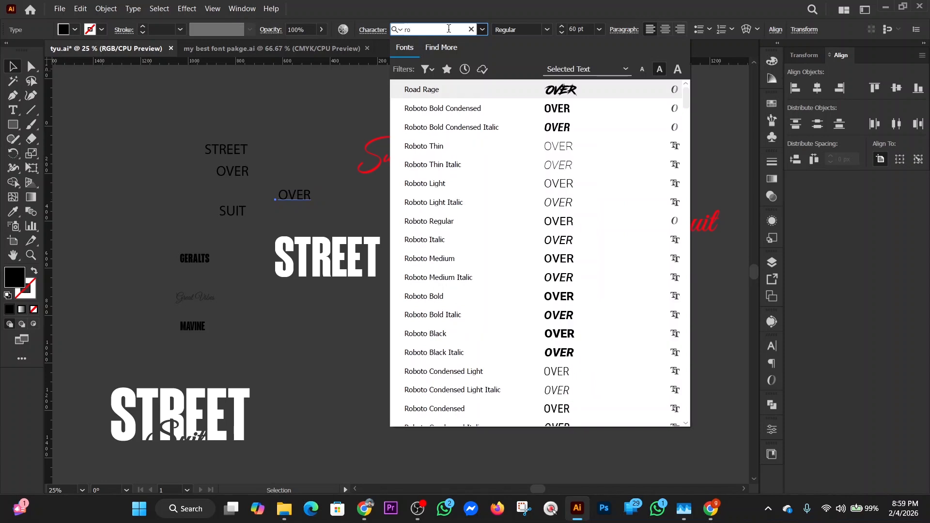
text(bo)
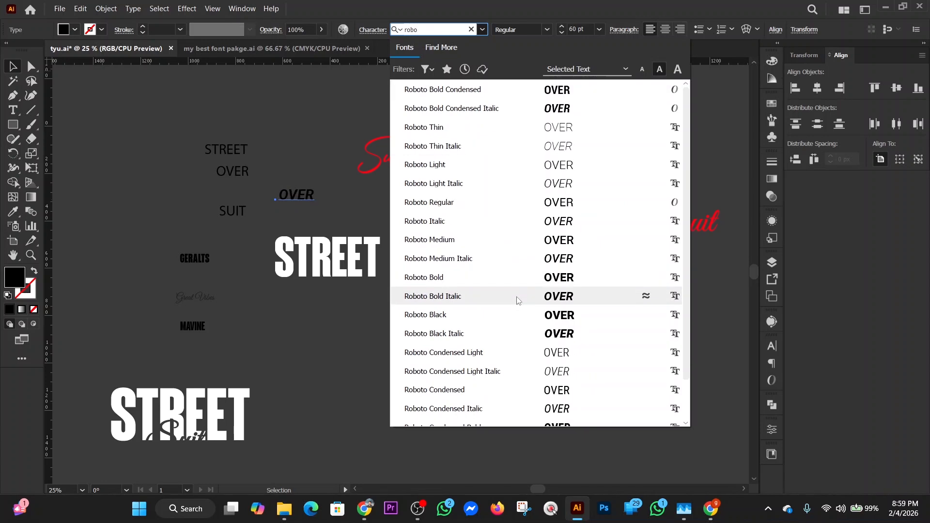
click(522, 320)
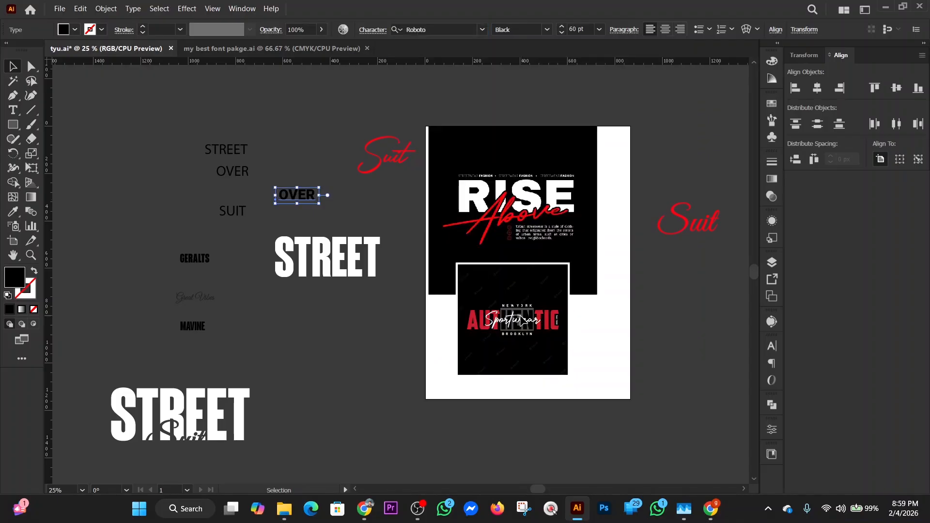
Step: Move the OVER copy just above the start of the white STREET and scale it down to about 45 pt
click(369, 333)
click(320, 197)
drag(307, 198, 301, 230)
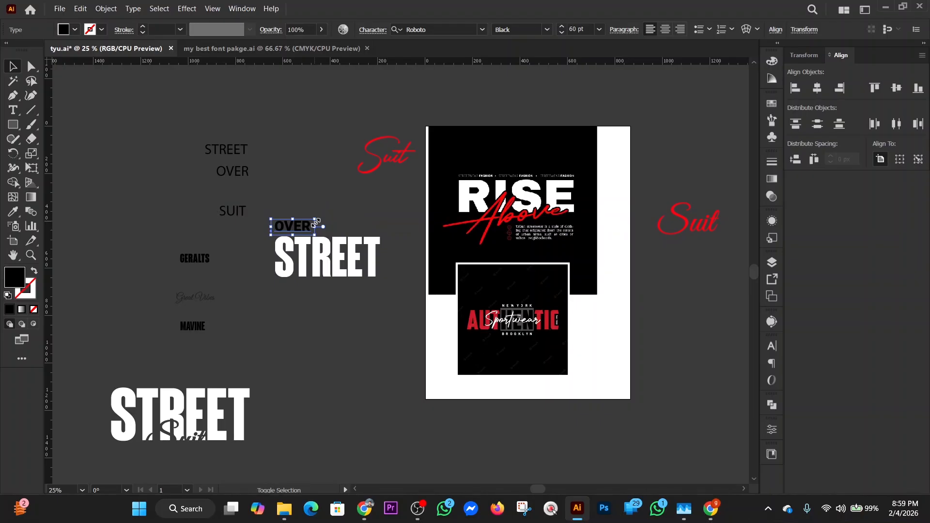
drag(315, 223, 316, 218)
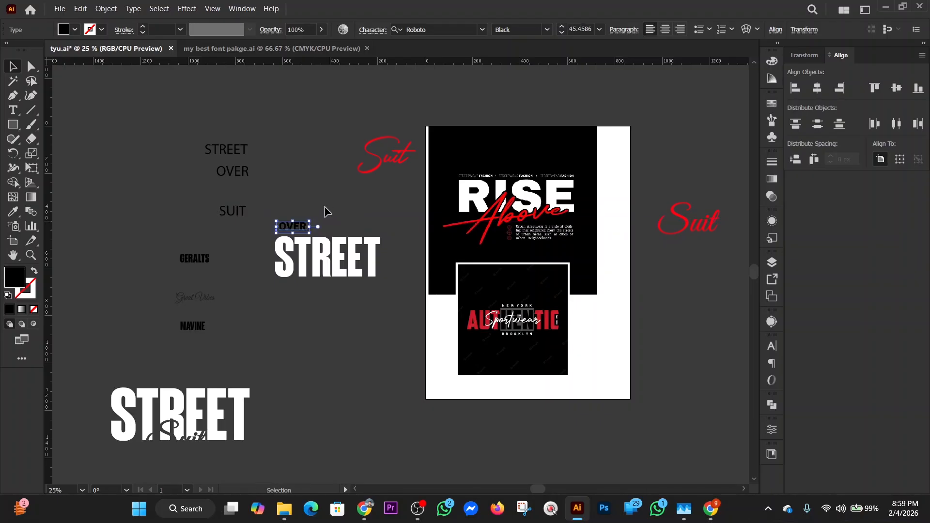
click(332, 207)
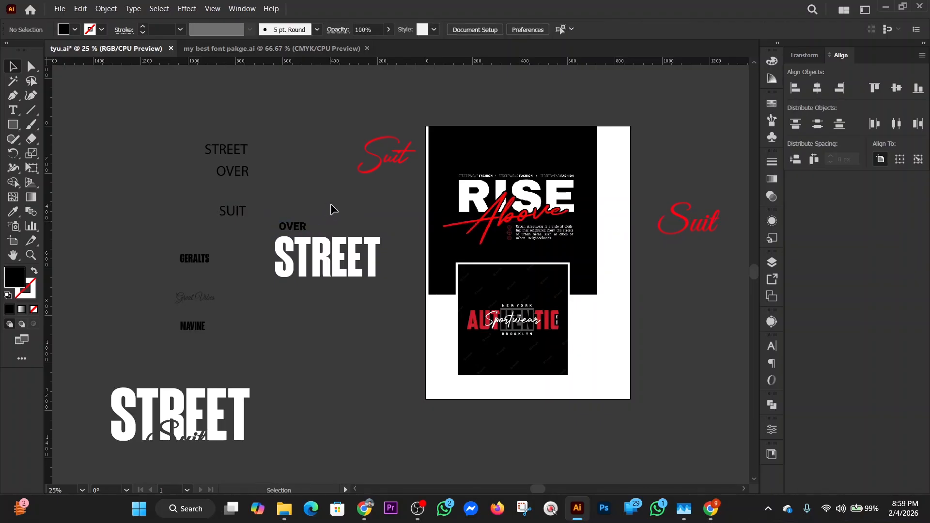
click(298, 231)
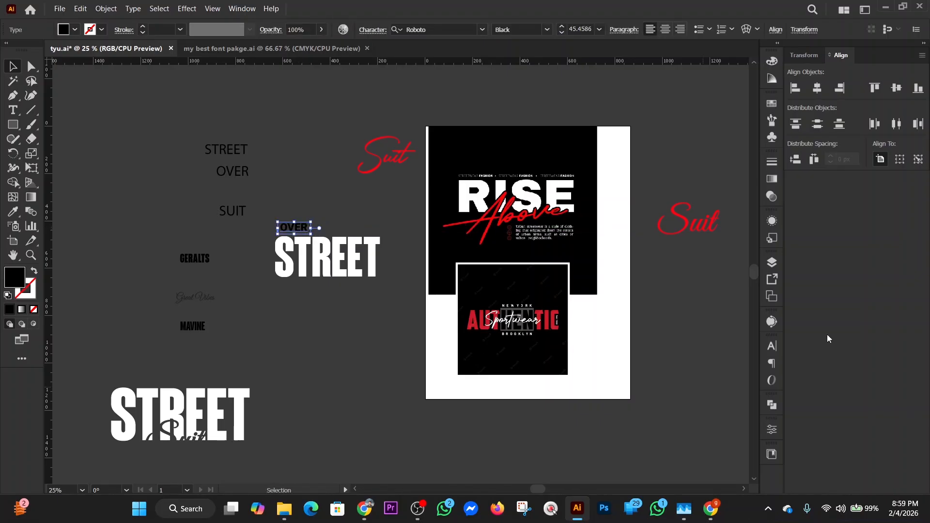
Step: Set the tracking of the OVER text above STREET to 200
click(776, 348)
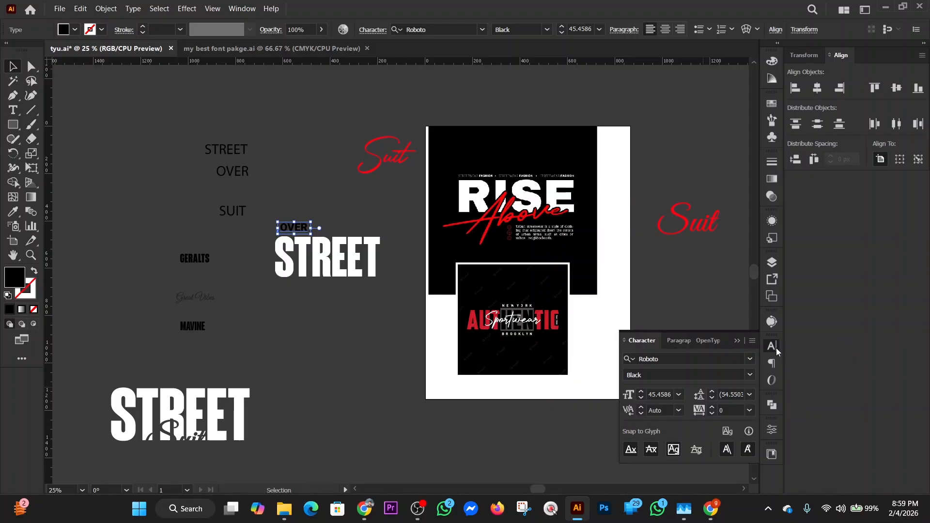
click(718, 410)
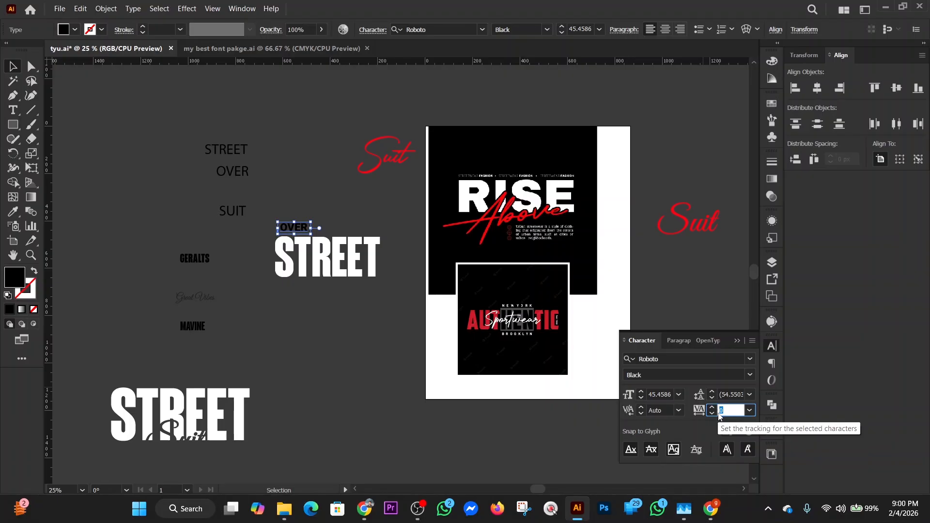
text(200)
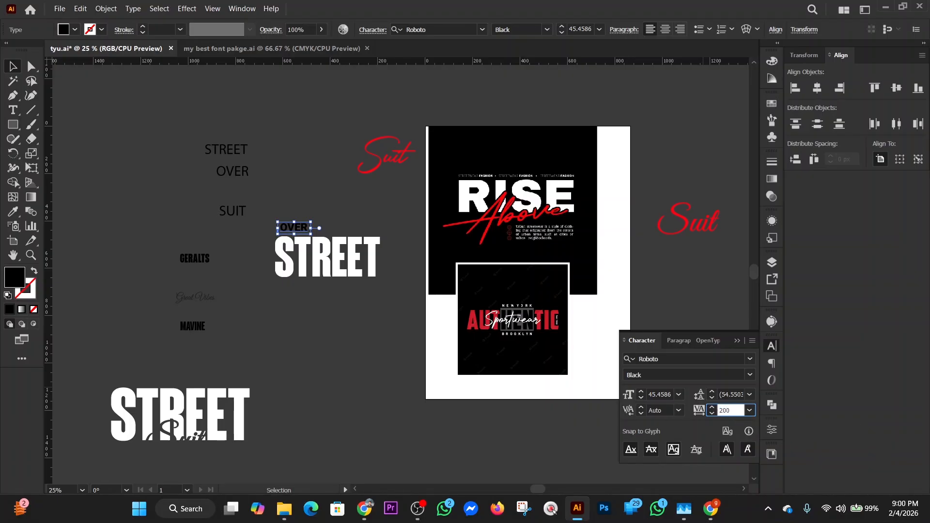
key(Return)
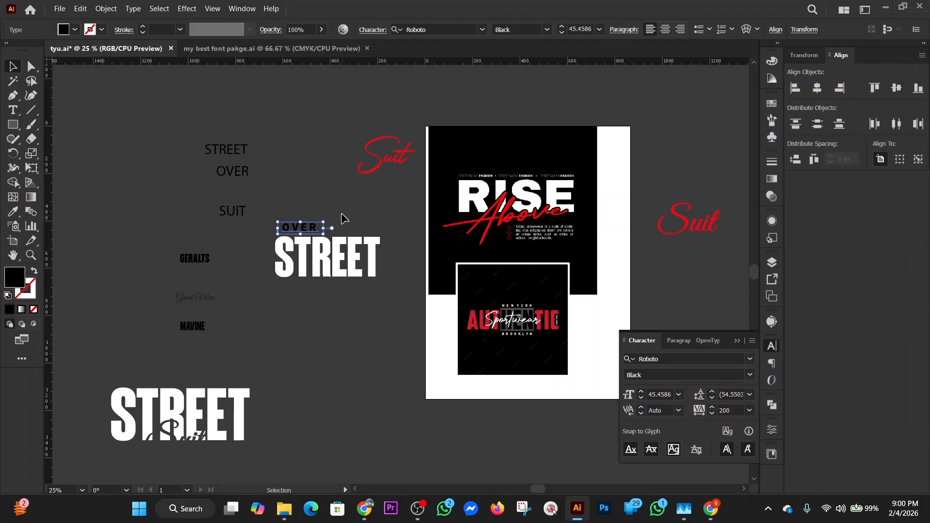
click(736, 341)
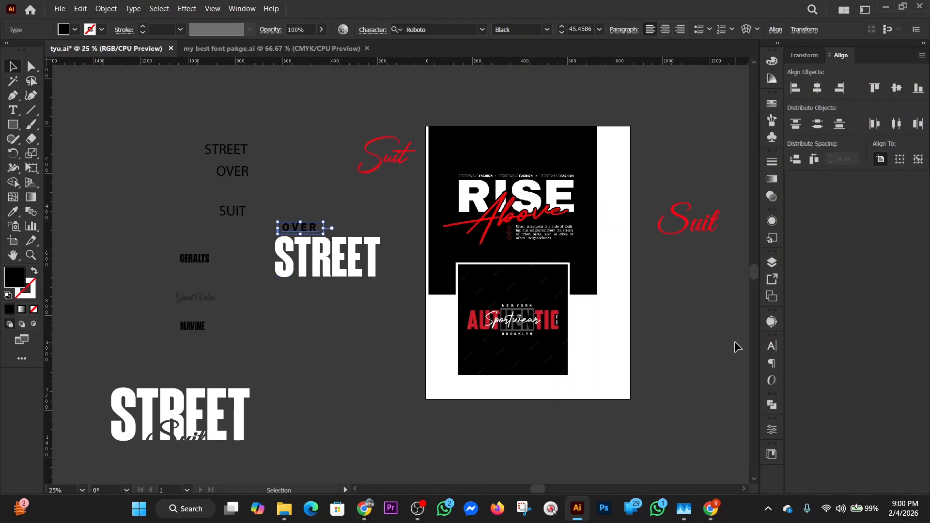
Step: Fill the OVER text above the white STREET with the pinkish red FC0048
click(318, 337)
click(301, 228)
double_click(14, 274)
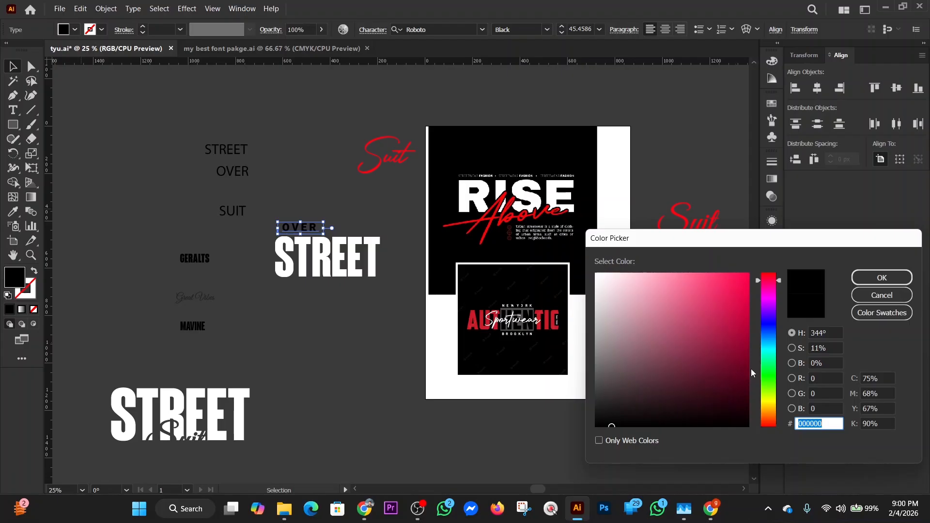
drag(748, 346, 748, 274)
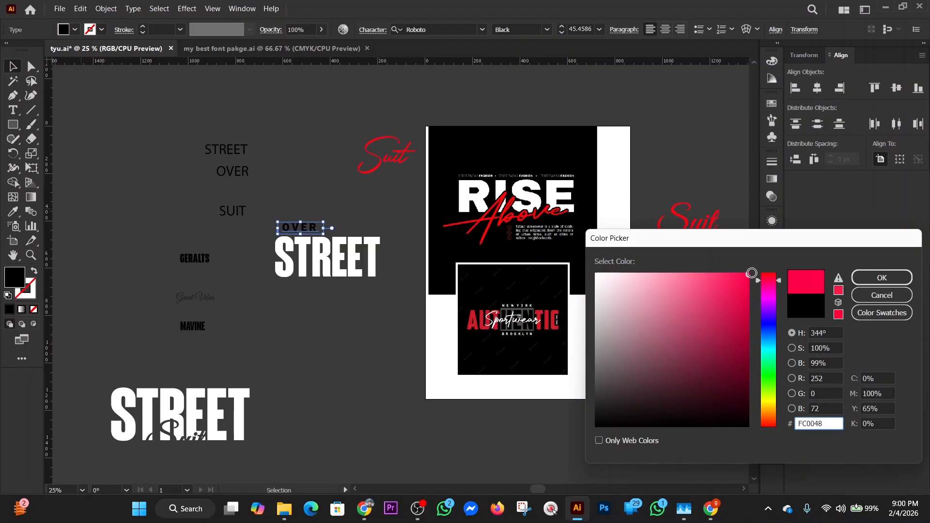
click(876, 280)
click(328, 299)
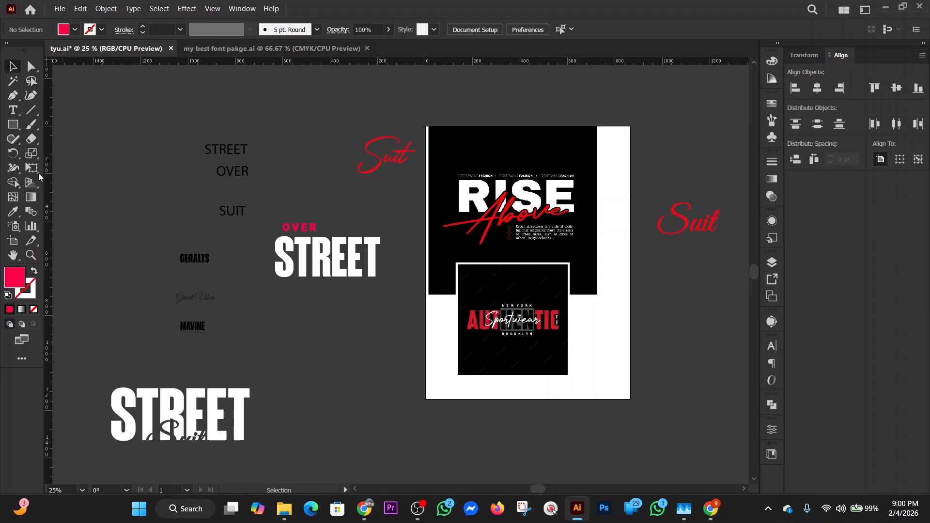
click(14, 128)
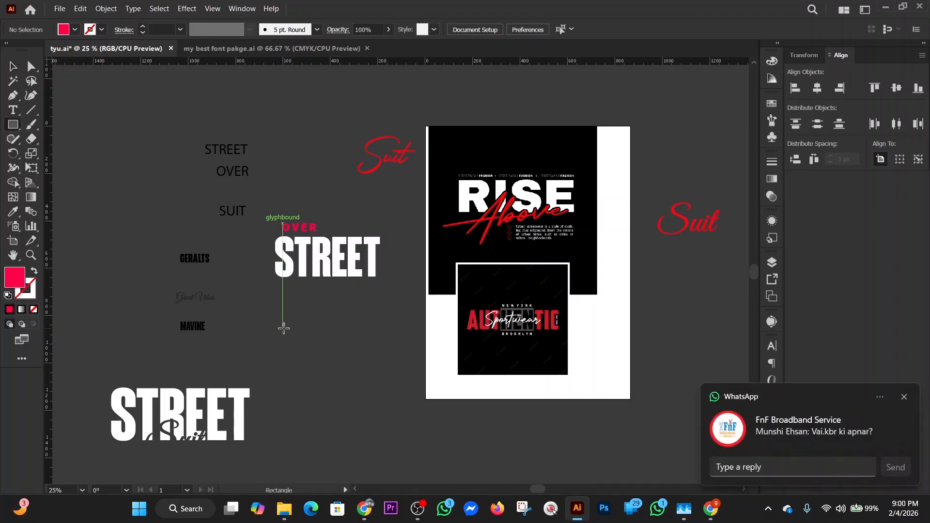
drag(280, 331, 318, 361)
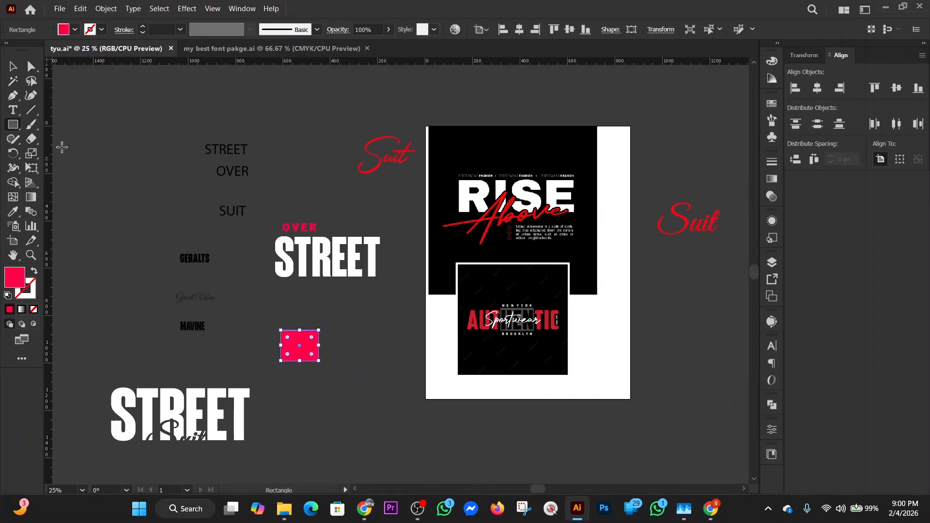
click(13, 66)
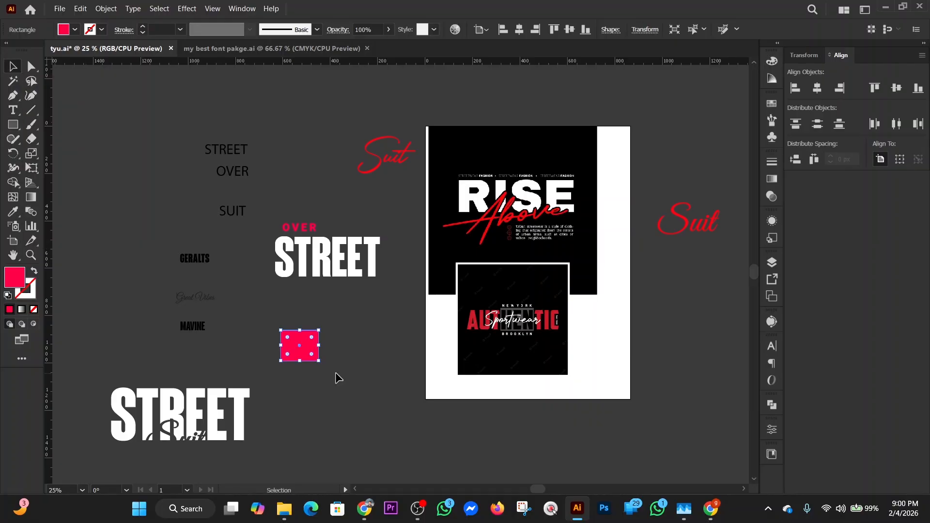
mouse_move(323, 364)
mouse_down()
mouse_move(315, 335)
mouse_move(332, 349)
mouse_move(326, 368)
mouse_up()
key(Delete)
Step: Draw a small square below the white STREET and rotate it by roughly 45 degrees into a diamond
key(m)
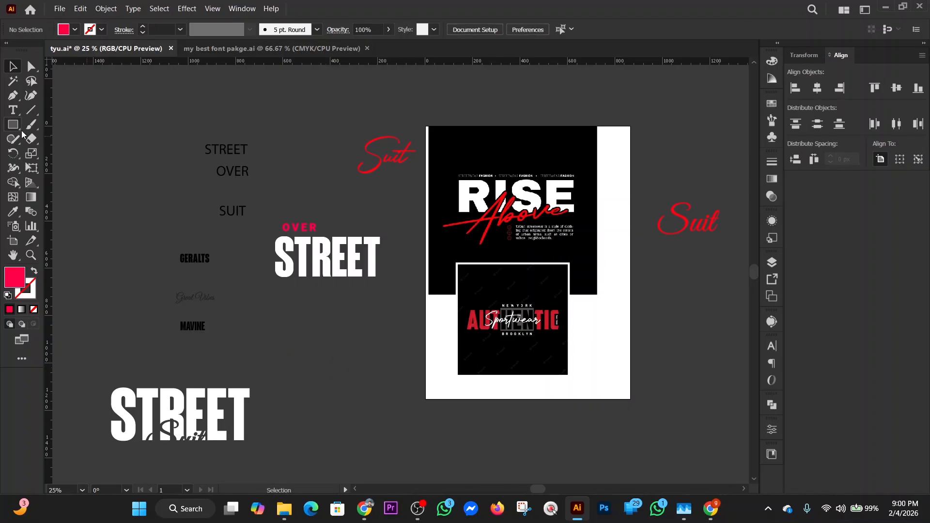
drag(295, 326, 321, 361)
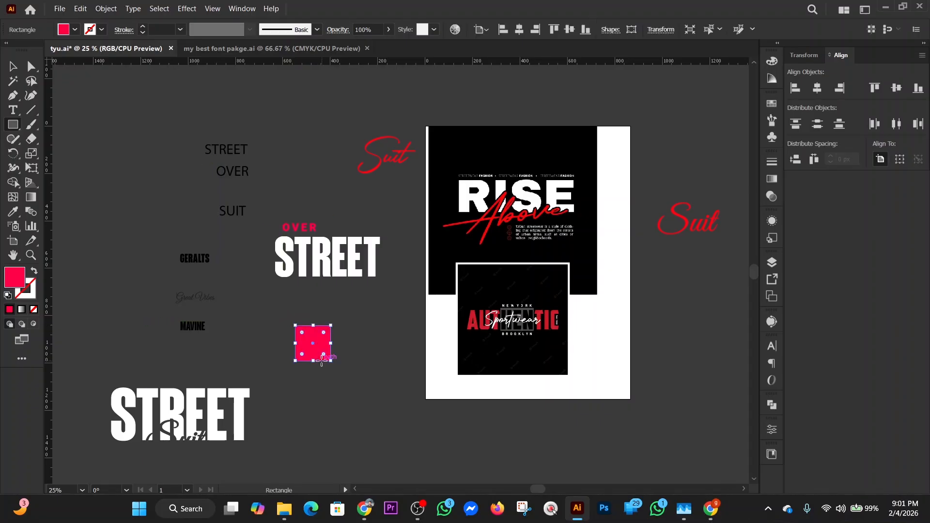
click(13, 66)
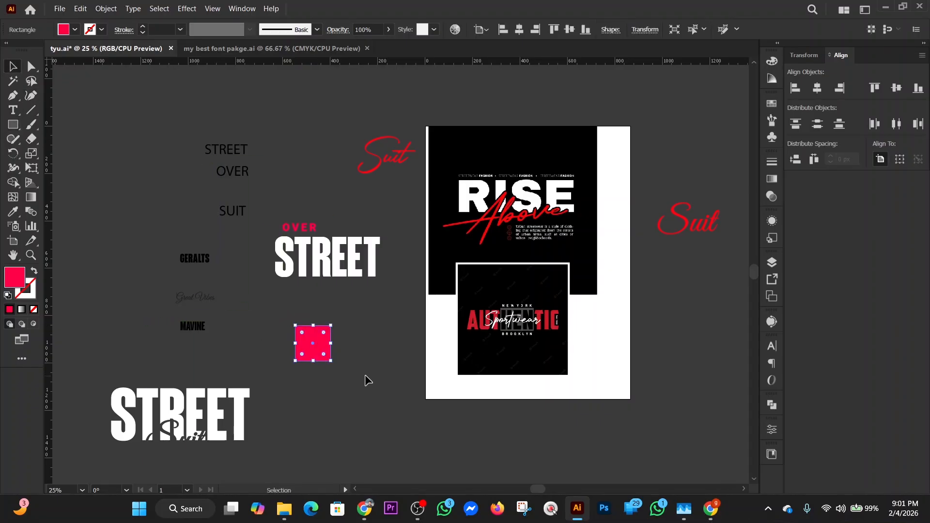
drag(335, 367, 344, 348)
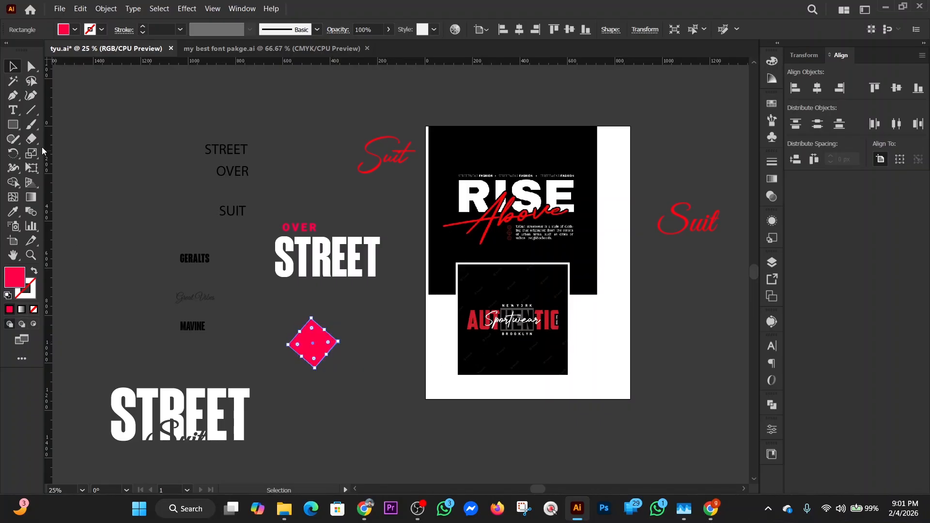
click(372, 414)
Step: Duplicate the diamond slightly to its right and fill the copy with orange-red F92F00
click(317, 356)
drag(317, 352, 328, 353)
double_click(22, 279)
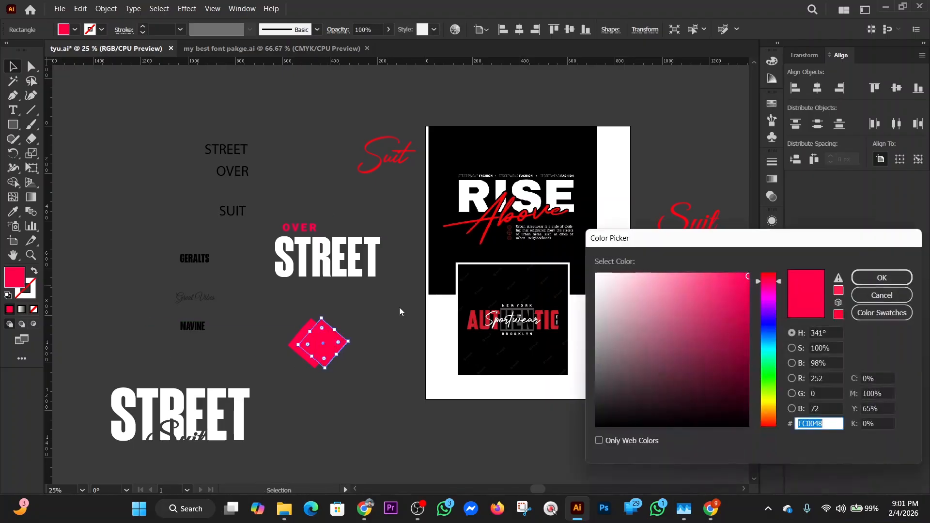
click(774, 422)
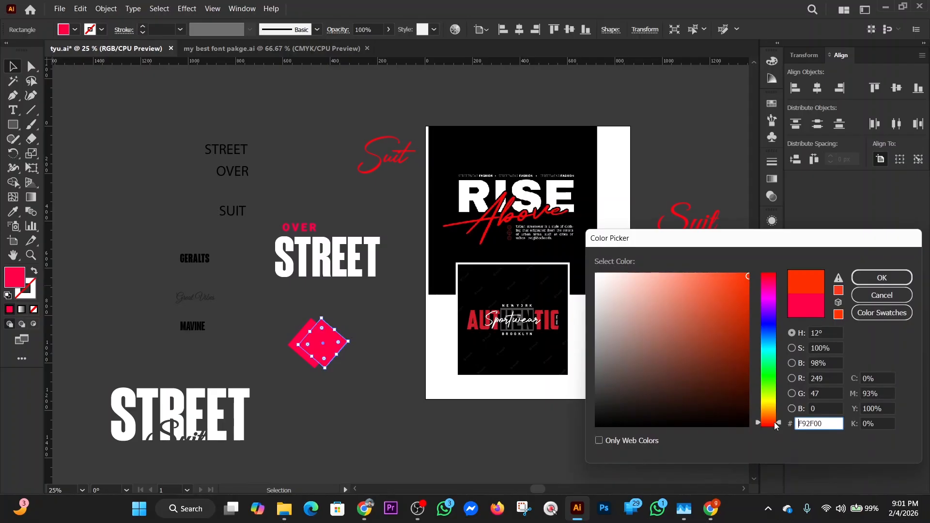
click(883, 274)
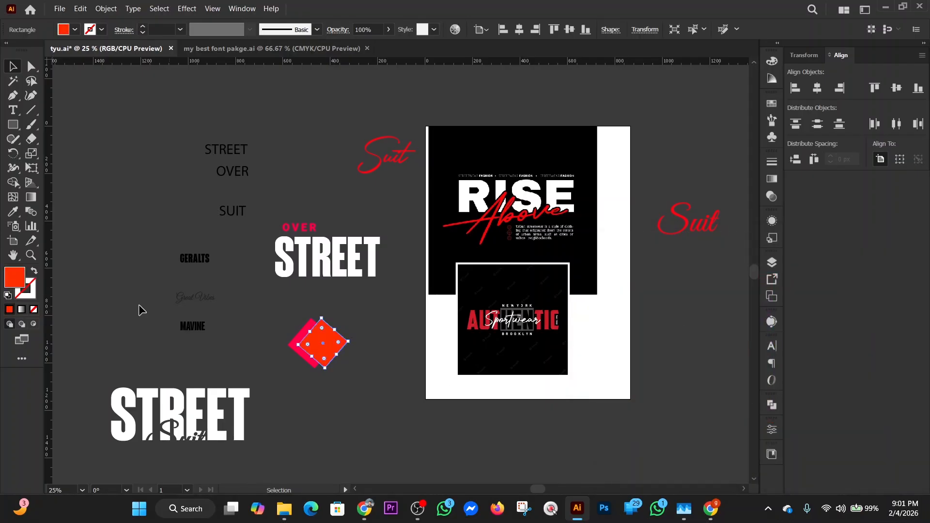
Step: Change the front diamond's fill to near-white F9F3F2
double_click(13, 278)
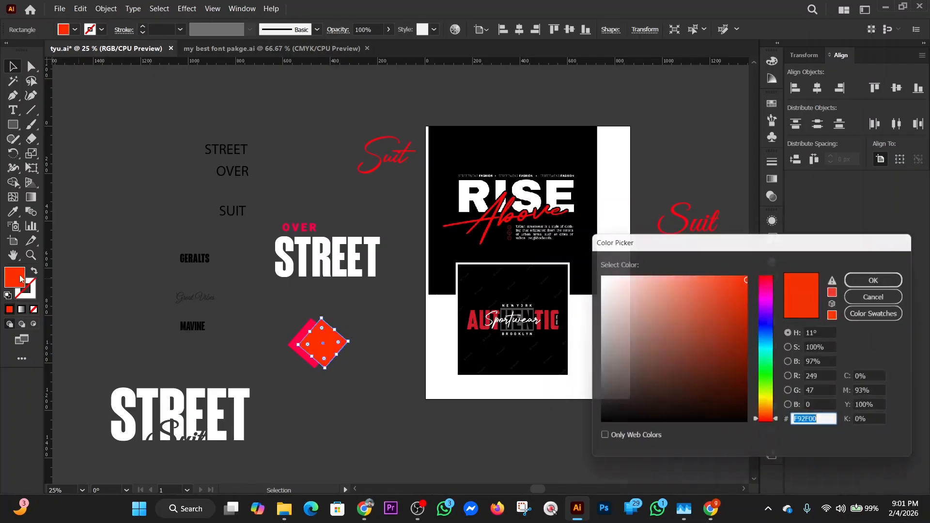
drag(630, 289, 599, 276)
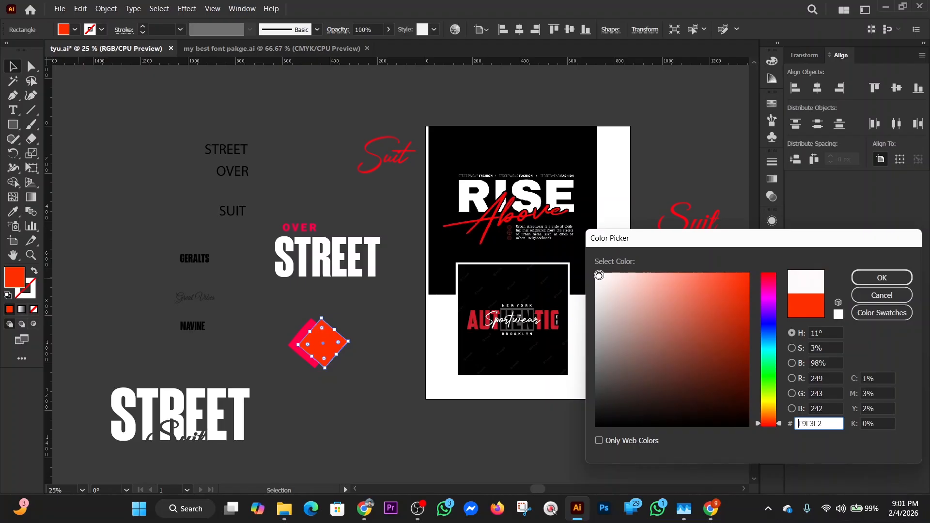
click(882, 277)
click(330, 392)
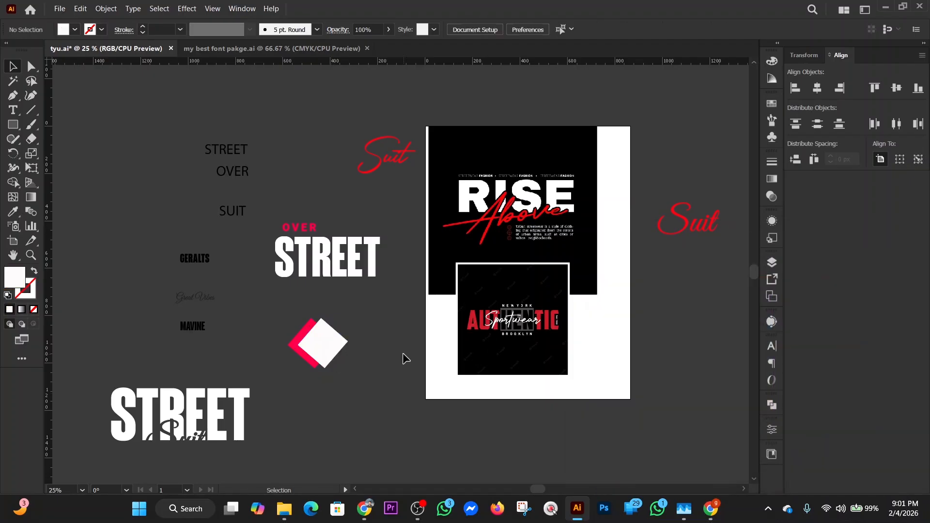
Step: Shift the white diamond over the pink one so that only a narrow pink edge shows on its left
click(324, 343)
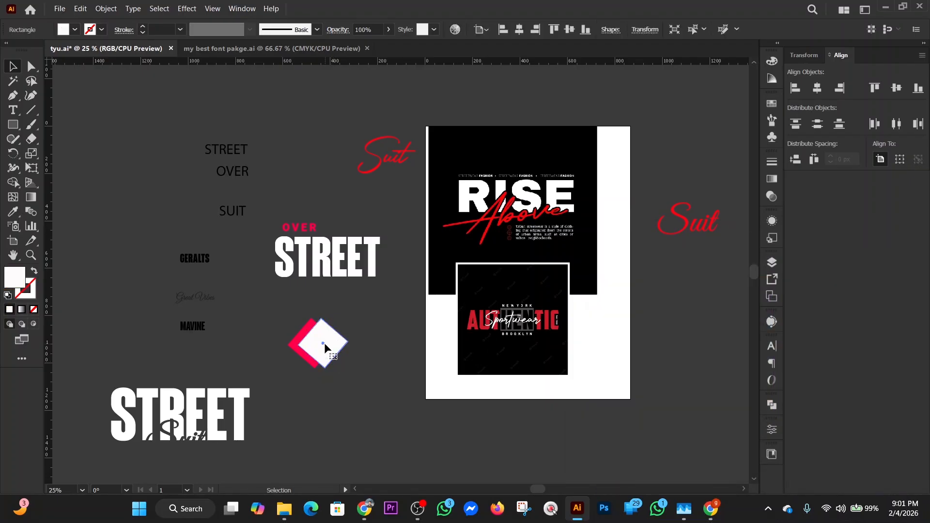
drag(324, 343, 319, 342)
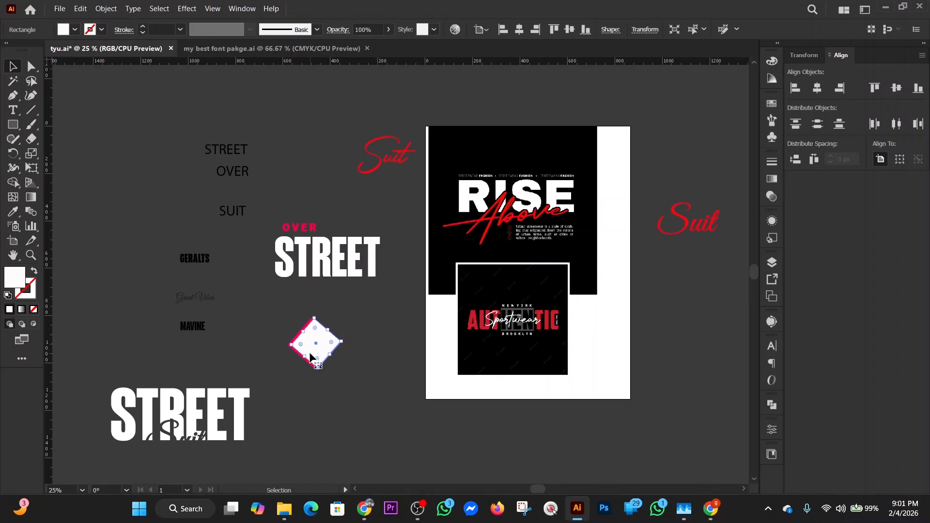
key(Right)
key(Right)
key(Right)
key(Right)
click(306, 371)
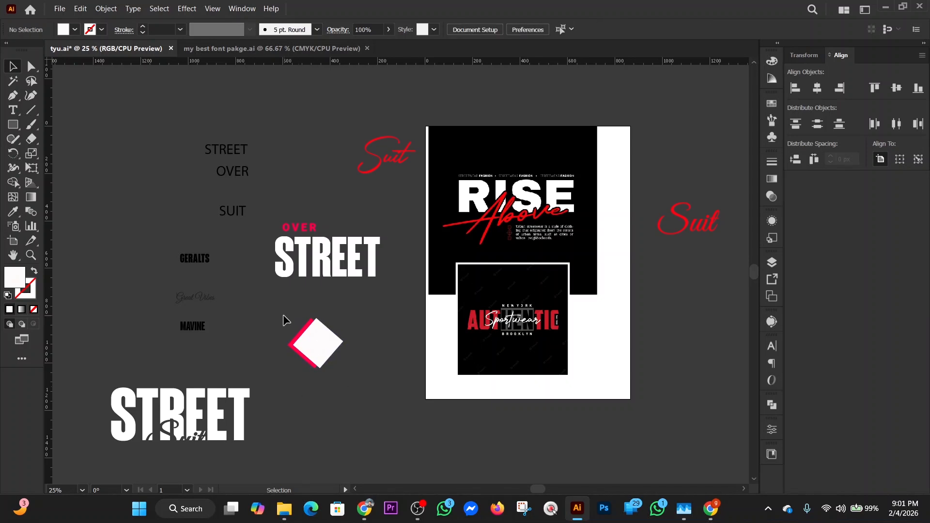
Step: Remove the white diamond area from both shapes with the Shape Builder, keeping only the thin pink chevron
click(339, 359)
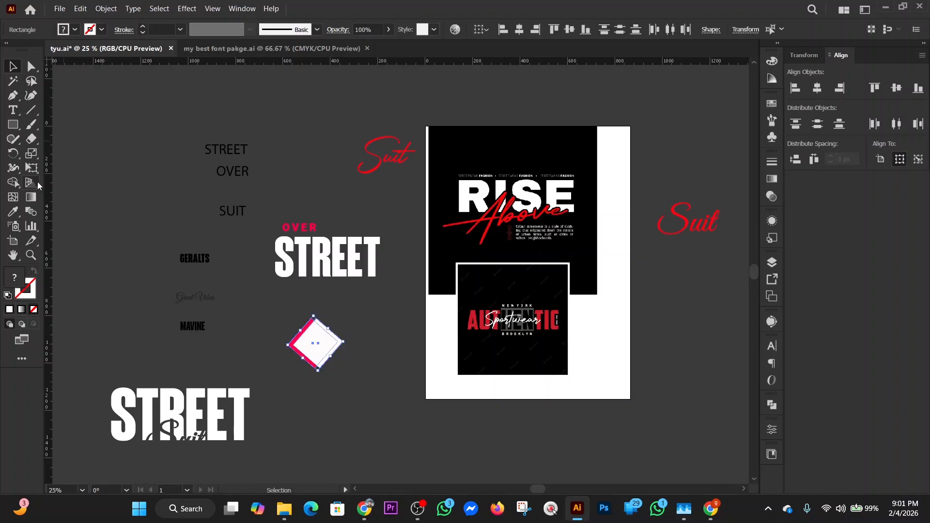
click(13, 181)
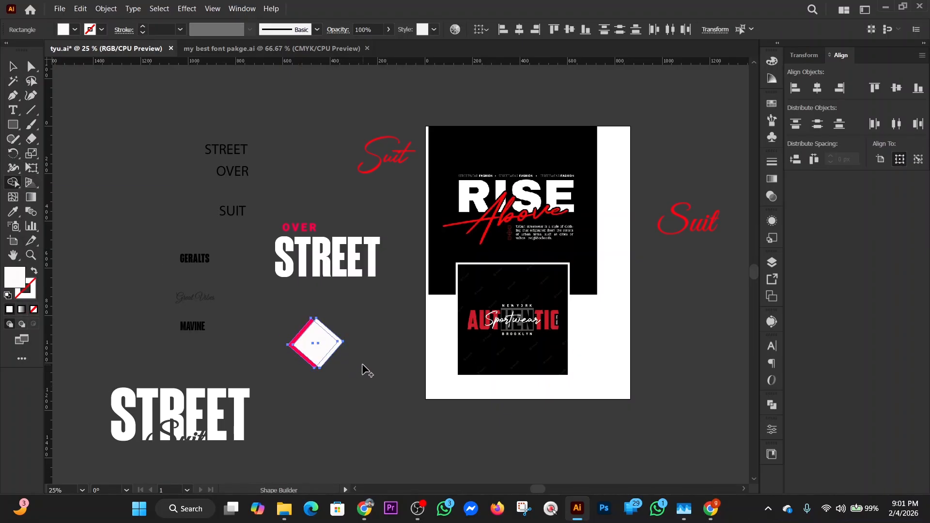
alt+click(310, 347)
click(13, 67)
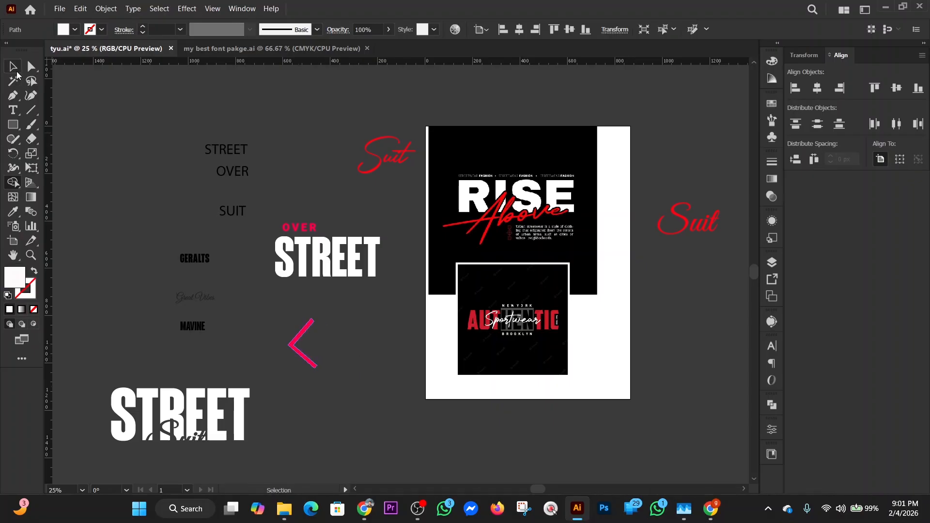
Step: Scale the pink chevron down to a fraction of its size
click(300, 332)
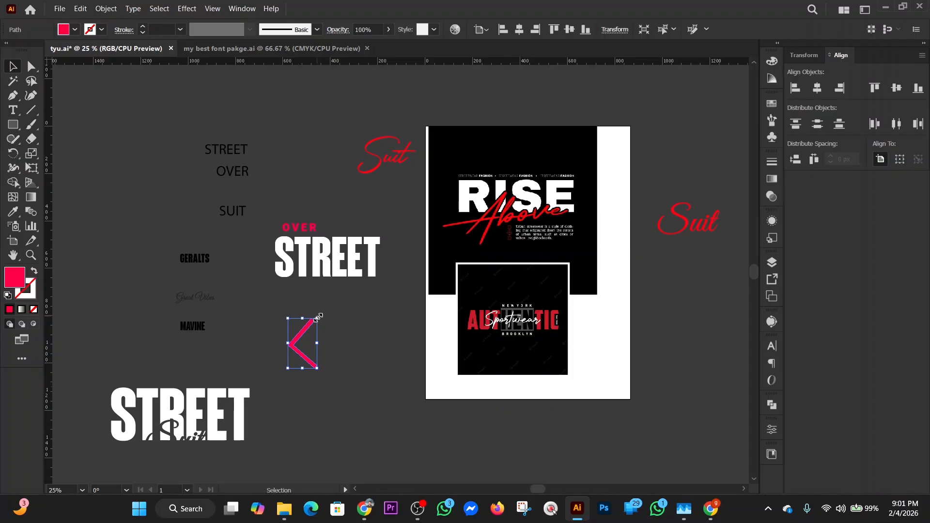
drag(318, 317, 309, 333)
click(338, 344)
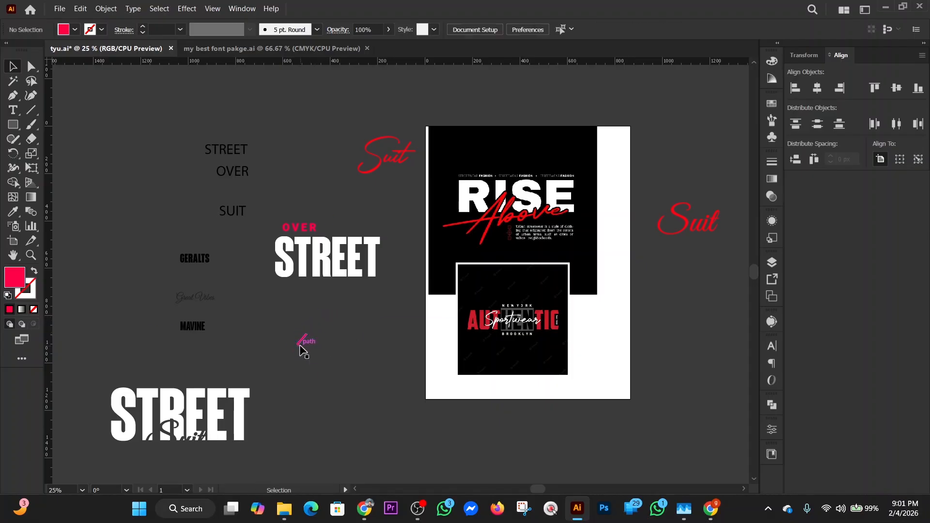
Step: Place the small chevron just after the pink OVER text, pointing to the right, and fine-tune its size and position
drag(300, 344, 293, 262)
click(379, 212)
click(337, 225)
drag(338, 218, 337, 219)
click(360, 217)
click(334, 227)
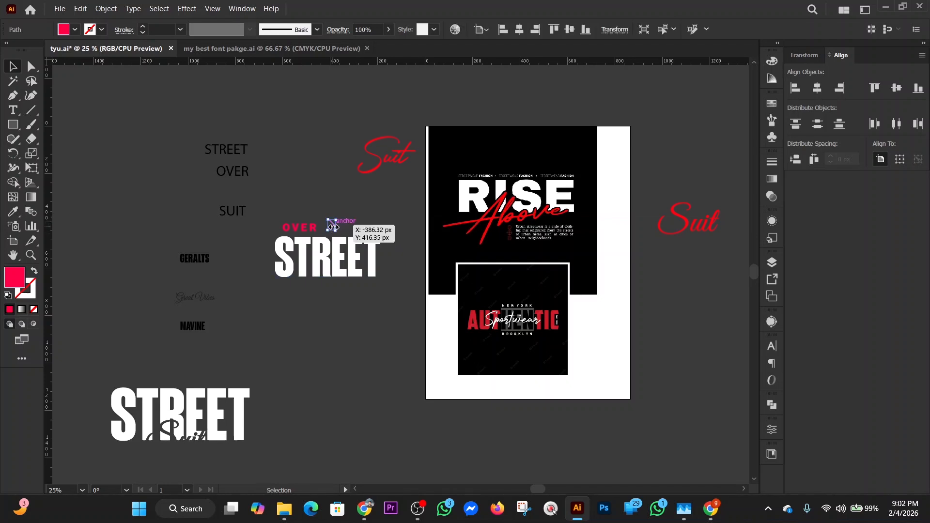
click(364, 229)
click(333, 227)
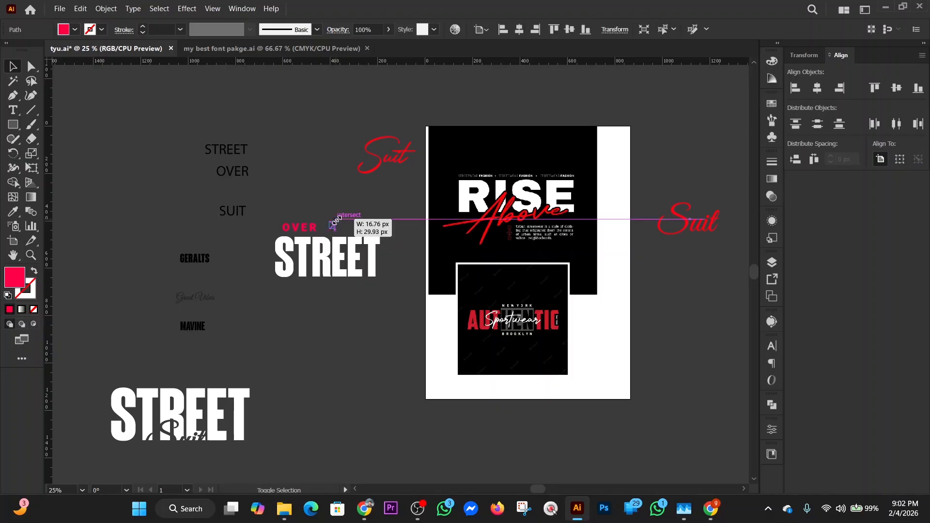
click(355, 217)
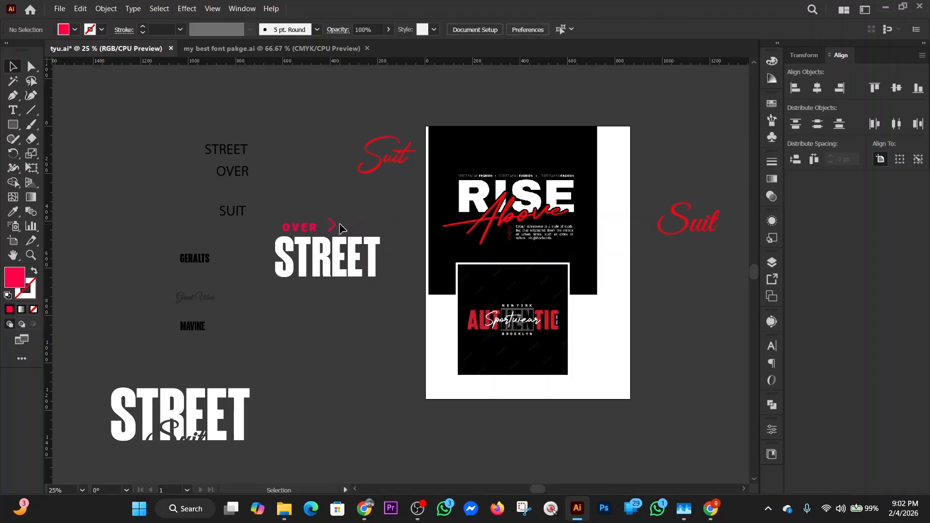
Step: Delete the small chevron beside the pink OVER text
click(335, 227)
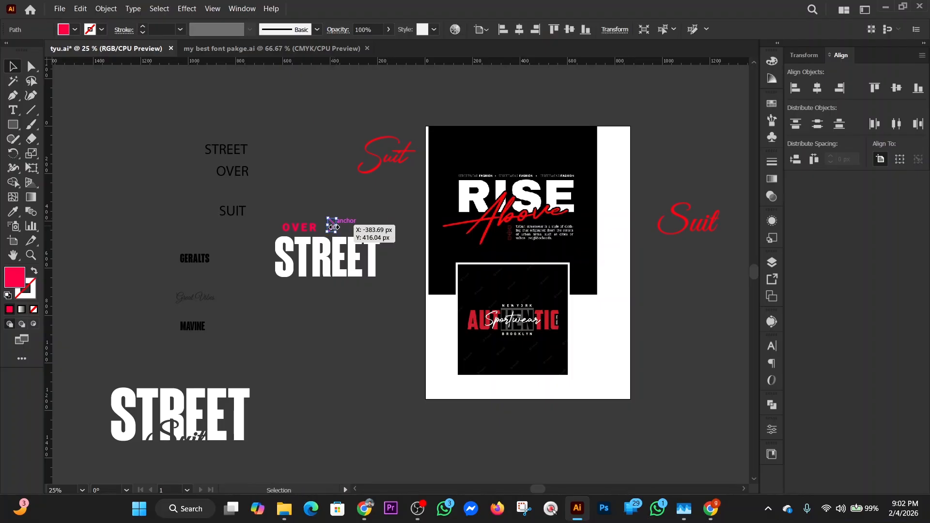
click(395, 220)
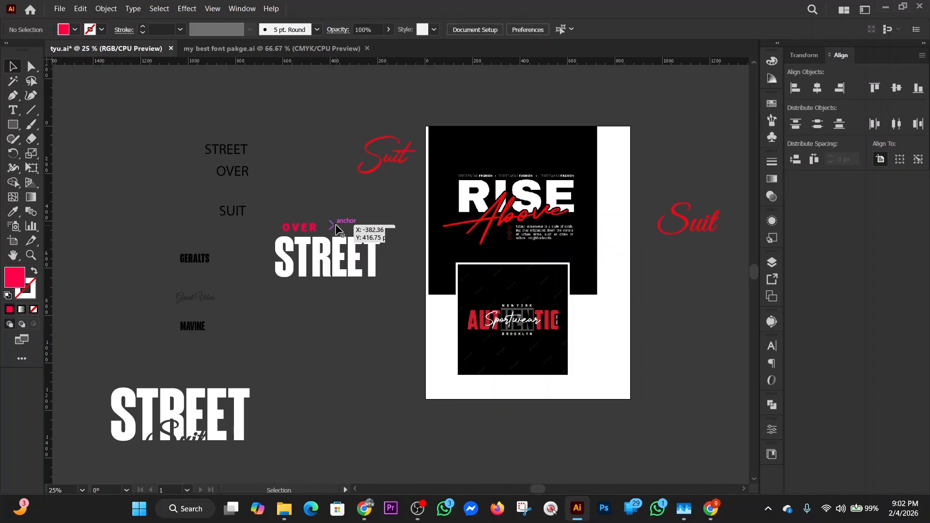
click(332, 226)
click(376, 224)
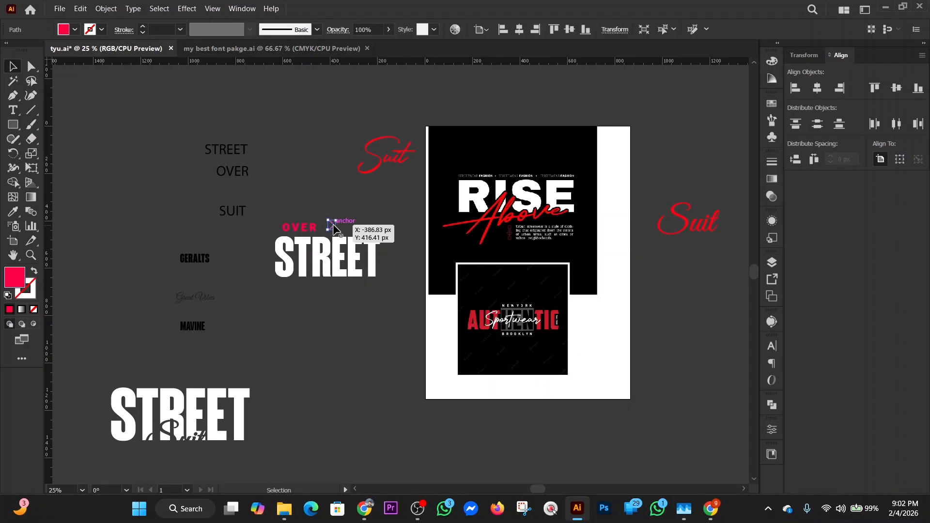
Step: Draw a new square below the white STREET, rotate it into a diamond, and add an overlapping copy slightly to its right
click(13, 125)
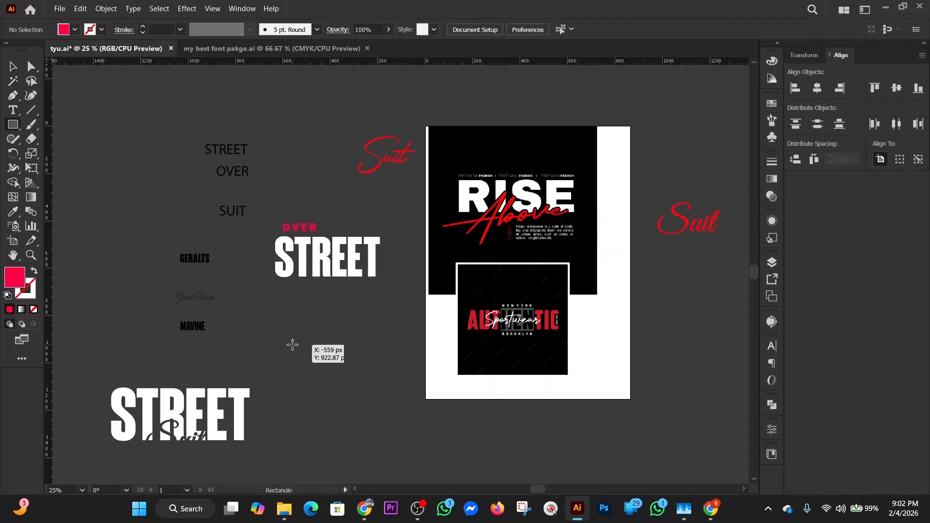
drag(292, 345, 313, 365)
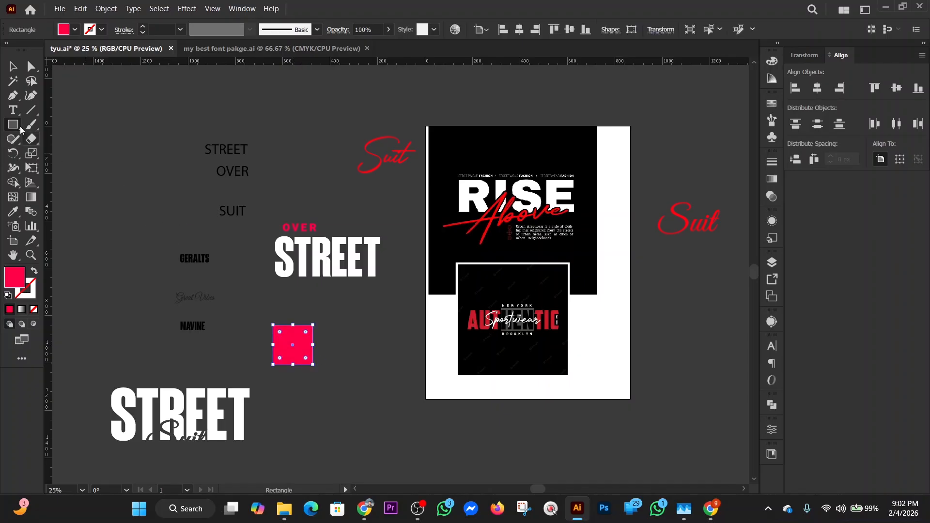
click(13, 66)
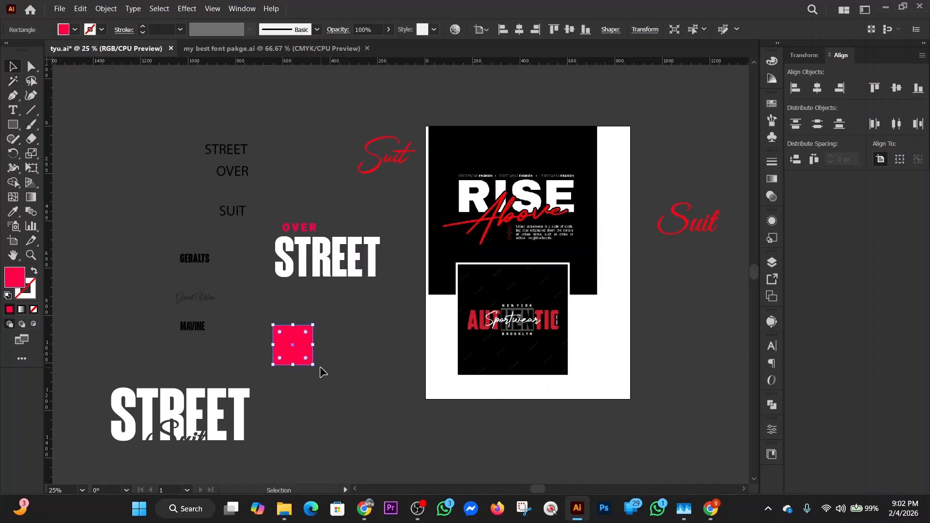
drag(318, 369, 310, 349)
click(367, 351)
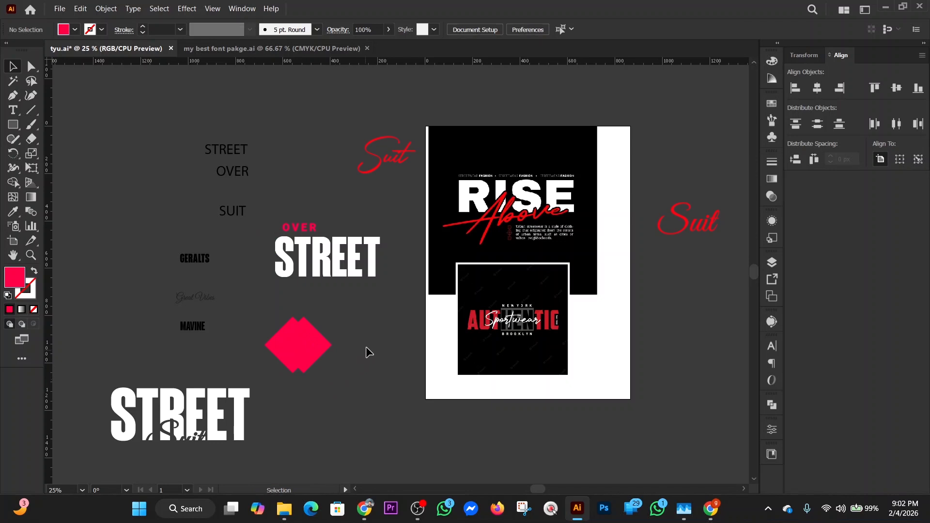
click(272, 341)
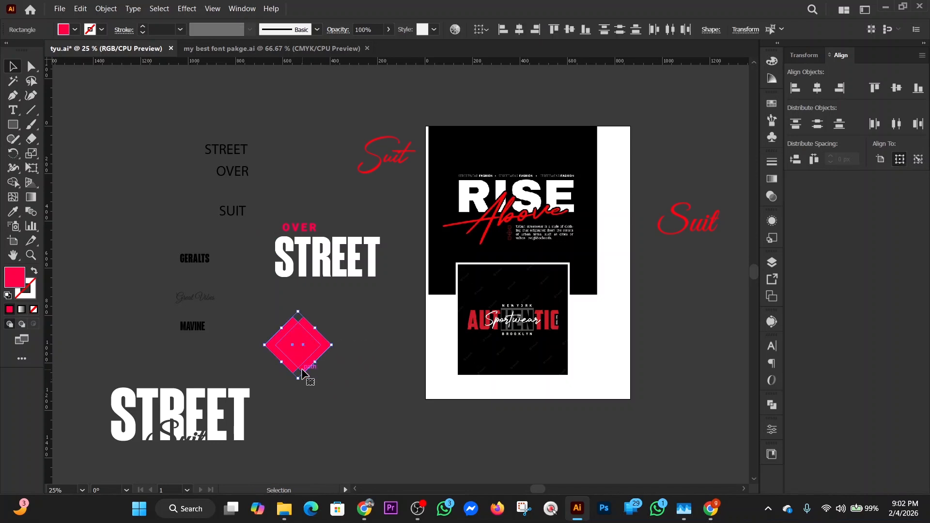
Step: Subtract the right diamond and the overlap with Shape Builder, keeping only a left-pointing pink chevron
click(13, 182)
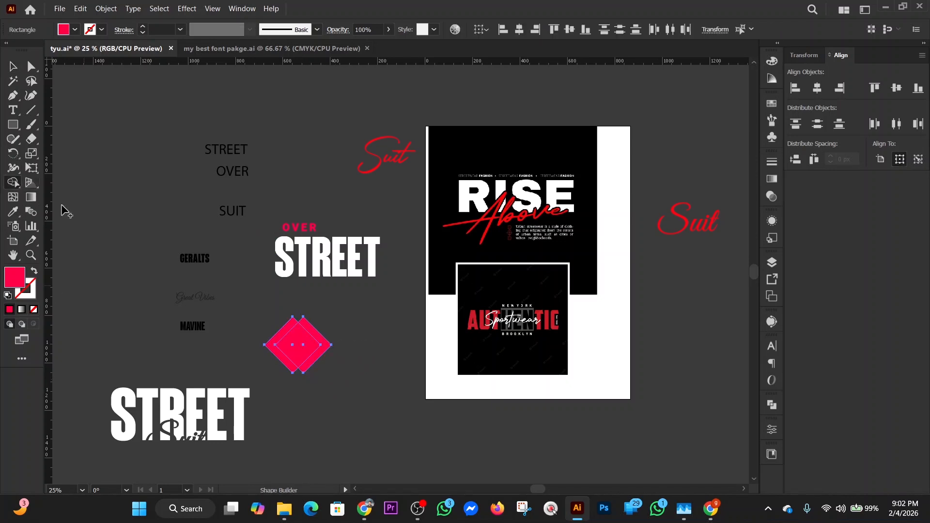
drag(363, 347, 302, 352)
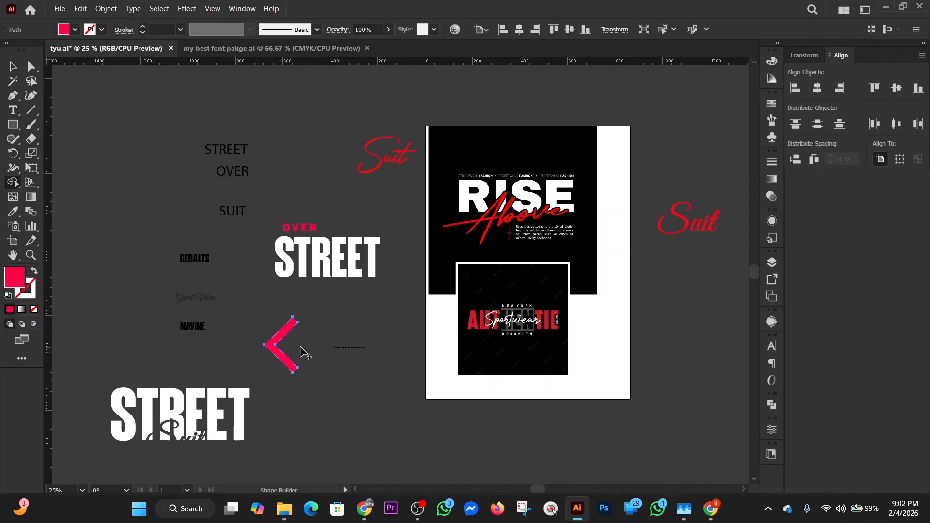
click(11, 67)
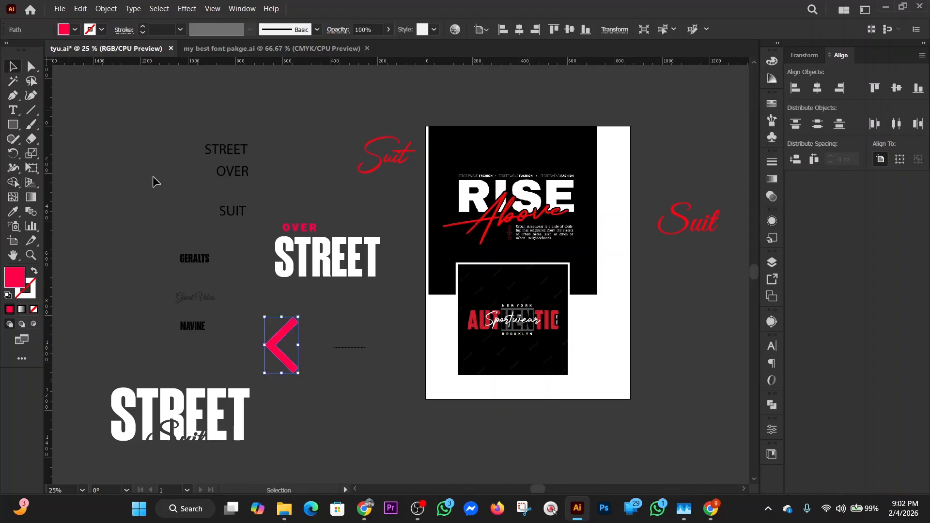
Step: Scale the pink left-pointing chevron down to a fraction of its size
drag(299, 316, 287, 325)
click(306, 332)
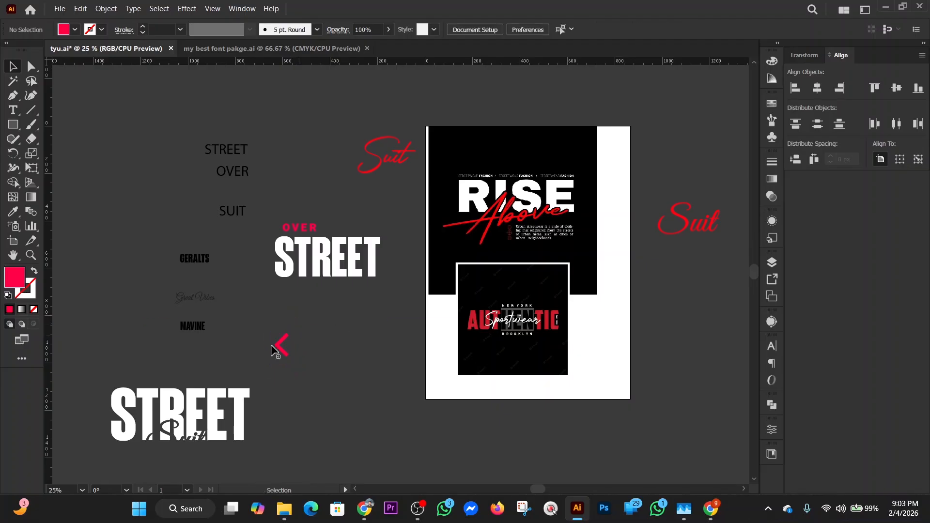
click(283, 349)
drag(288, 337, 287, 338)
click(317, 343)
click(283, 345)
Step: Move the small chevron above the white STREET, rotate it to point right, and place it above the final T
drag(287, 338, 336, 219)
click(290, 333)
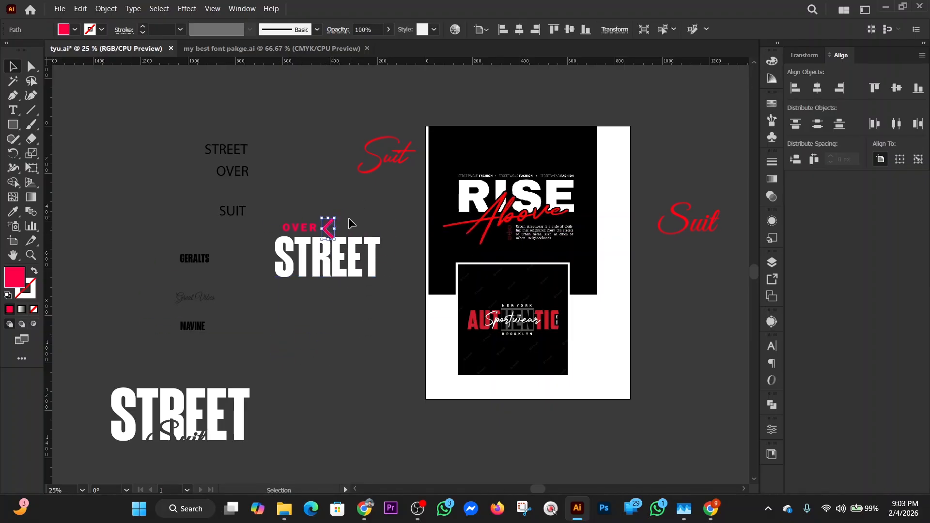
drag(340, 213, 384, 225)
click(391, 203)
click(394, 216)
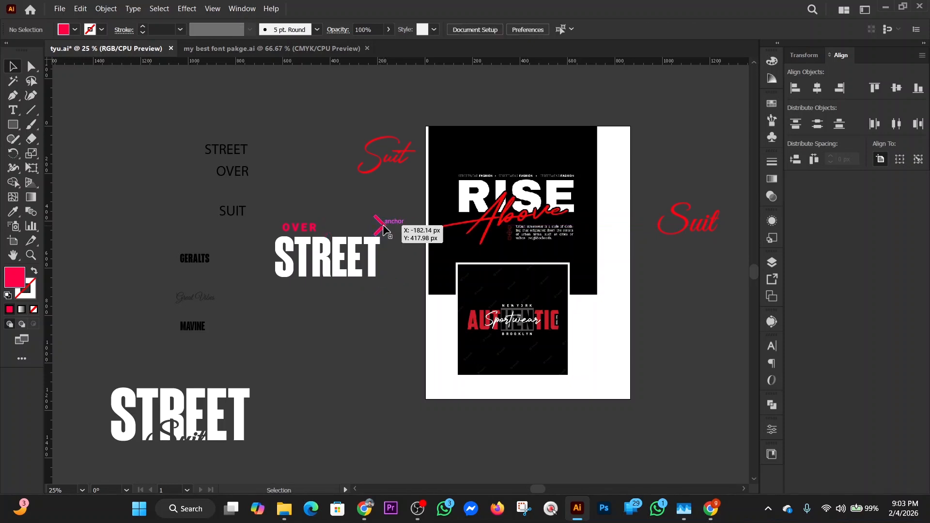
Step: Enlarge the pink OVER text slightly so its left edge lines up with the white STREET below it
click(302, 230)
mouse_move(326, 222)
mouse_down()
mouse_move(324, 214)
mouse_move(311, 228)
mouse_up()
click(323, 213)
click(325, 204)
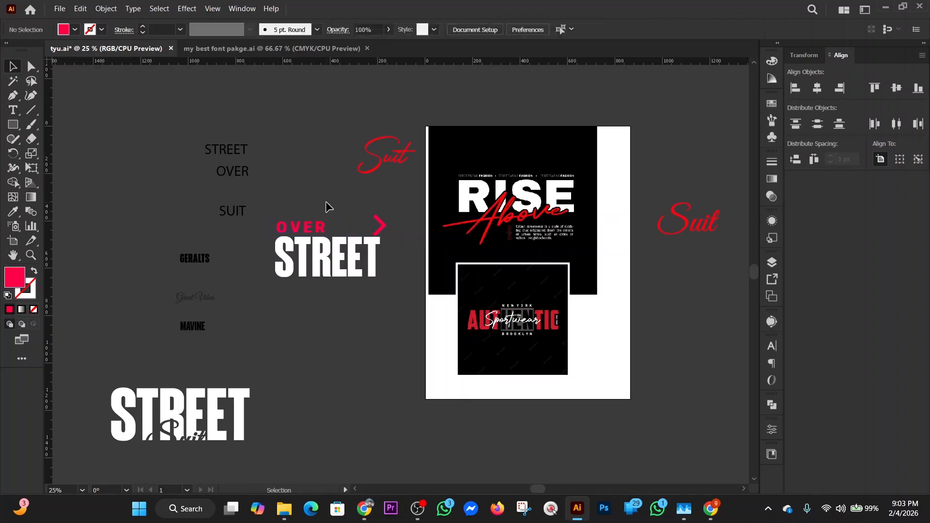
Step: Shrink the right-pointing chevron to roughly the height of OVER, keeping it above the end of STREET
click(381, 224)
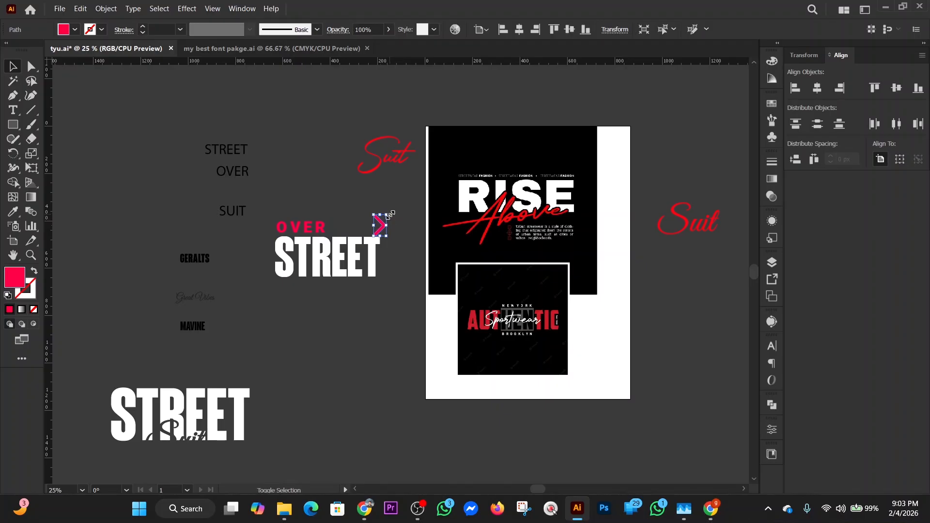
drag(387, 213, 382, 225)
click(394, 213)
drag(386, 227, 383, 226)
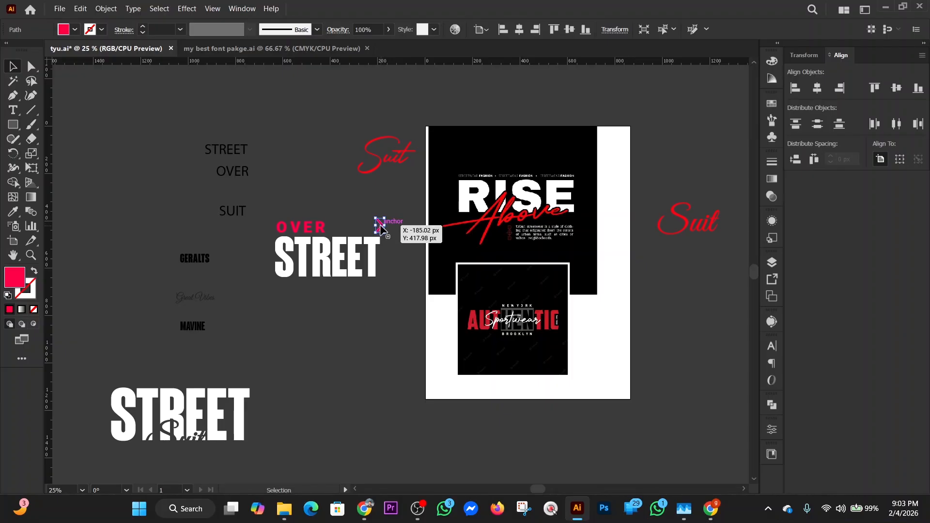
Step: Copy the chevron about 49 px to the left and repeat the copy to form a row of five chevrons reaching OVER
drag(381, 229, 372, 229)
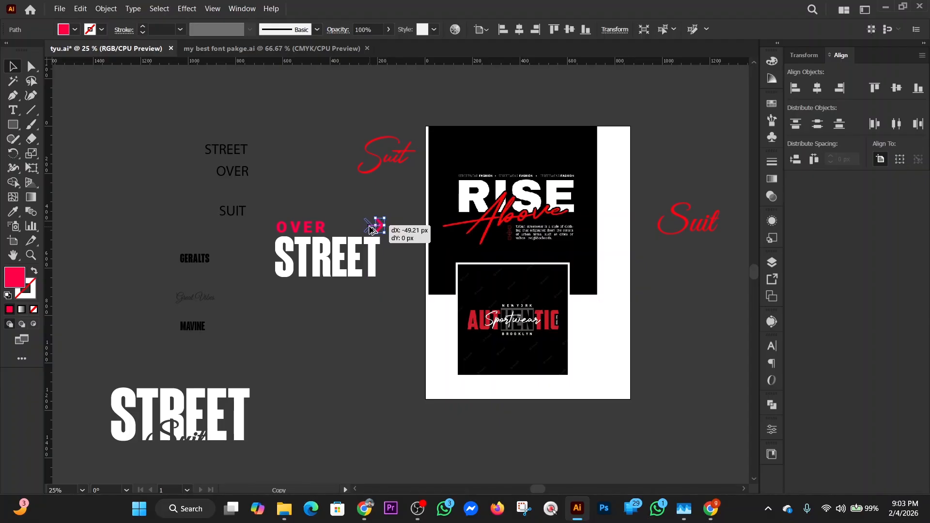
drag(371, 229, 372, 229)
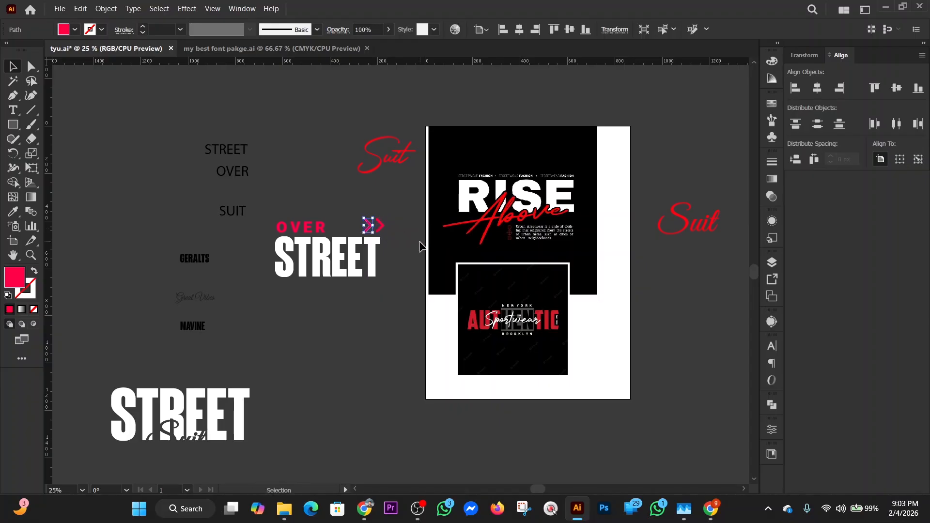
key(a)
key(ctrl+d)
key(ctrl+d)
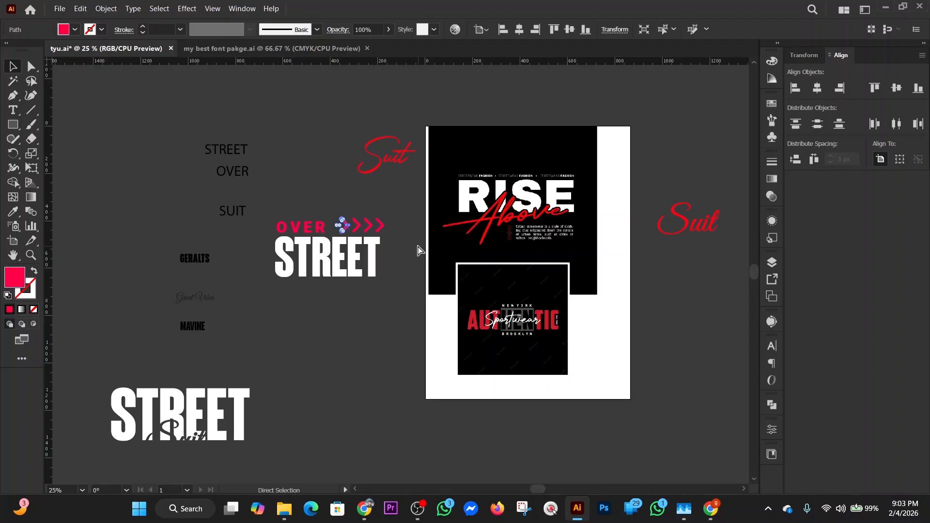
key(ctrl+d)
key(ctrl+d)
key(v)
click(349, 193)
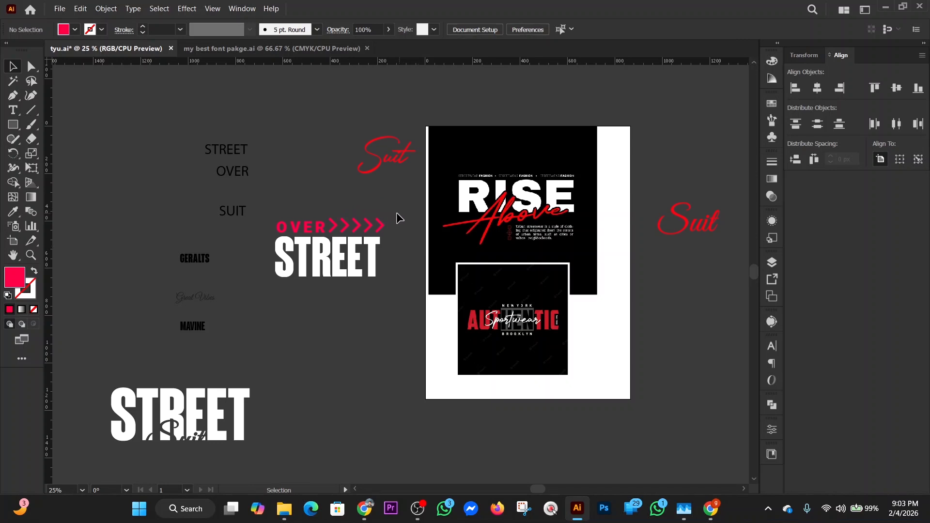
Step: Recolor the three chevrons nearest OVER white by sampling the white background with the Eyedropper
click(380, 226)
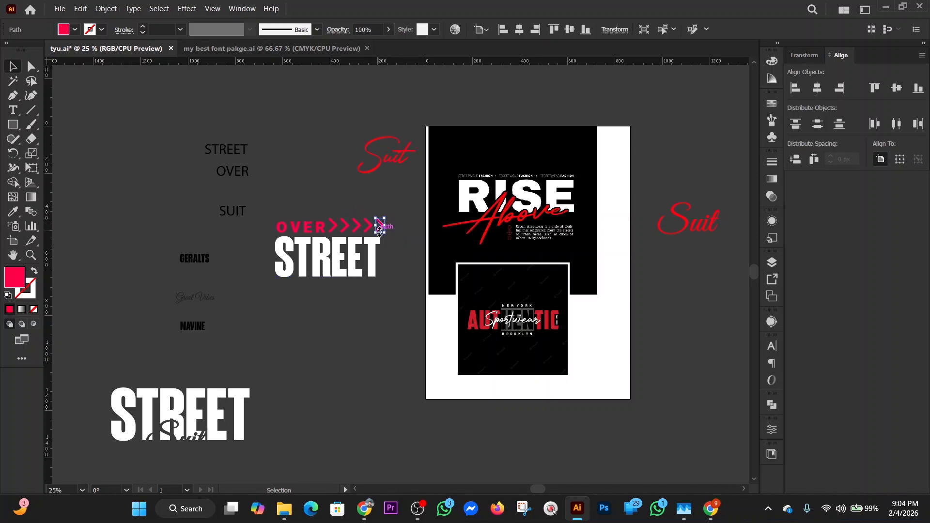
click(388, 208)
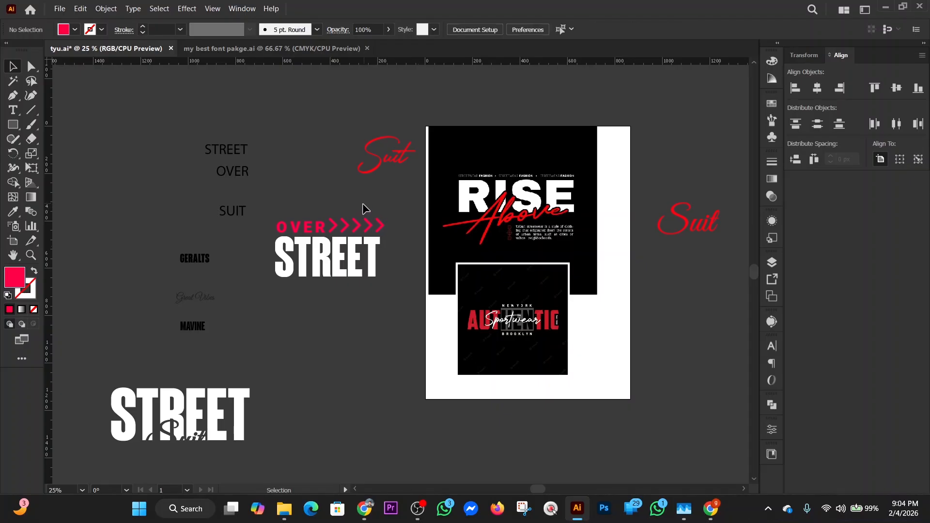
drag(325, 205, 359, 227)
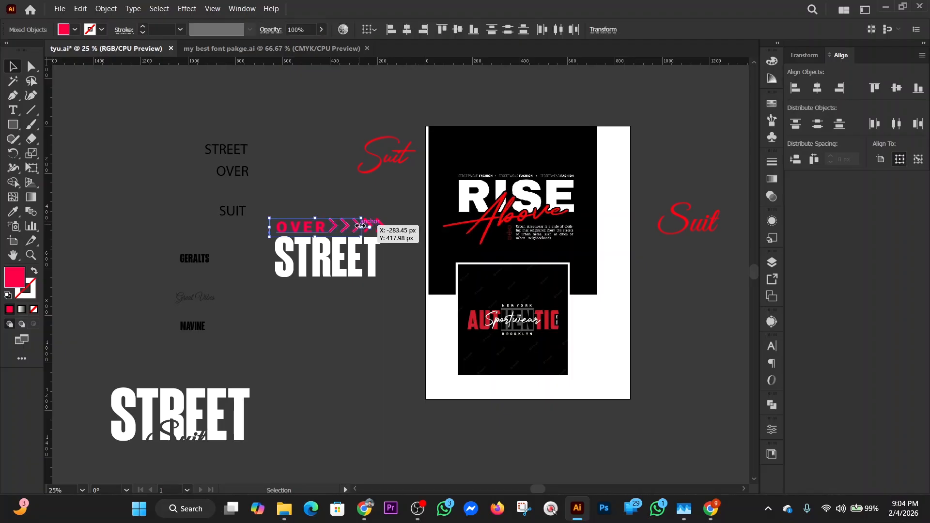
click(328, 321)
click(335, 226)
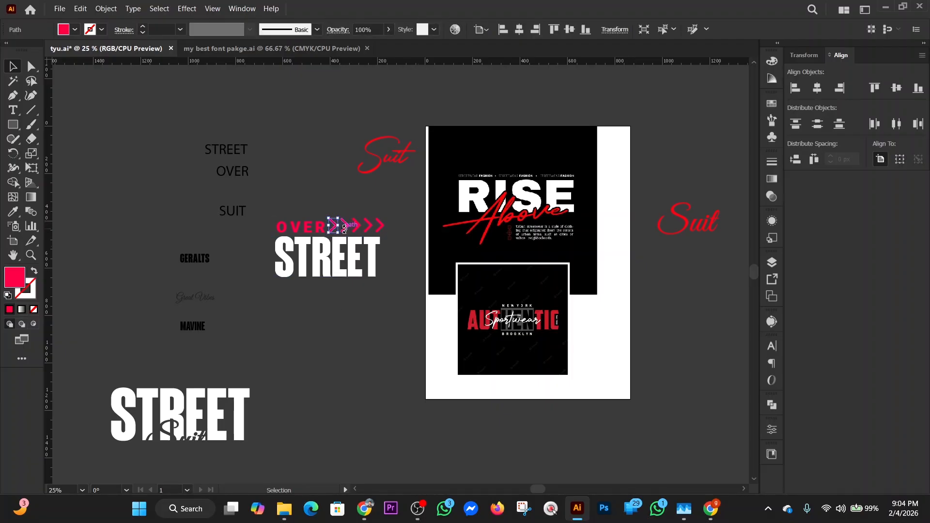
shift+click(361, 228)
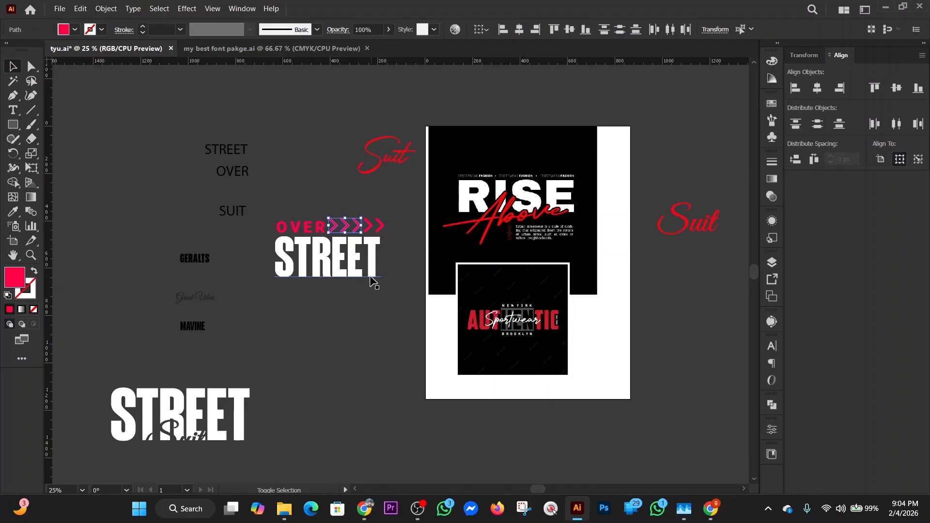
key(i)
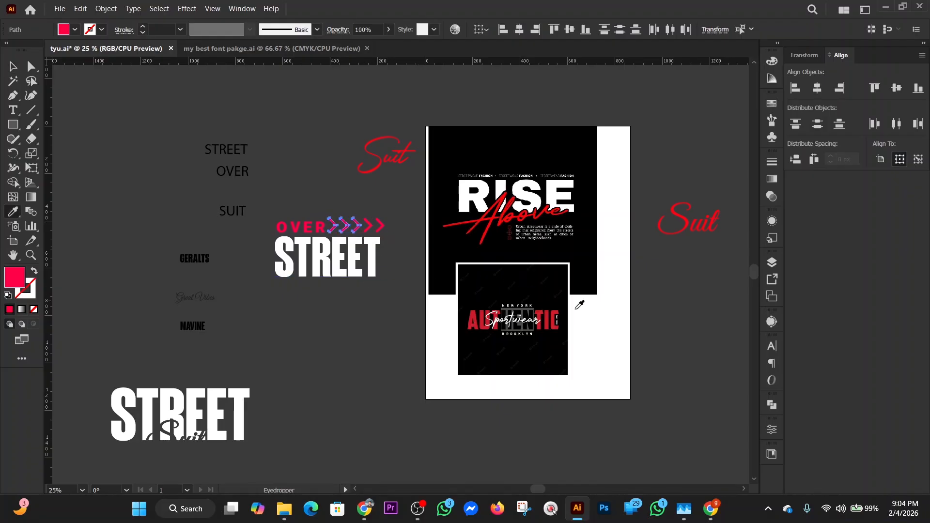
click(594, 316)
click(12, 66)
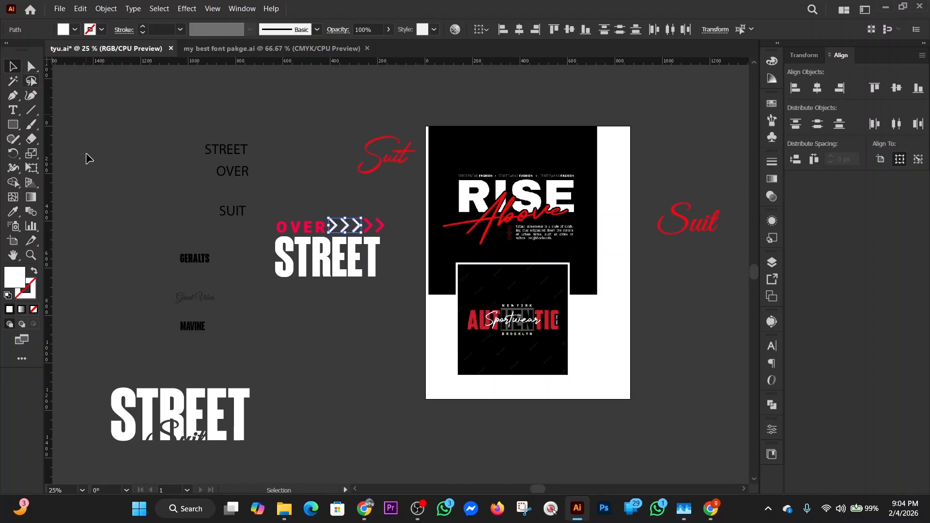
click(292, 327)
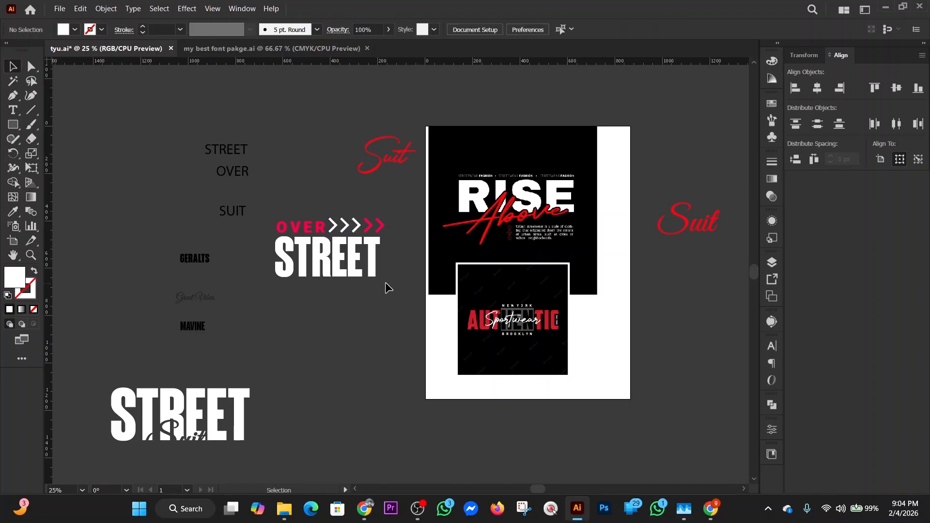
Step: Place a copy of the black SUIT text just below the white STREET
click(238, 216)
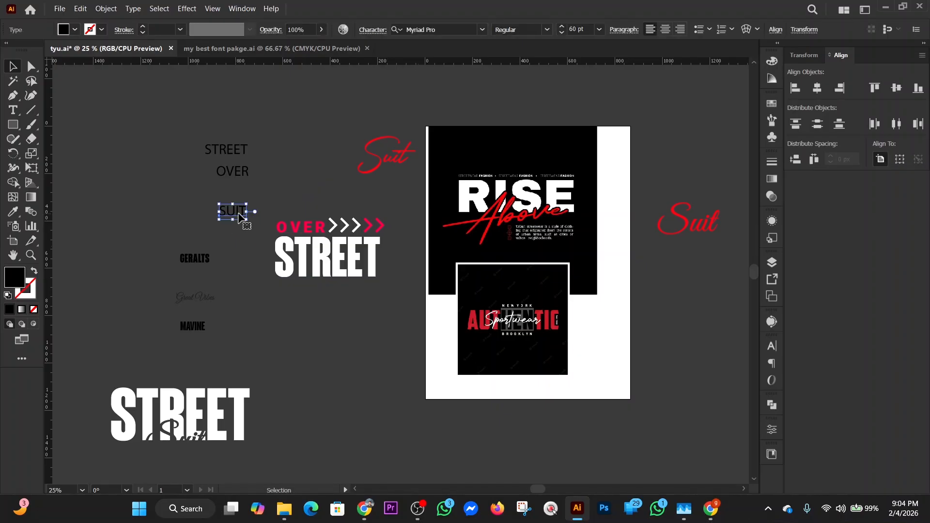
drag(240, 216, 318, 308)
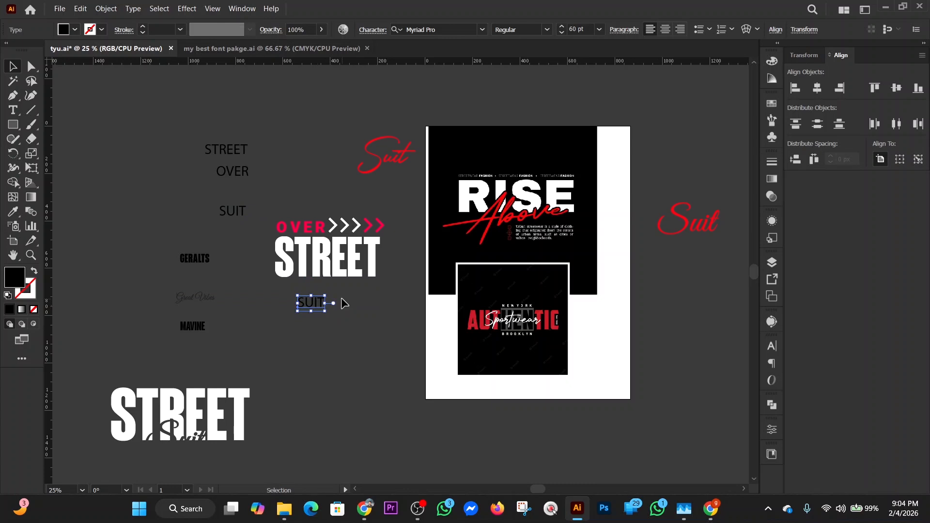
click(444, 31)
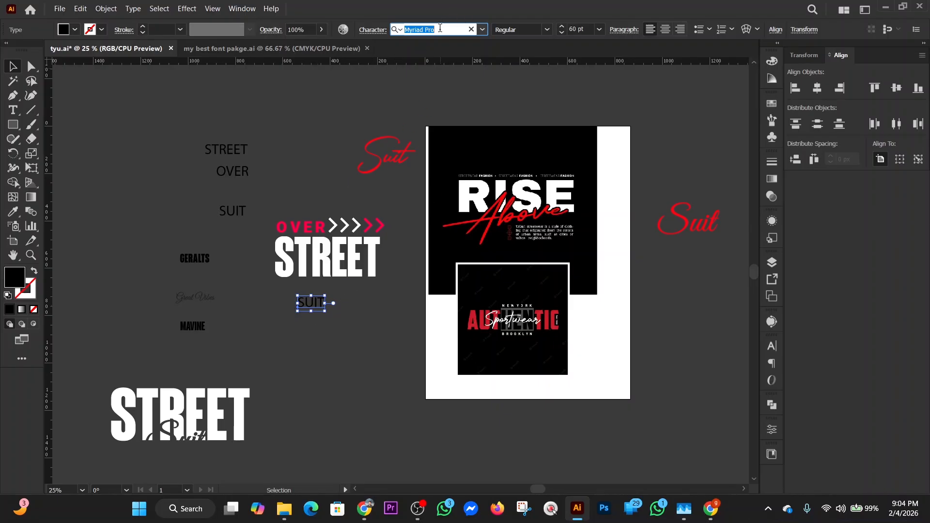
Step: Copy the font name of the Tempting sample in my best font pakge.ai and return to tyu.ai
click(293, 47)
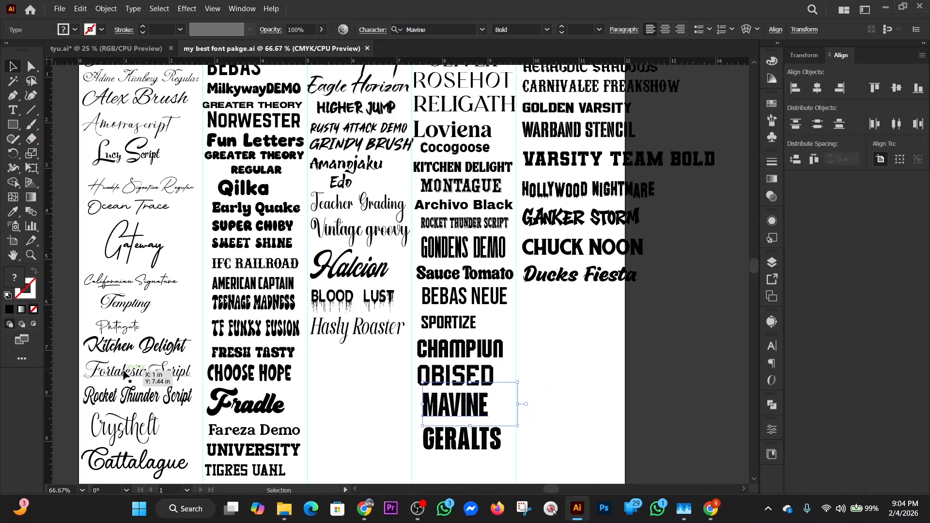
click(130, 303)
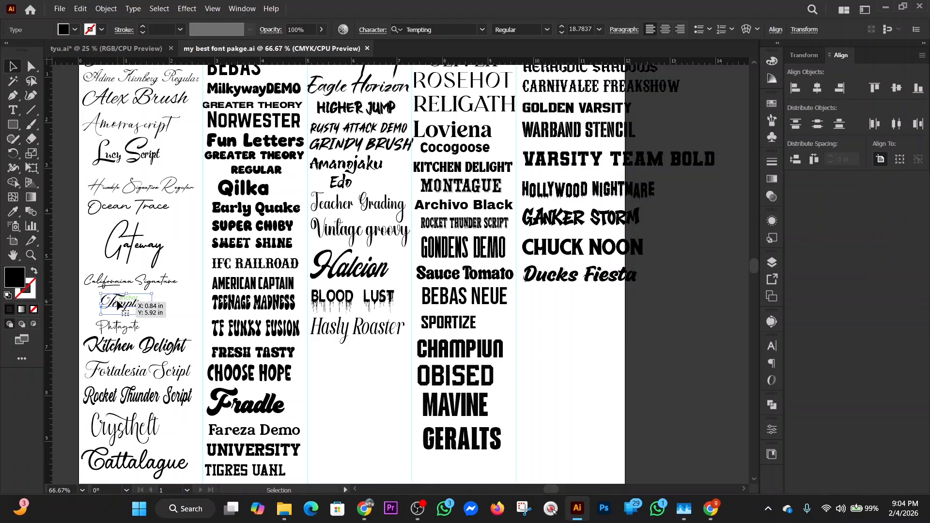
click(445, 29)
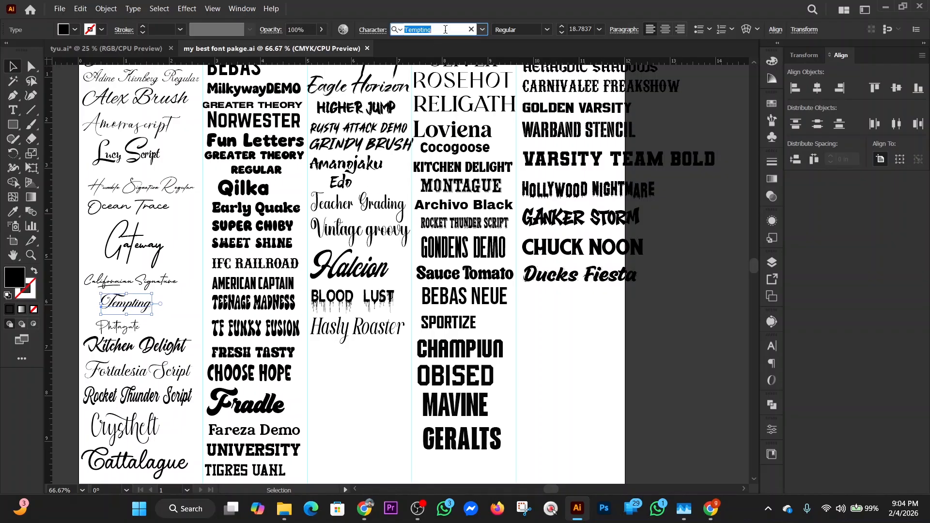
click(162, 49)
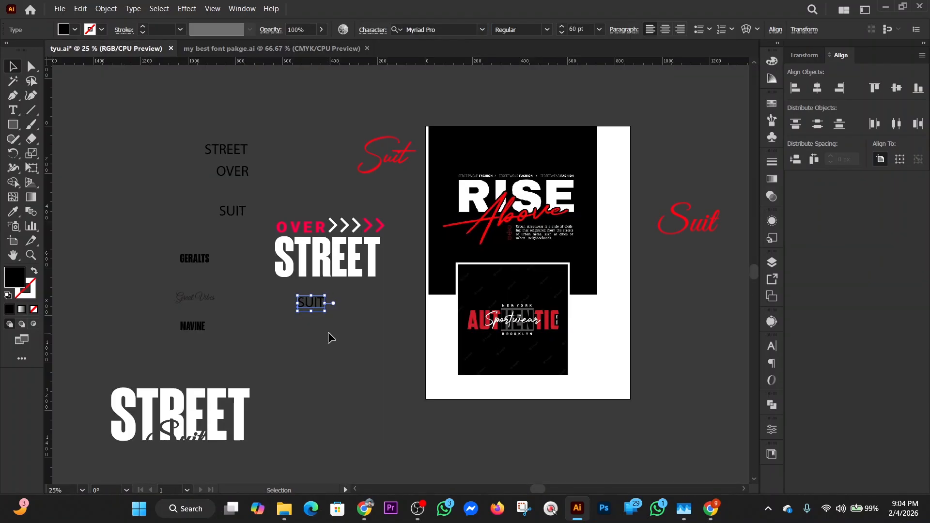
Step: Set the font of the SUIT copy below STREET to Tempting
click(329, 338)
click(320, 305)
click(435, 28)
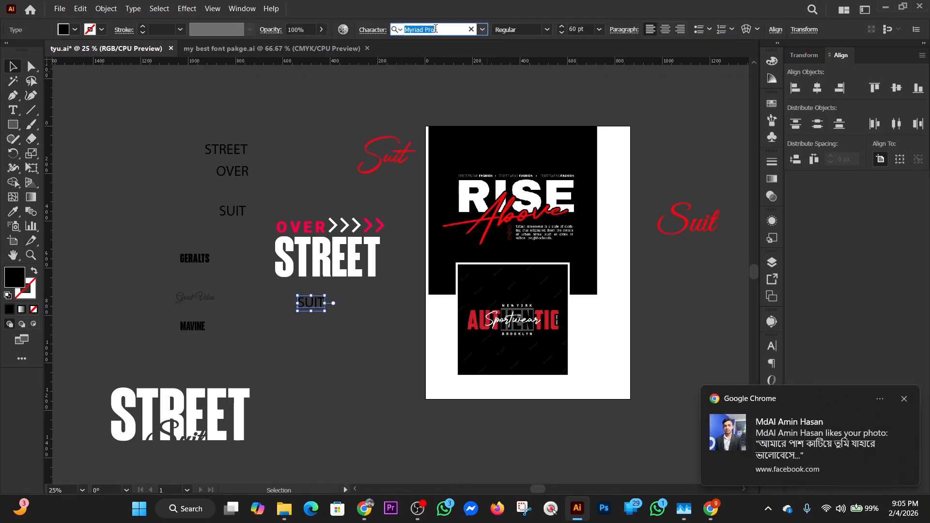
text(Tempting)
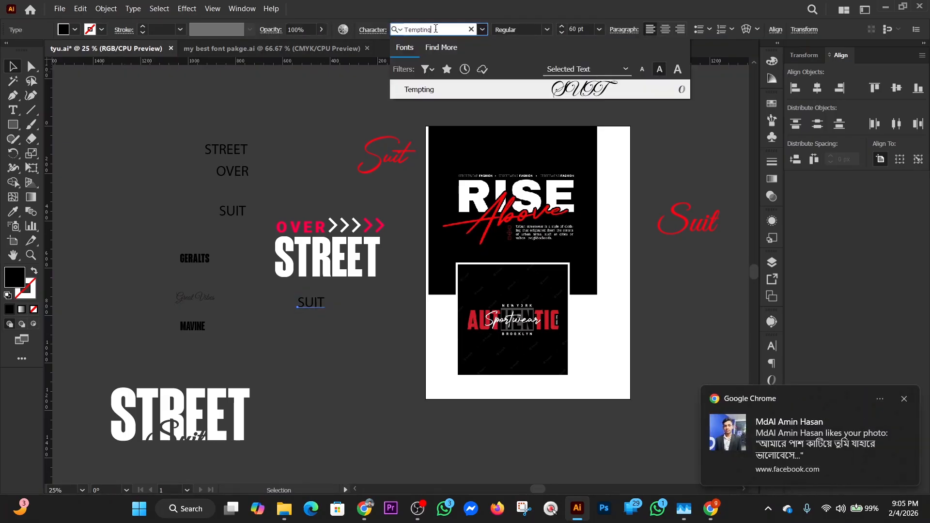
click(450, 93)
Step: Change the case of the SUIT text below STREET to Title Case and keep it selected
click(132, 8)
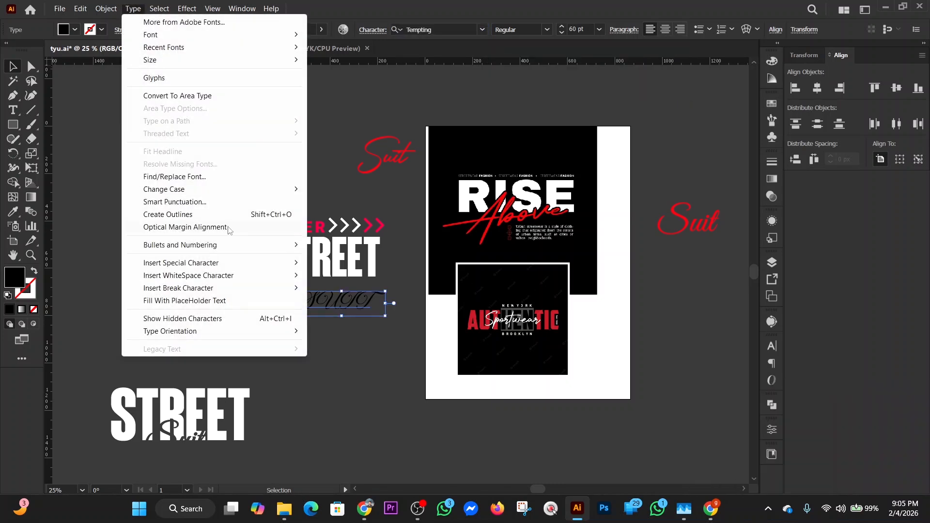
mouse_move(269, 191)
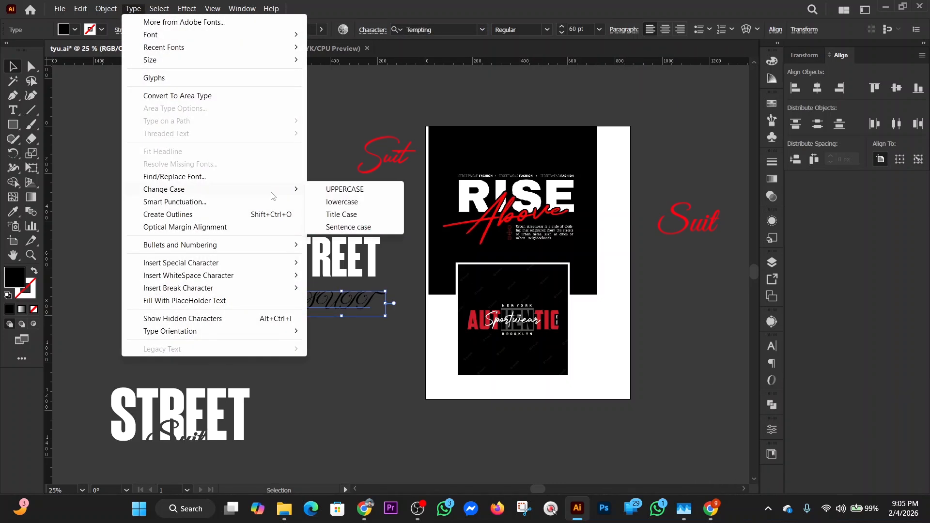
click(356, 218)
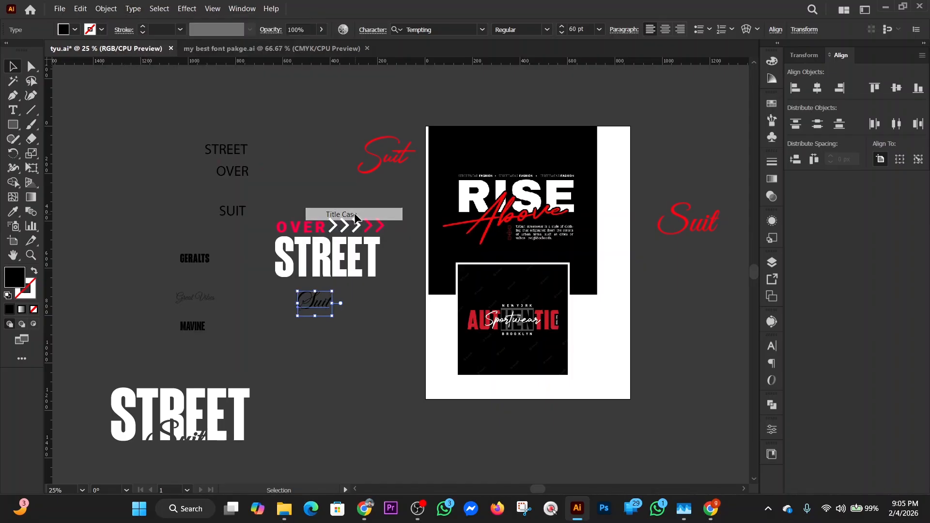
click(325, 332)
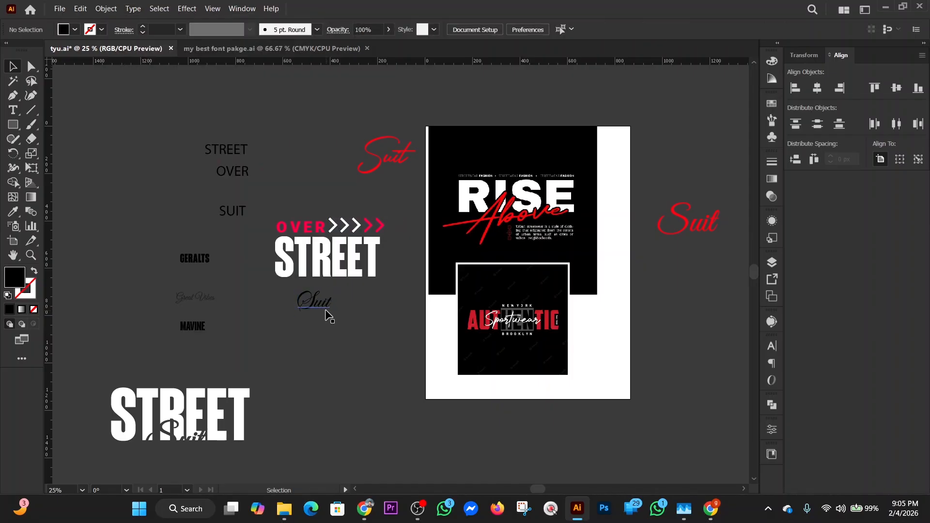
click(326, 309)
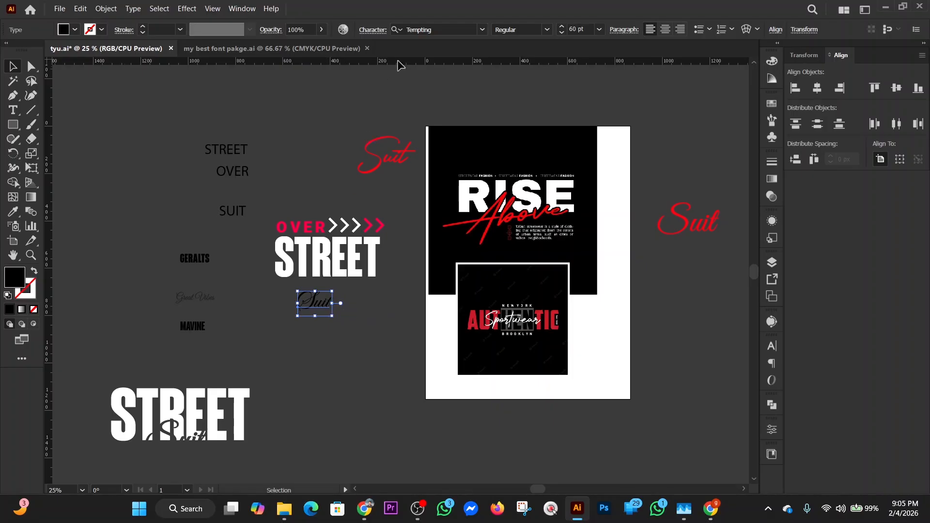
Step: Set the font of the black Suit text below STREET to Great Vibes
click(447, 30)
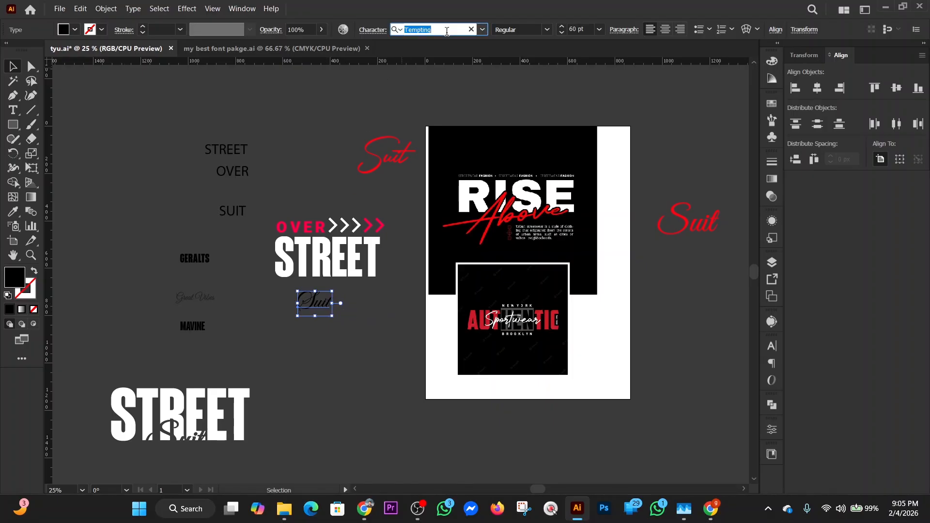
text(gre)
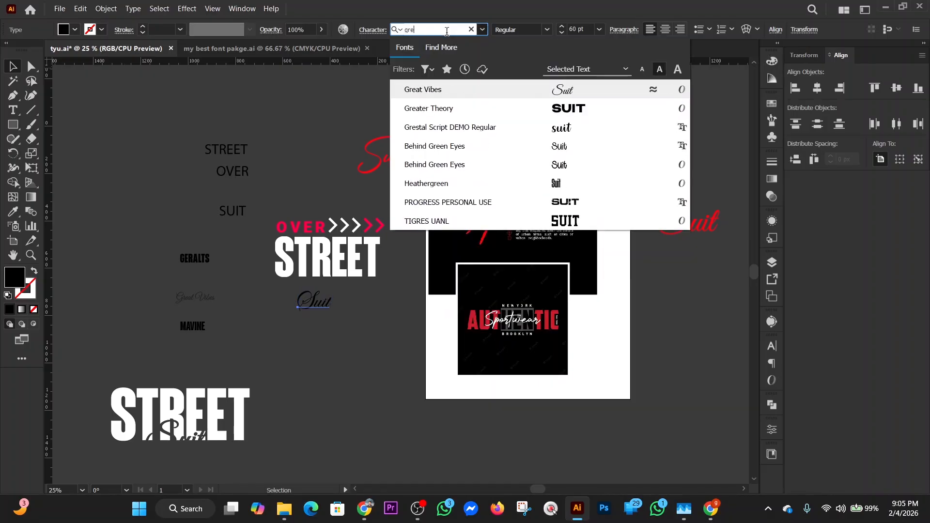
click(570, 91)
click(346, 314)
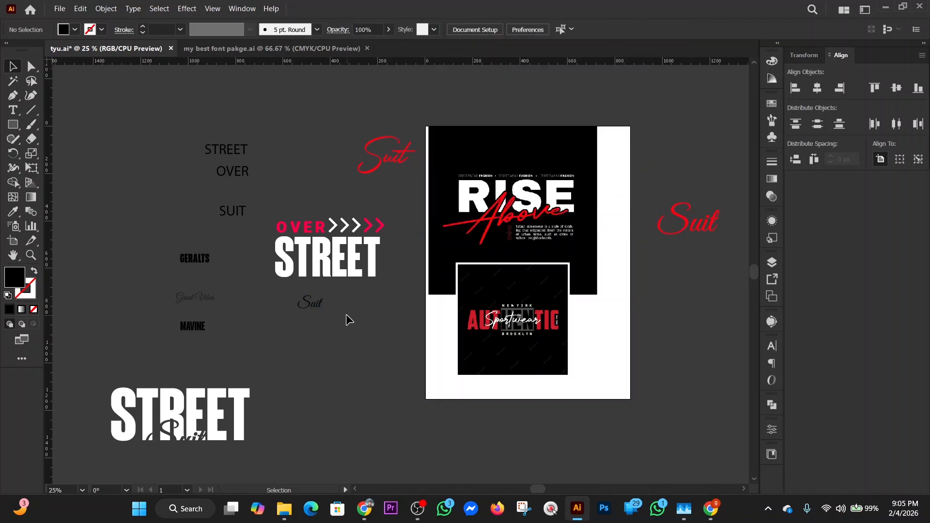
Step: Fill the black Suit script below STREET with orange FF7006
click(315, 303)
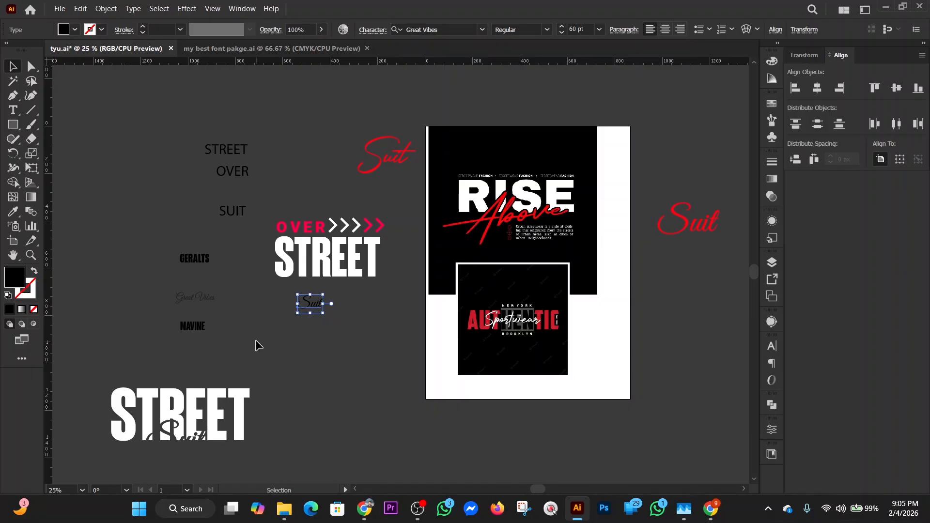
double_click(14, 277)
text(FC5A3A)
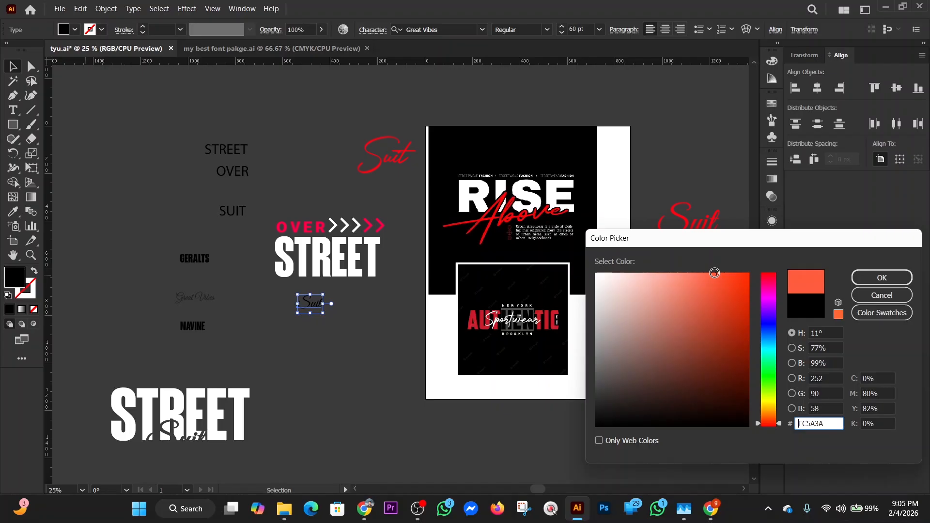
drag(769, 423, 769, 416)
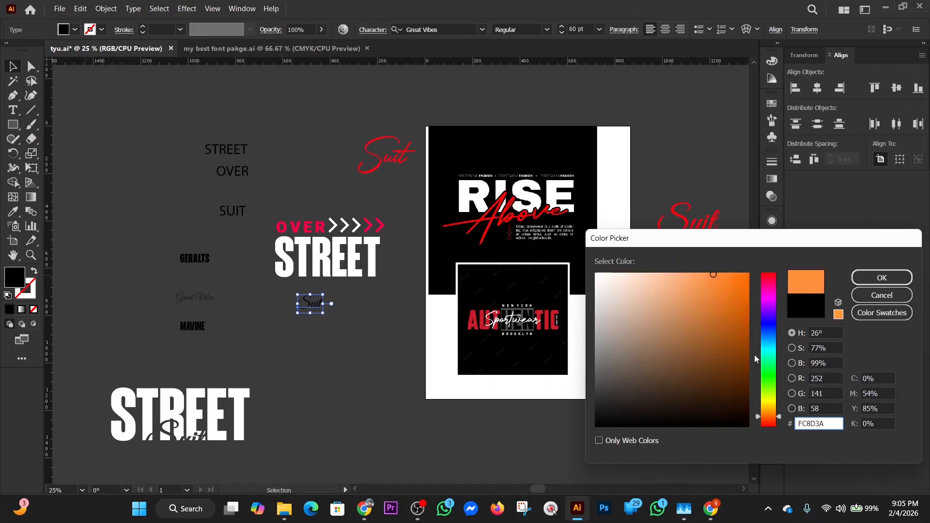
drag(725, 276, 746, 274)
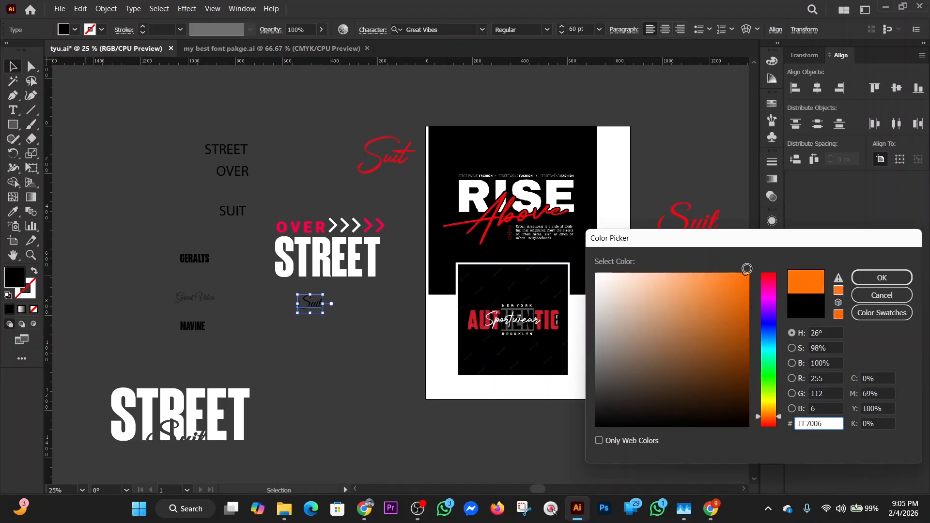
click(866, 279)
click(343, 343)
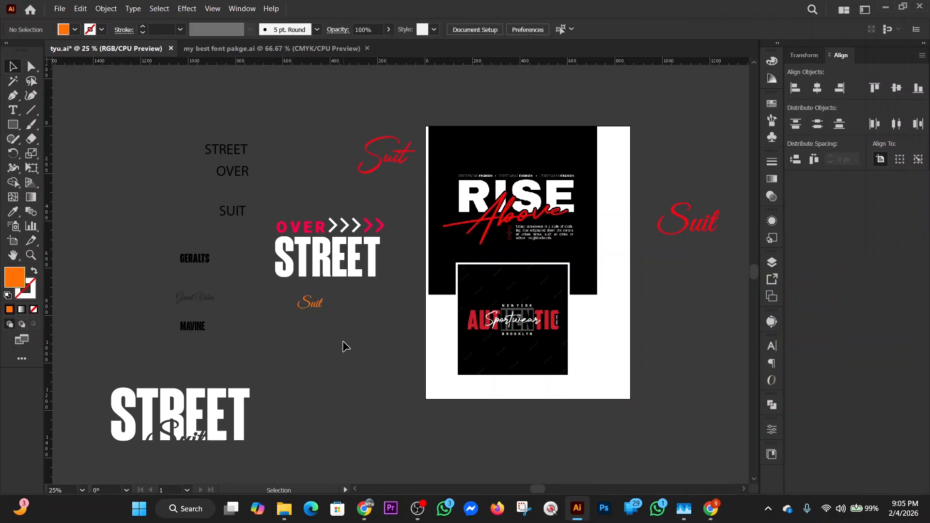
Step: Change the fill of the Suit script below STREET to a soft yellow-orange
click(318, 312)
double_click(14, 277)
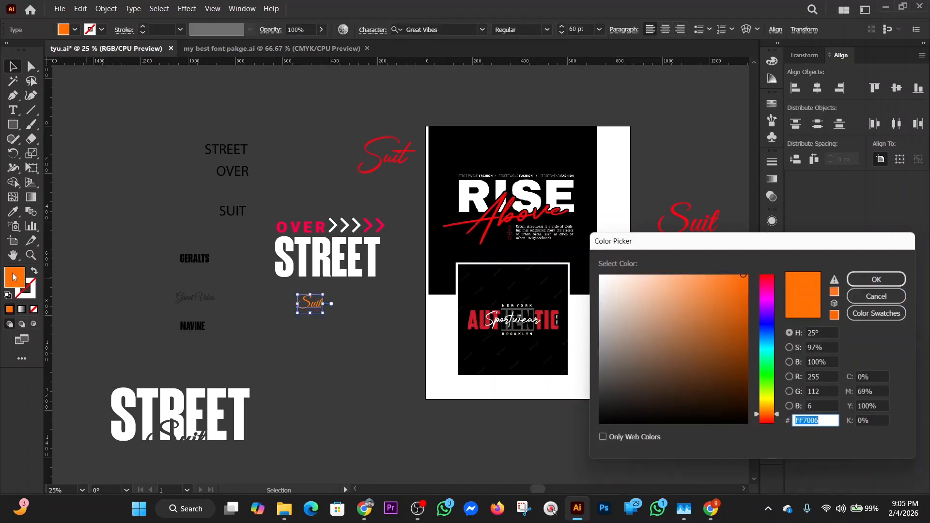
click(769, 415)
drag(769, 413, 768, 409)
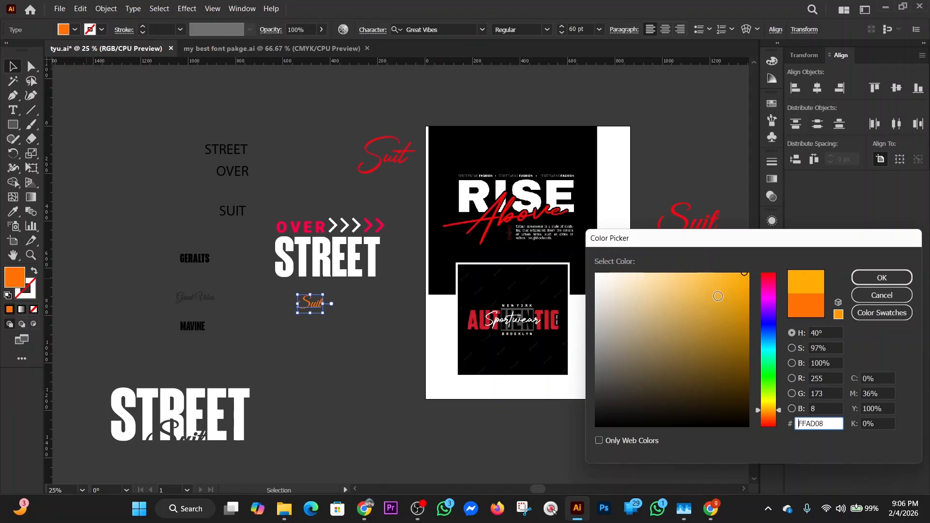
drag(714, 272, 706, 273)
click(879, 277)
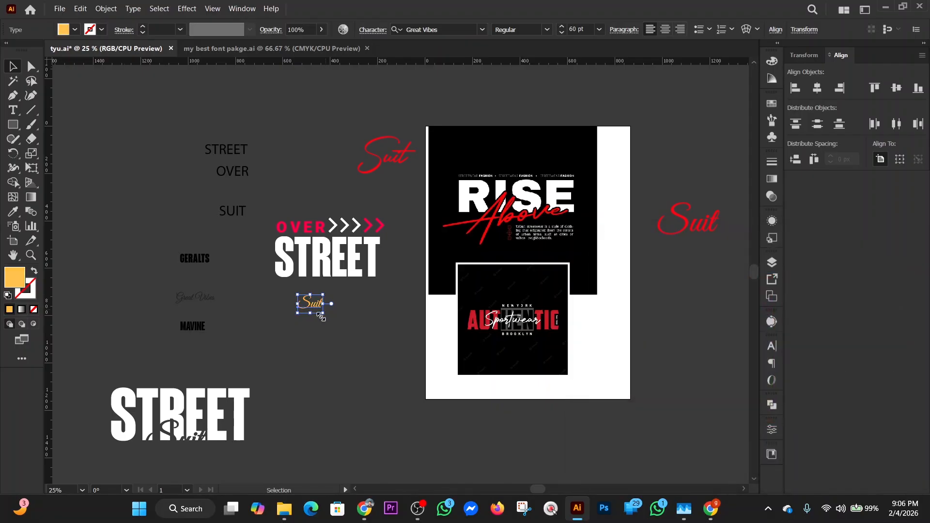
Step: Enlarge the yellow-orange Suit to about 116 pt and move it over the lower edge of the white STREET
drag(328, 315, 347, 331)
click(334, 362)
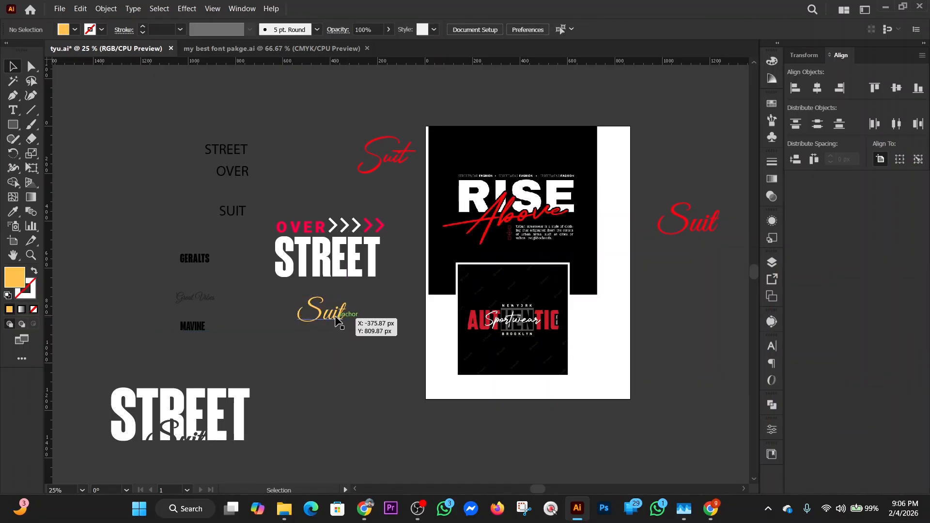
click(347, 327)
click(330, 357)
drag(333, 313, 336, 278)
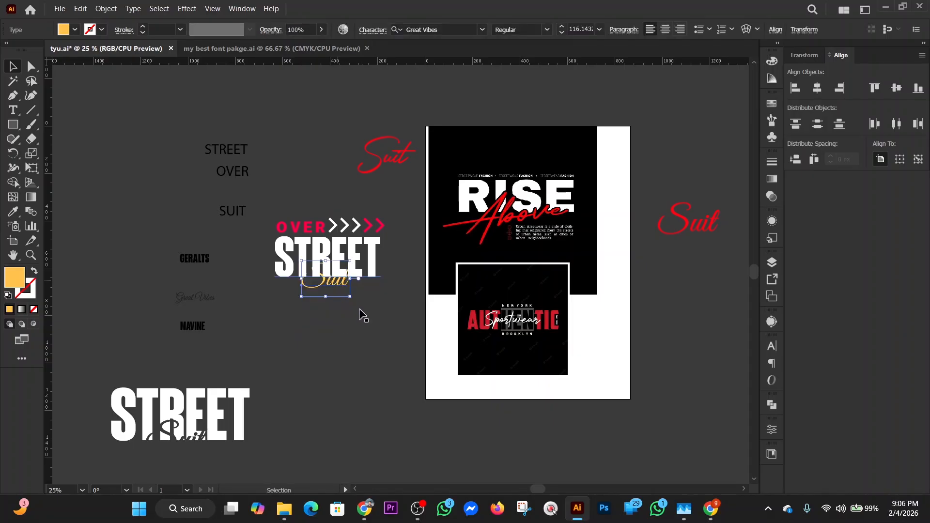
Step: Bring the yellow-orange Suit script to the front of the white STREET
right_click(335, 295)
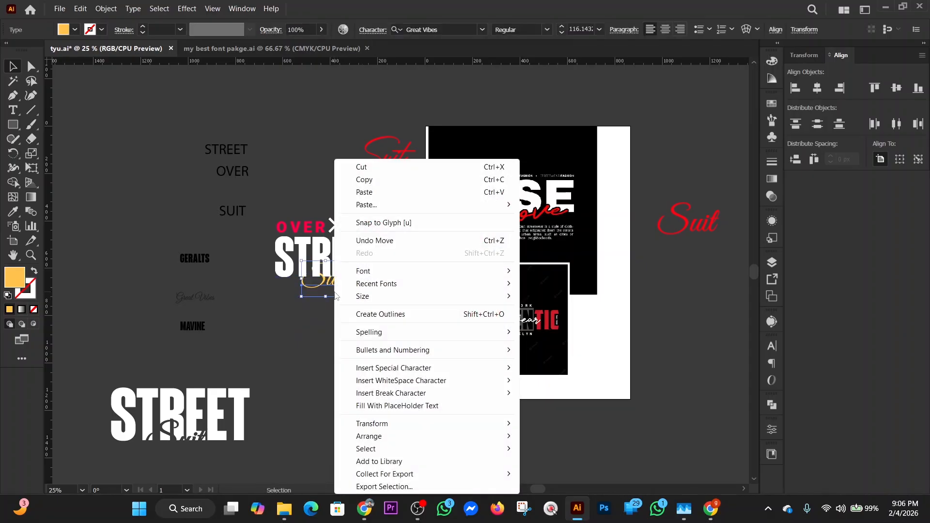
mouse_move(442, 438)
click(612, 438)
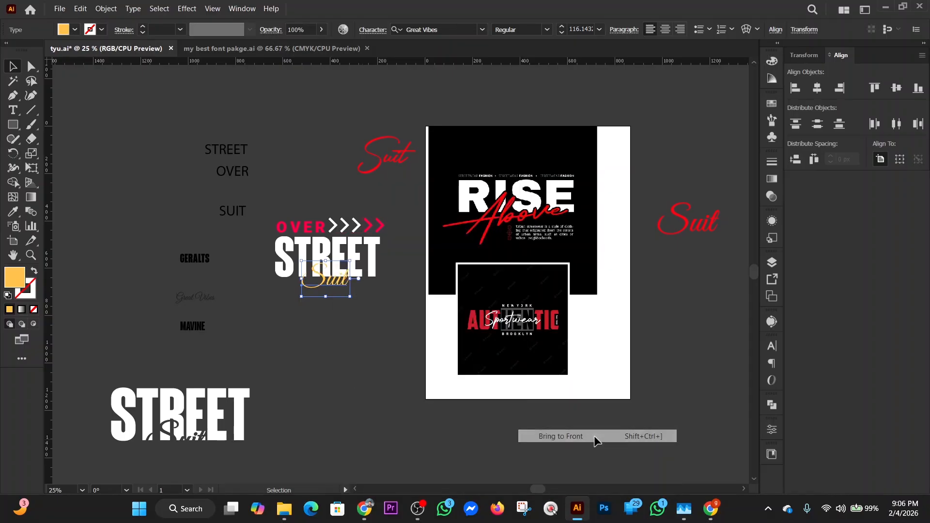
click(365, 345)
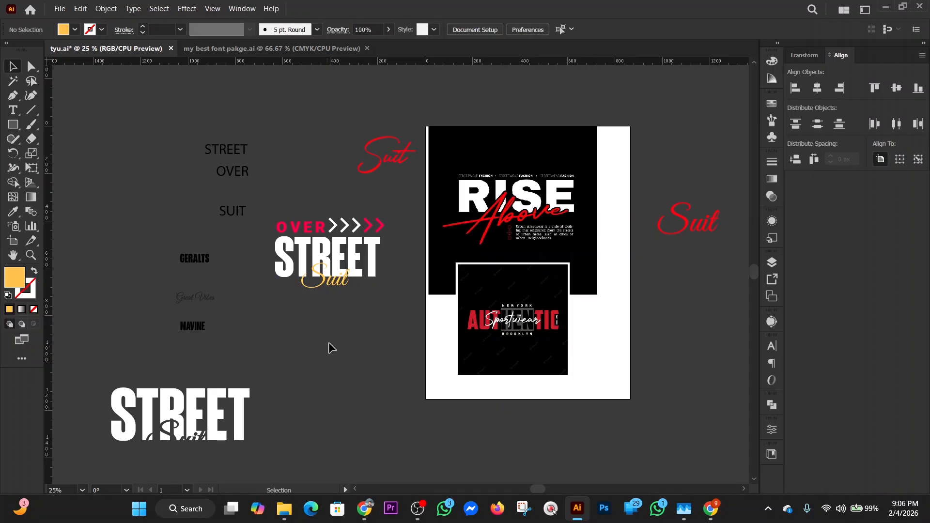
click(336, 286)
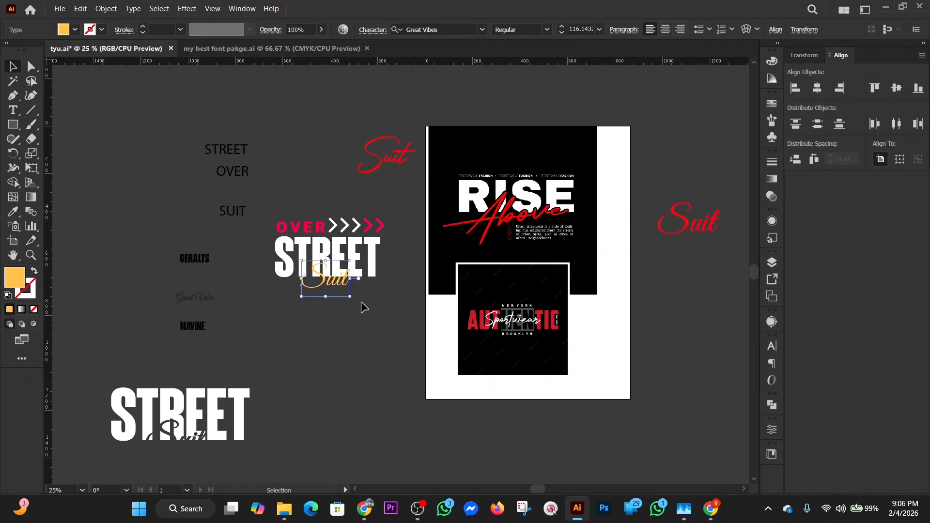
click(343, 322)
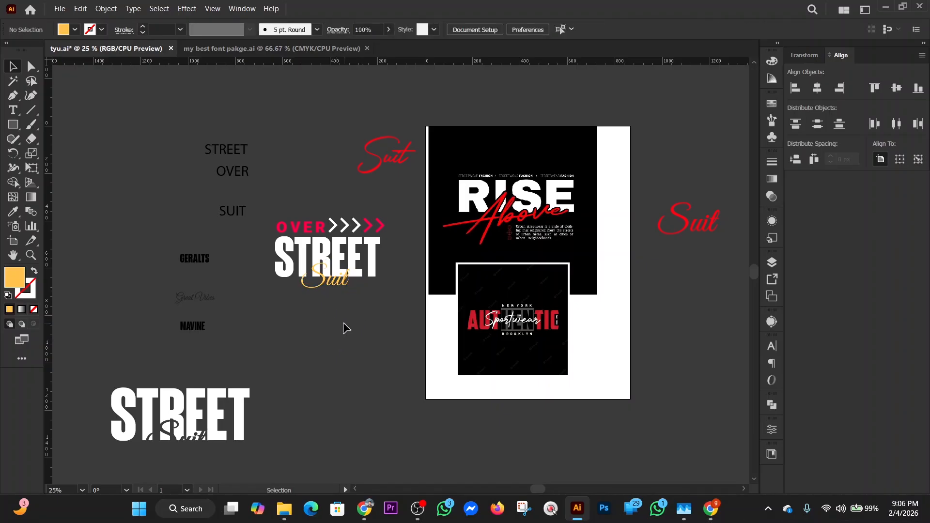
click(327, 286)
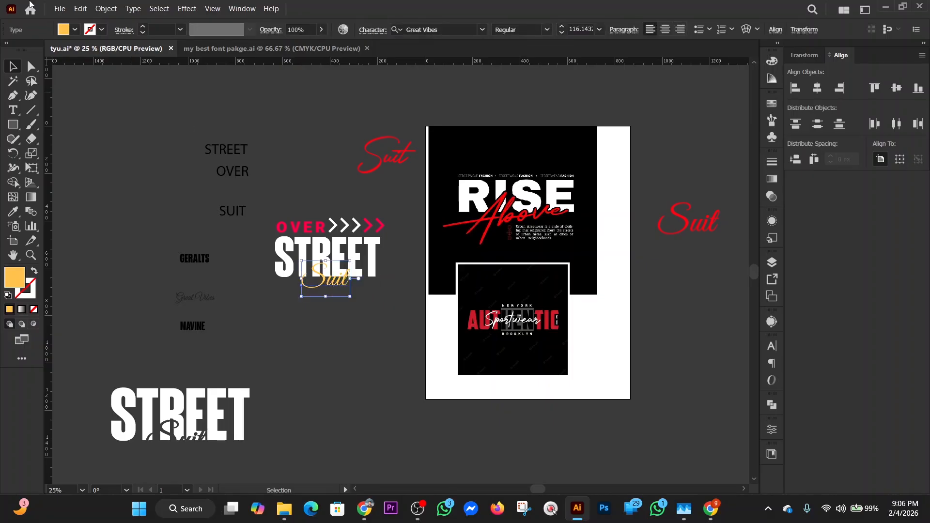
click(108, 8)
mouse_move(211, 290)
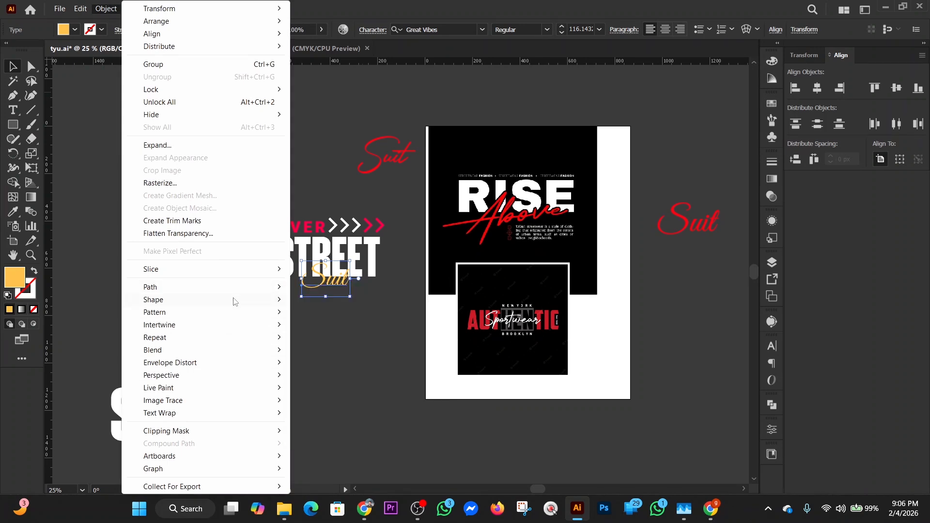
click(473, 442)
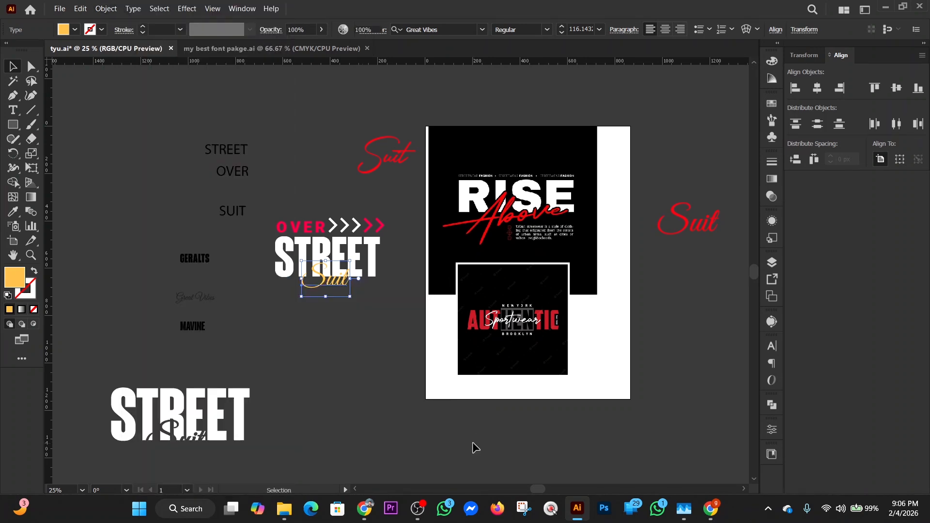
click(310, 282)
click(350, 325)
Step: Expand the appearance of the whole OVER, chevrons, STREET and Suit lockup, and expand its objects and fills
drag(300, 274, 388, 305)
click(337, 351)
click(109, 10)
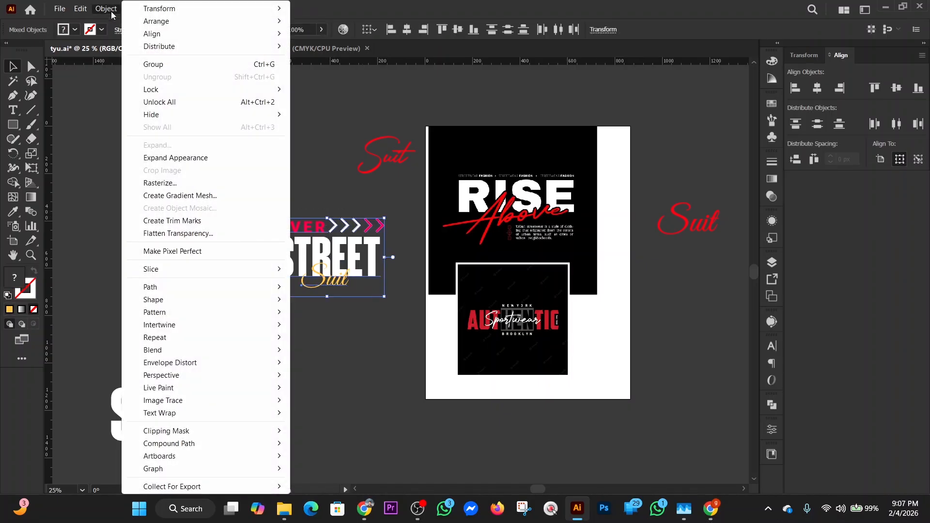
click(191, 158)
click(108, 9)
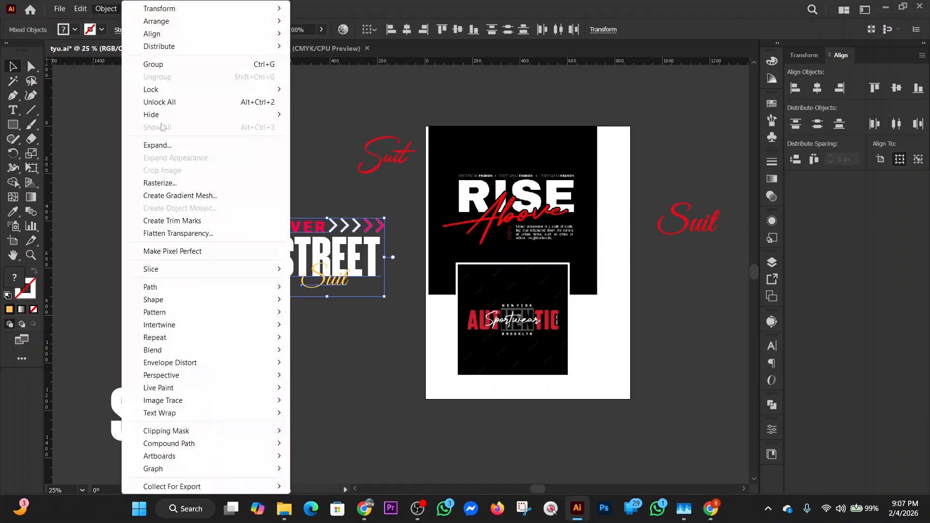
click(174, 146)
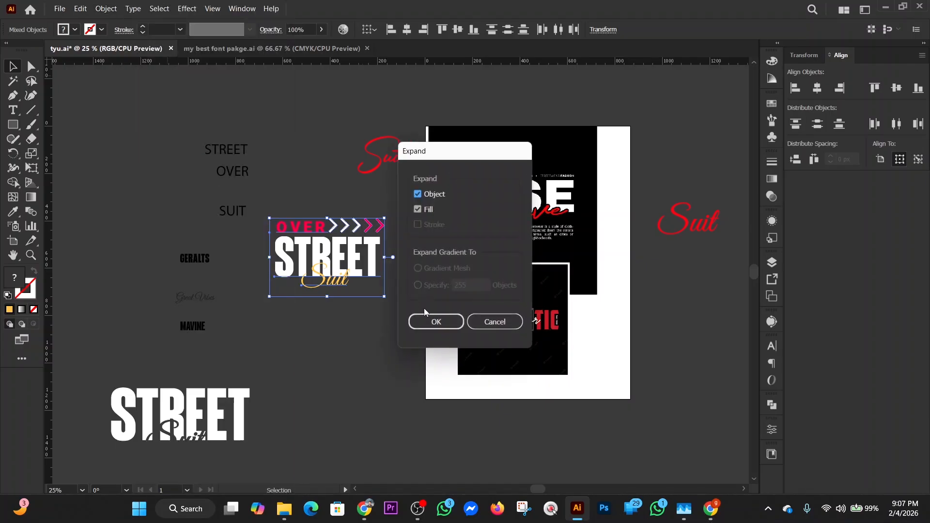
click(429, 315)
click(347, 333)
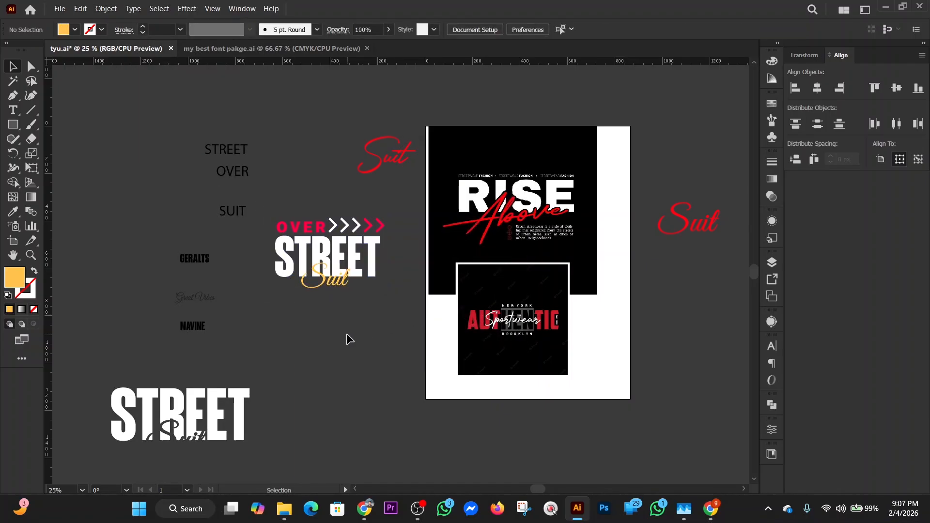
Step: Start an Offset Path on the expanded Suit script and preview a 4 px offset with round joins
click(334, 285)
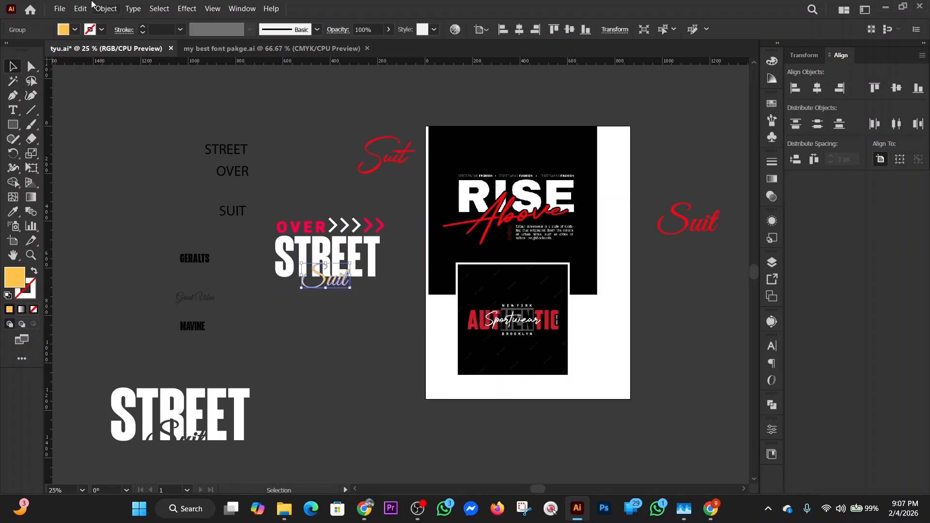
click(107, 9)
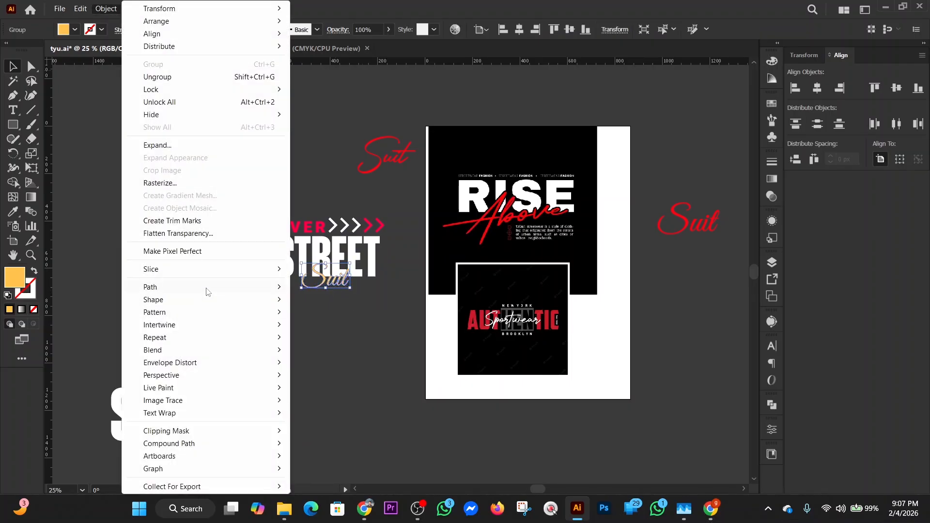
mouse_move(208, 291)
click(372, 334)
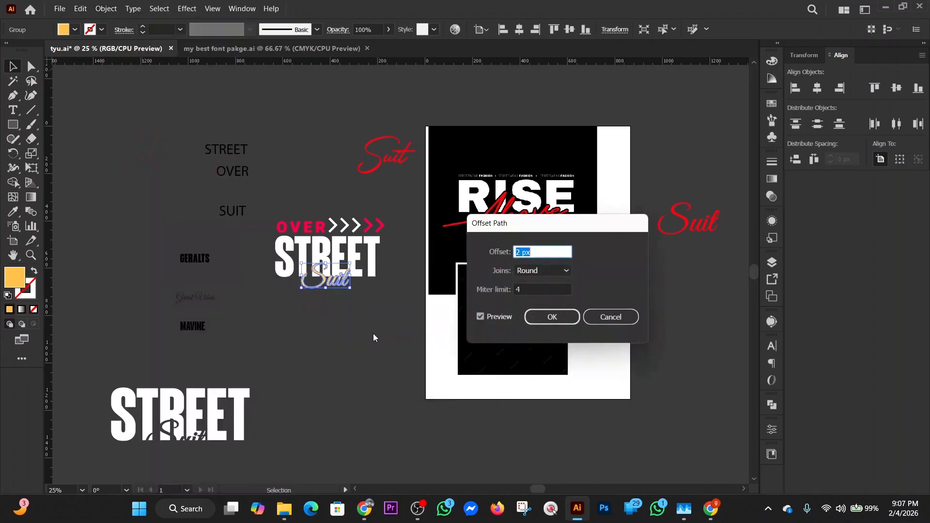
key(Up)
key(Up)
key(Up)
key(Up)
key(Up)
key(Up)
key(Up)
key(Up)
key(Up)
key(Up)
key(Up)
key(Up)
key(Up)
text(4)
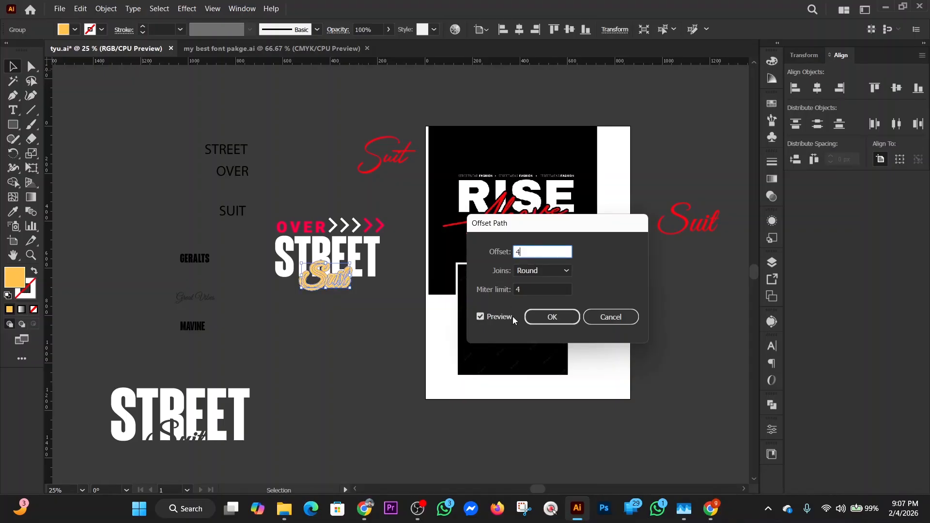
key(Tab)
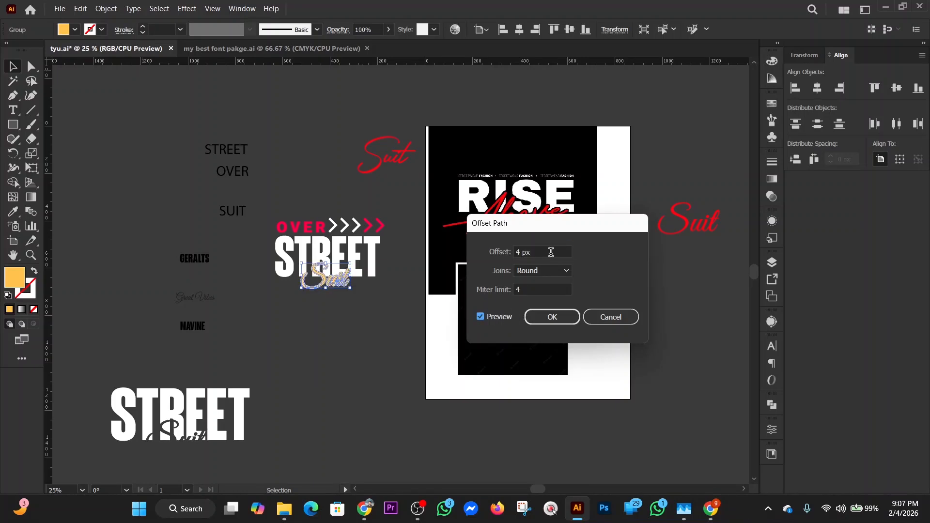
Step: Set the Suit script's path offset to 3 px and apply it with round joins
click(549, 251)
key(Down)
key(Down)
key(Down)
key(Down)
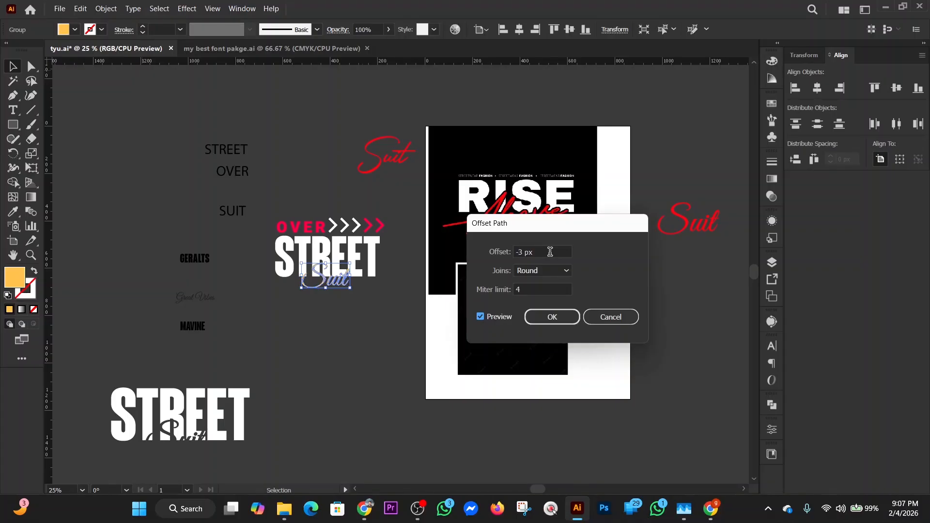
drag(549, 251, 512, 254)
key(Tab)
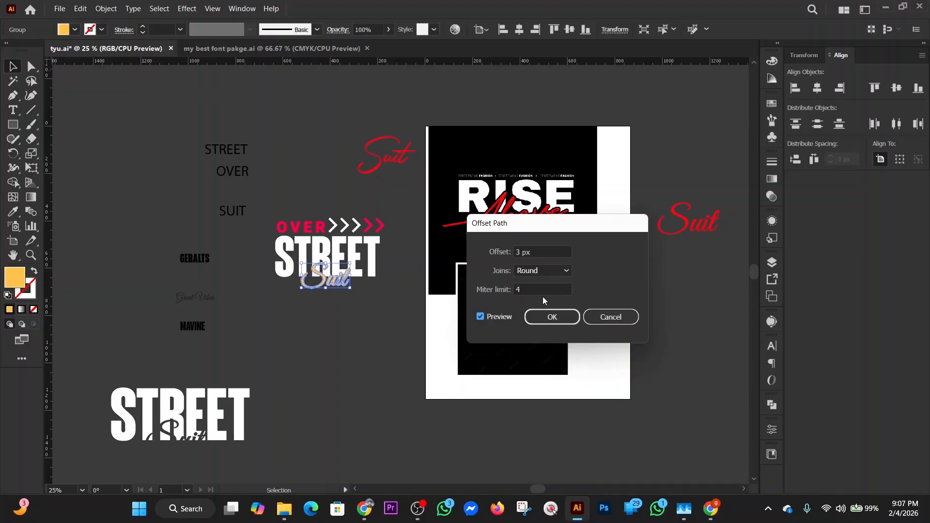
click(552, 321)
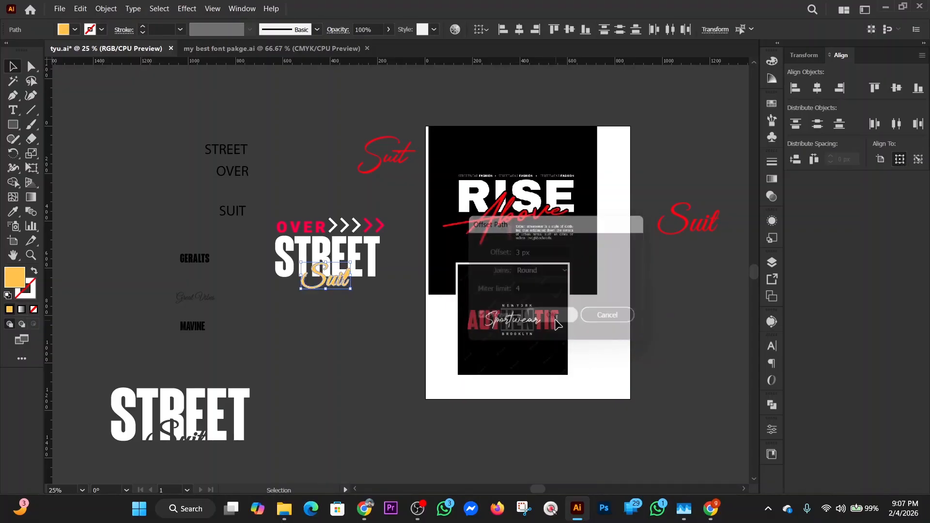
Step: Cut the offset Suit path out of the lockup and give the white STREET an opacity mask with Clip turned off
key(a)
click(432, 325)
key(v)
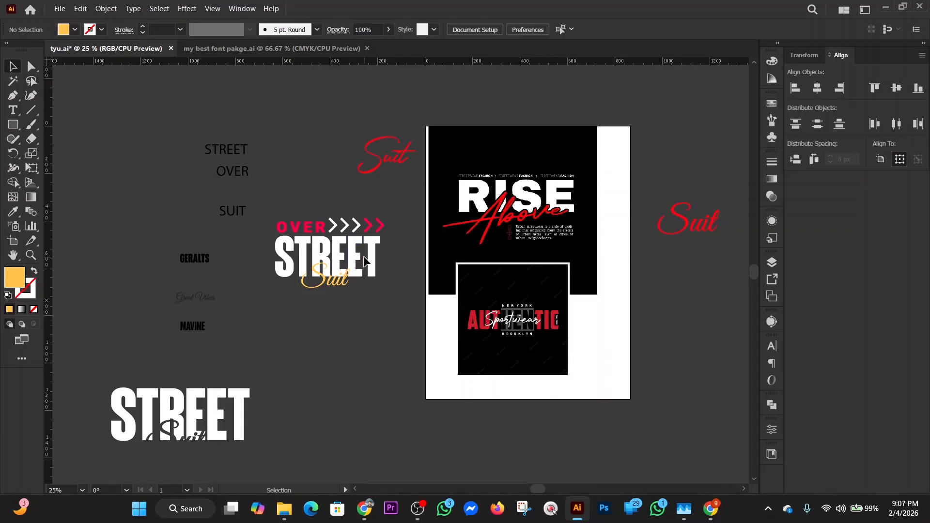
click(365, 260)
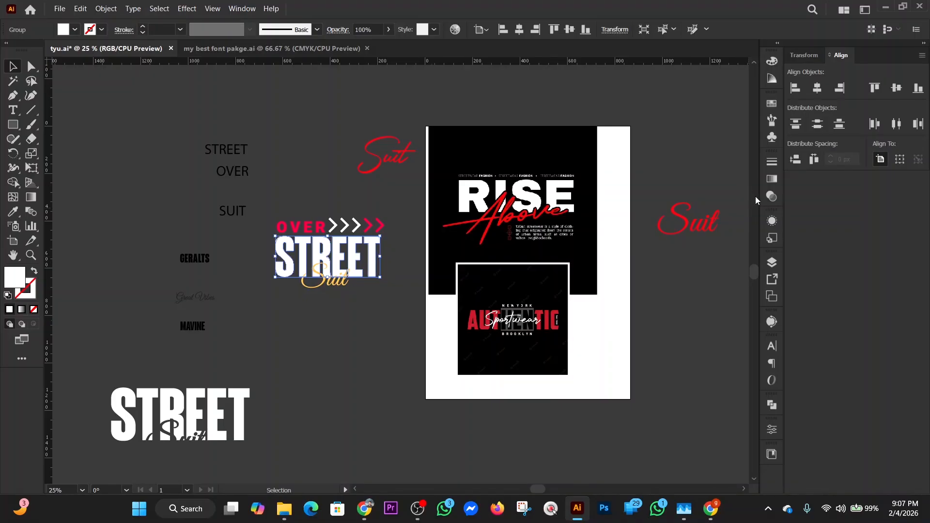
click(772, 197)
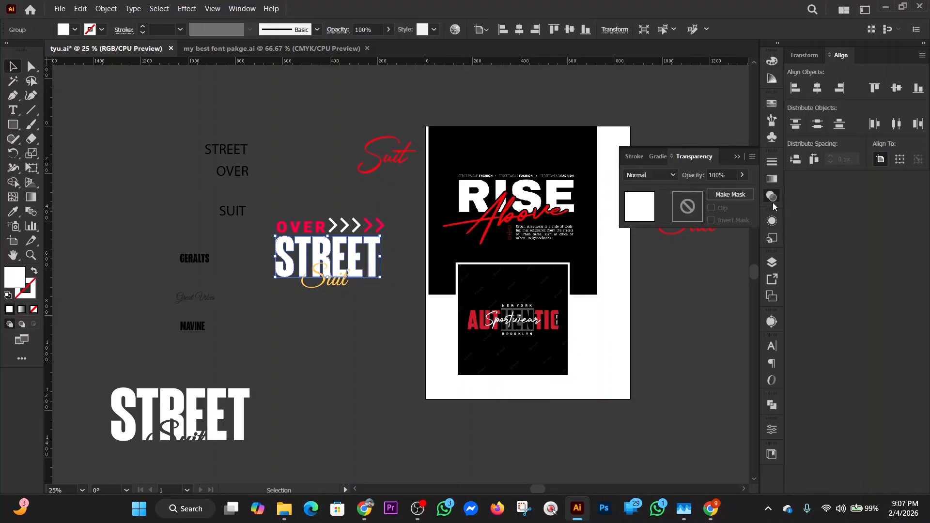
click(731, 195)
click(711, 208)
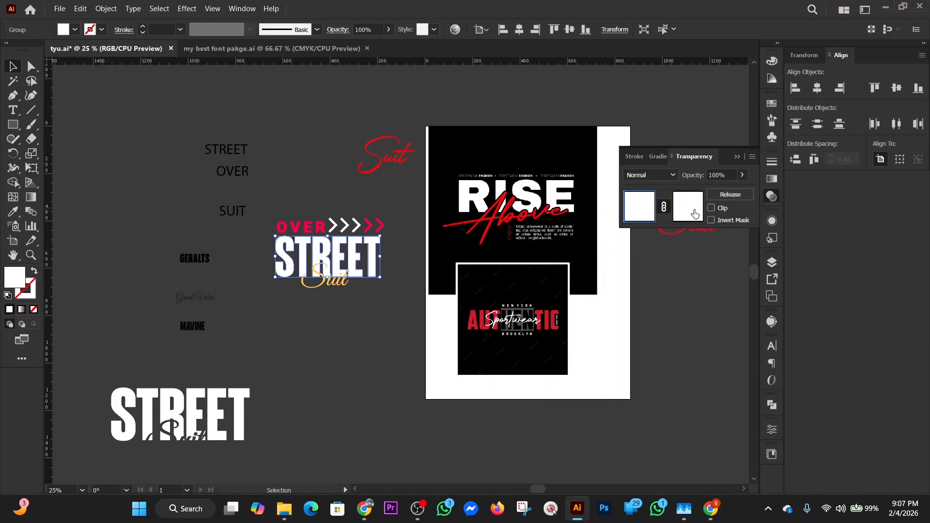
Step: Paste the offset Suit path in place inside STREET's opacity mask, fill it with black 000000, and return to the artwork
click(695, 213)
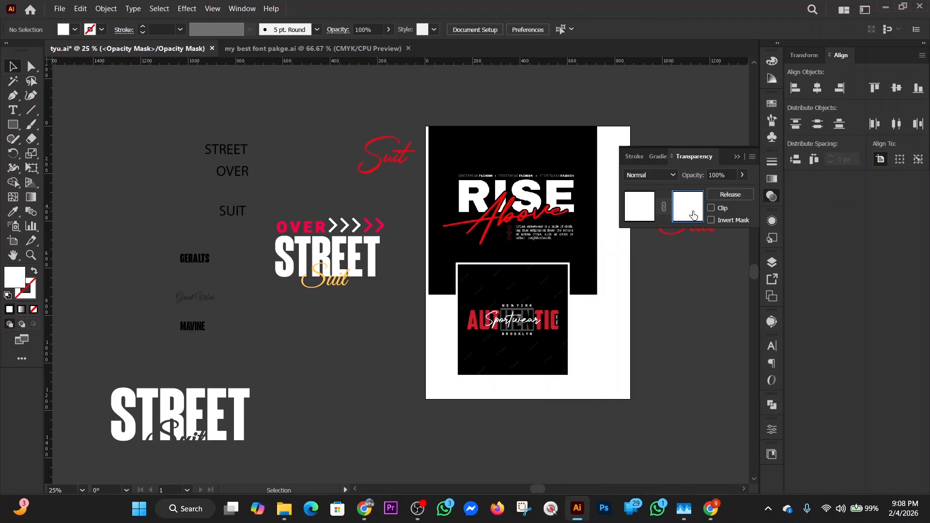
key(ctrl+f)
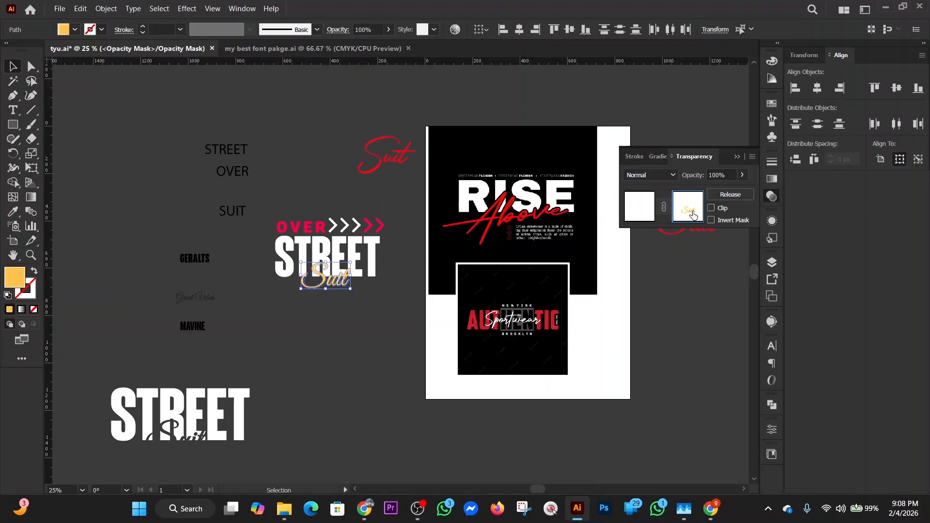
double_click(14, 278)
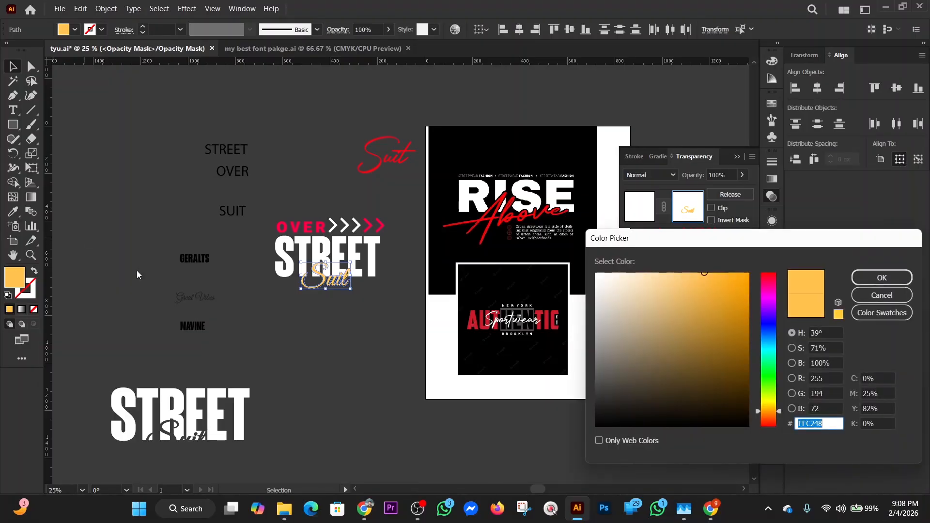
drag(622, 416, 575, 428)
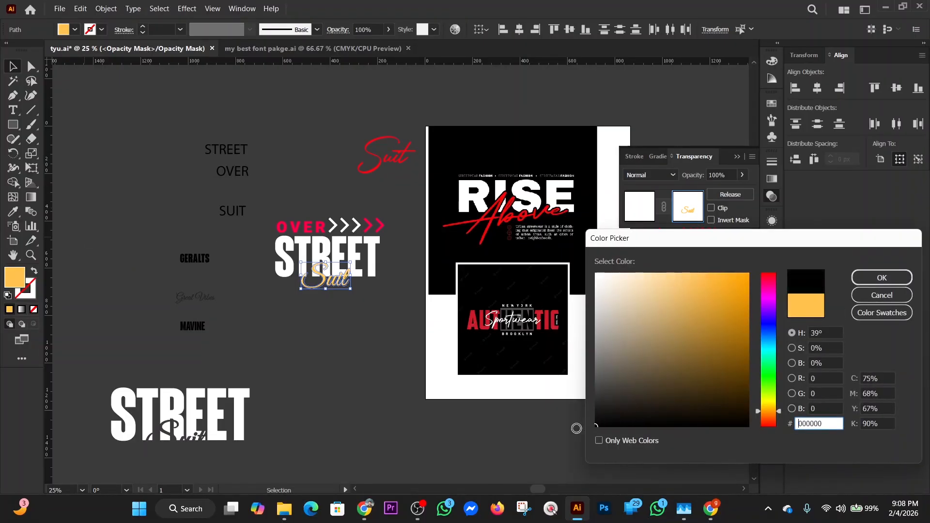
click(883, 278)
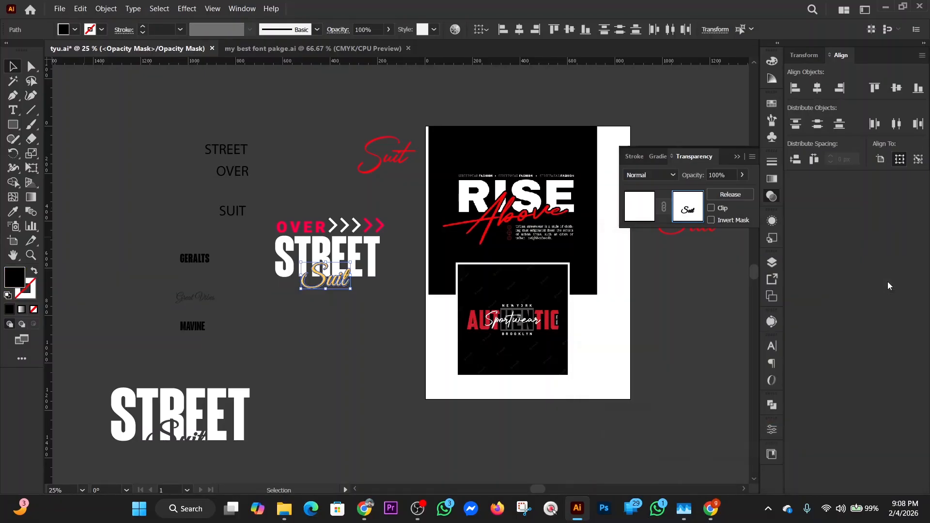
click(639, 209)
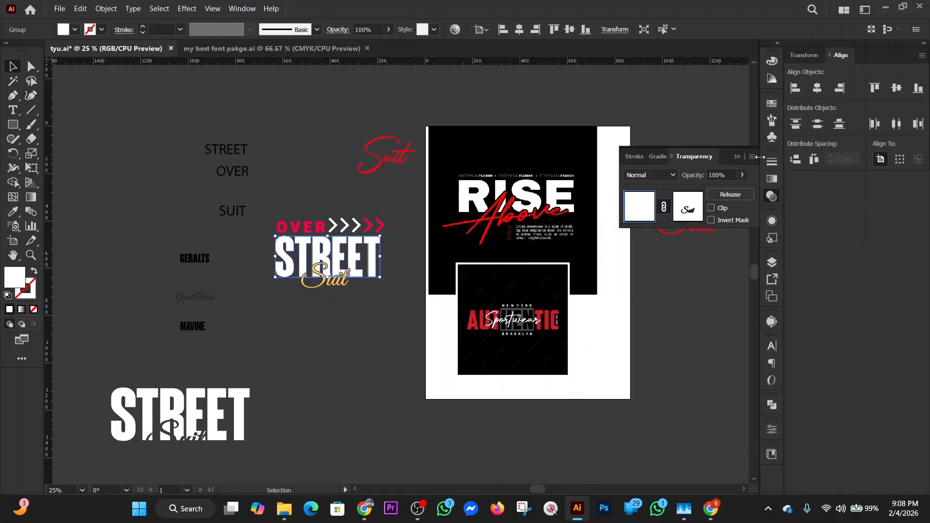
click(736, 157)
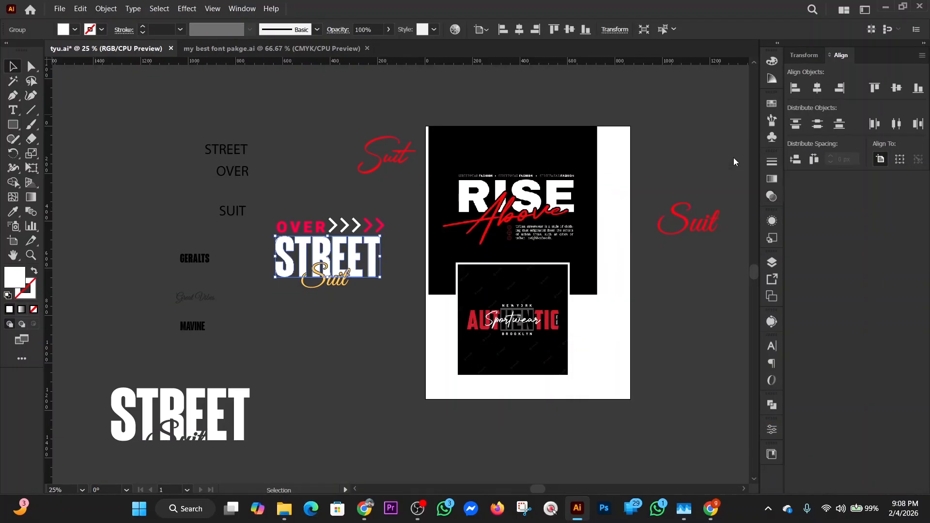
click(346, 314)
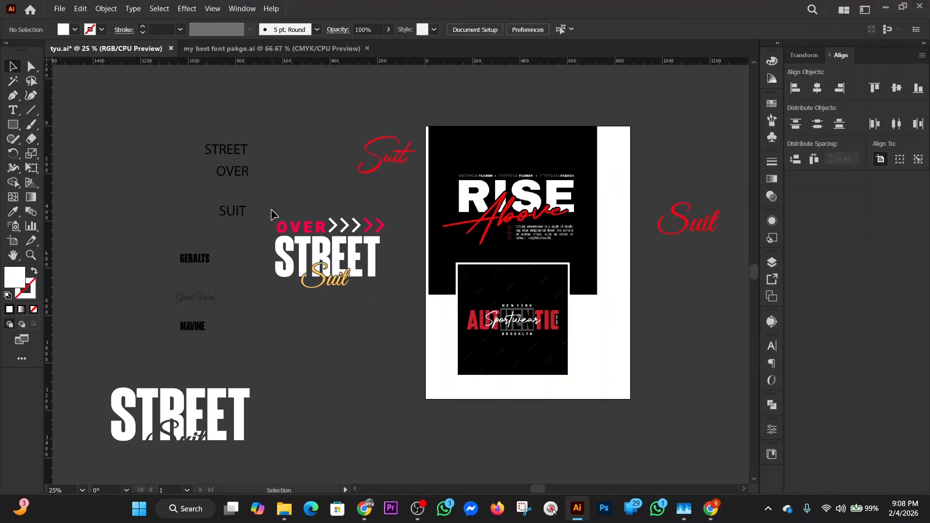
Step: Examine the masked gap around the yellow-orange Suit script where it overlaps STREET
key(z)
alt+click(348, 316)
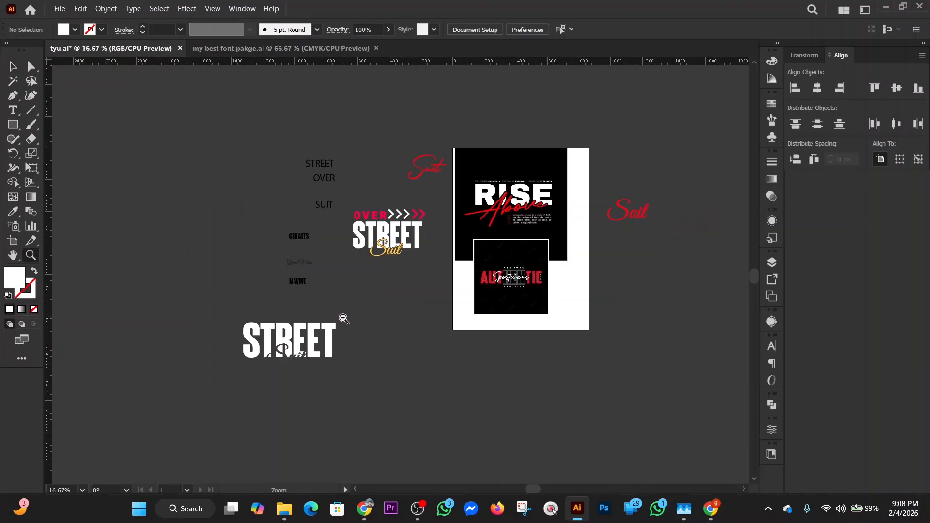
click(398, 299)
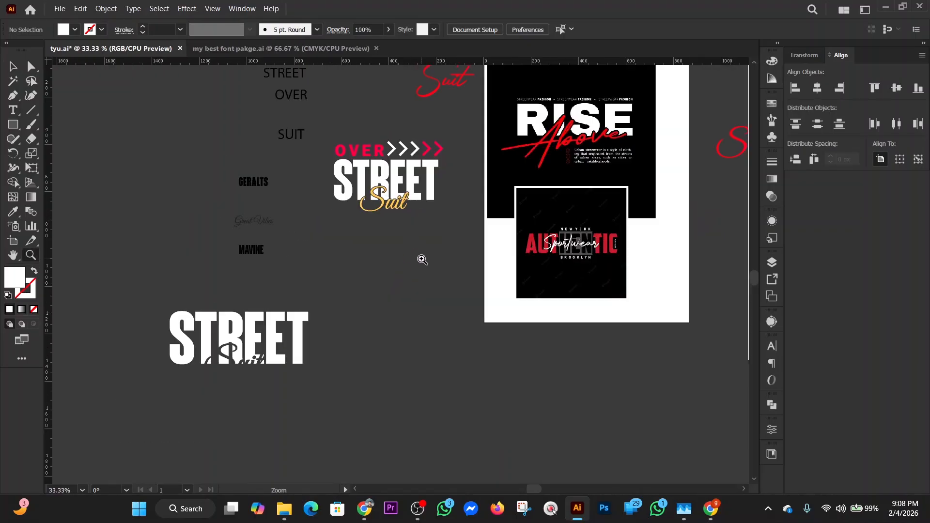
click(423, 253)
click(352, 231)
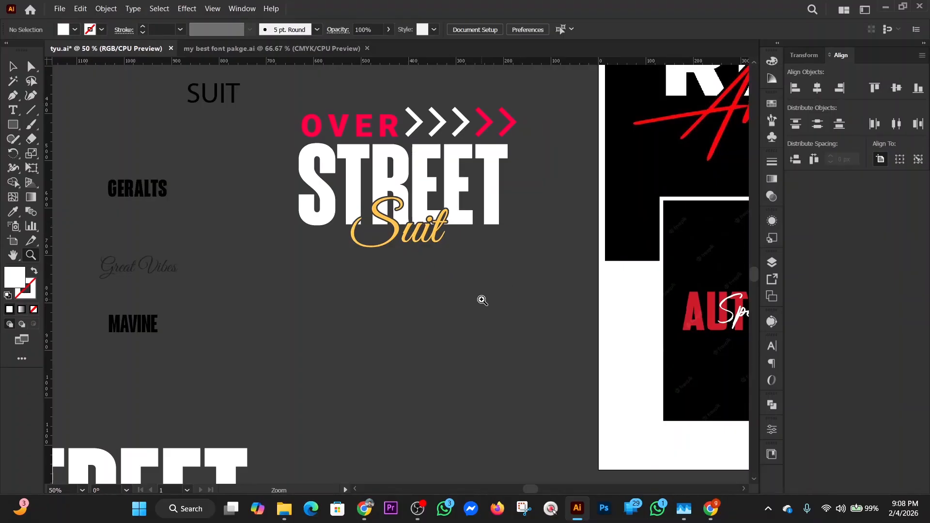
alt+click(438, 289)
alt+click(416, 289)
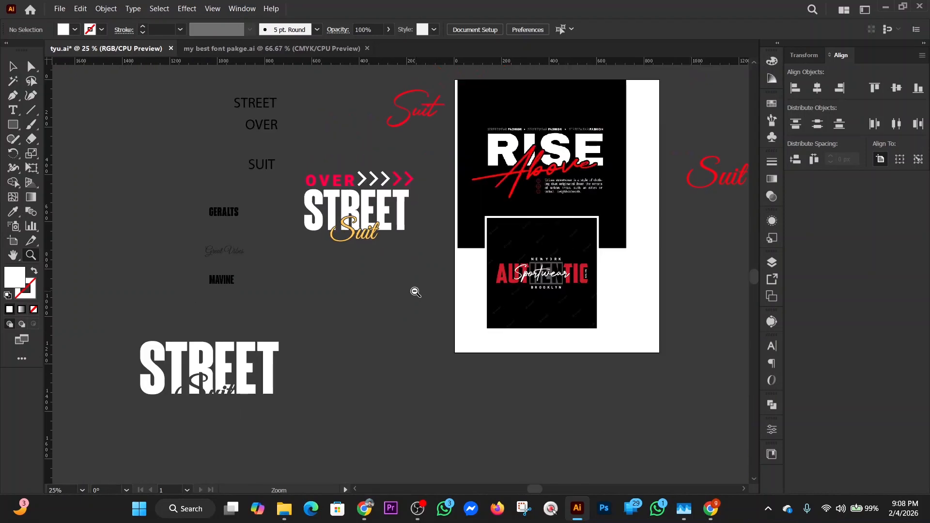
alt+click(377, 289)
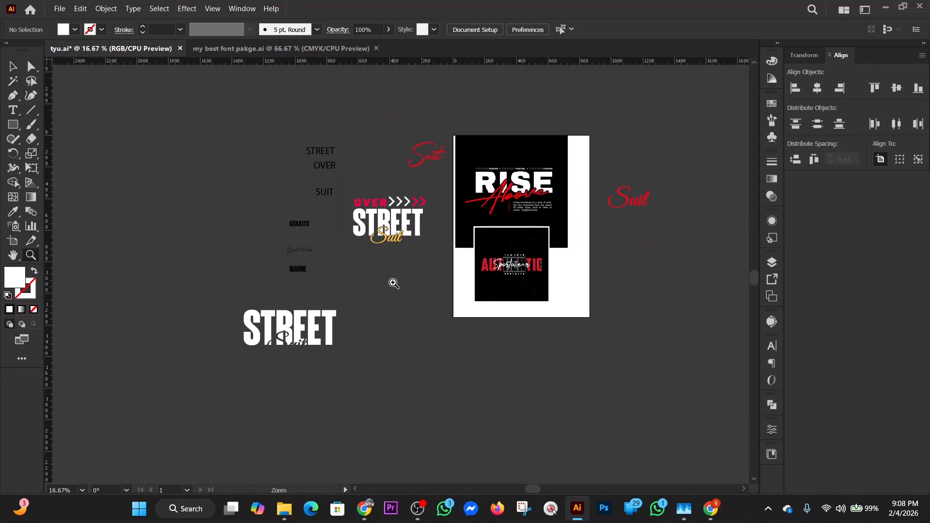
click(393, 283)
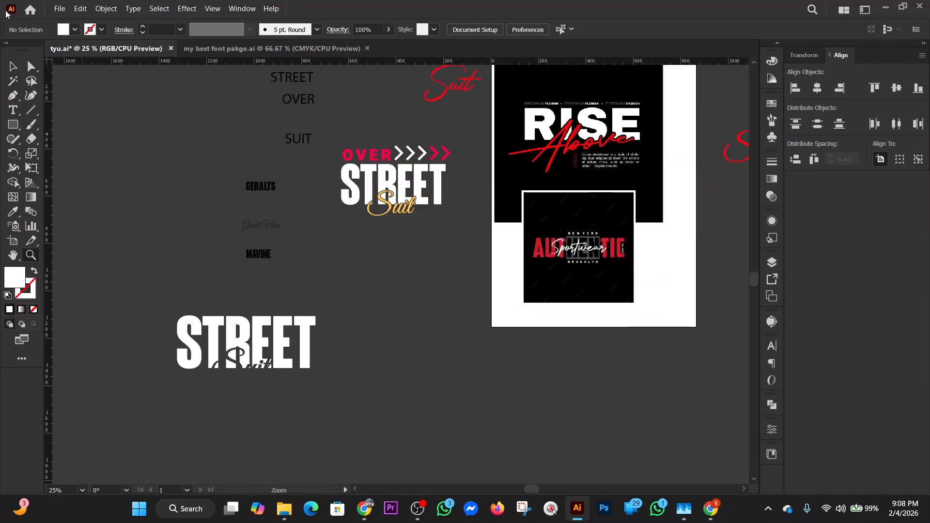
Step: Move the older white STREET and Suit cutout directly beneath the colored lockup for comparison
click(9, 69)
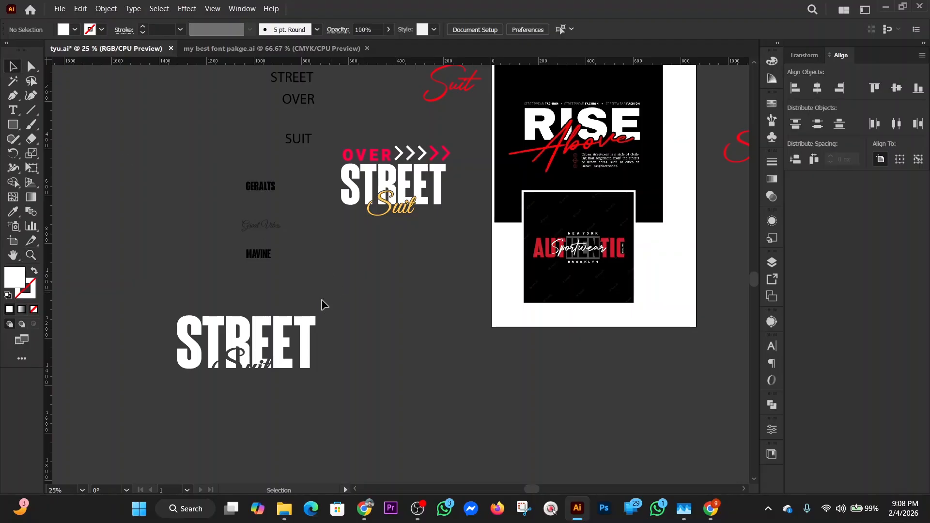
click(261, 362)
drag(260, 362, 373, 296)
click(374, 351)
click(367, 305)
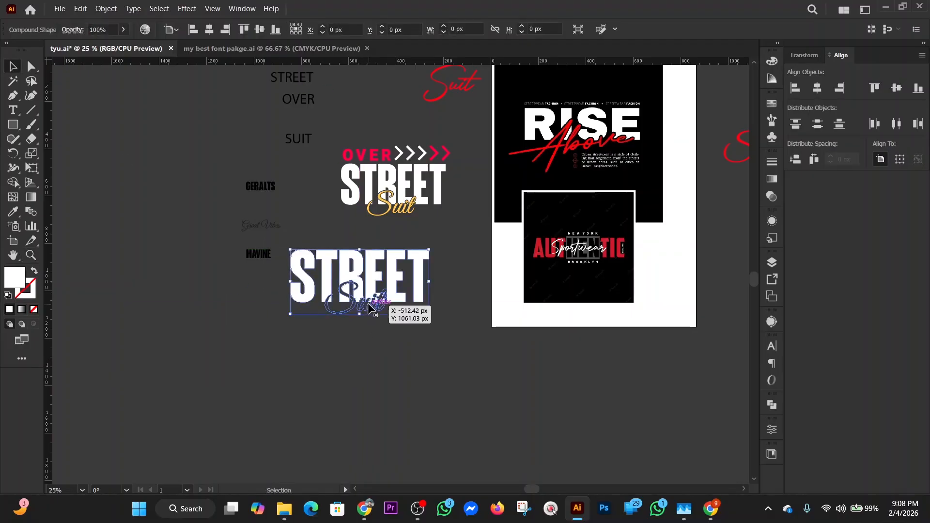
Step: Inspect the older STREET cutout's compound shape in isolation and check its transparency settings
double_click(369, 303)
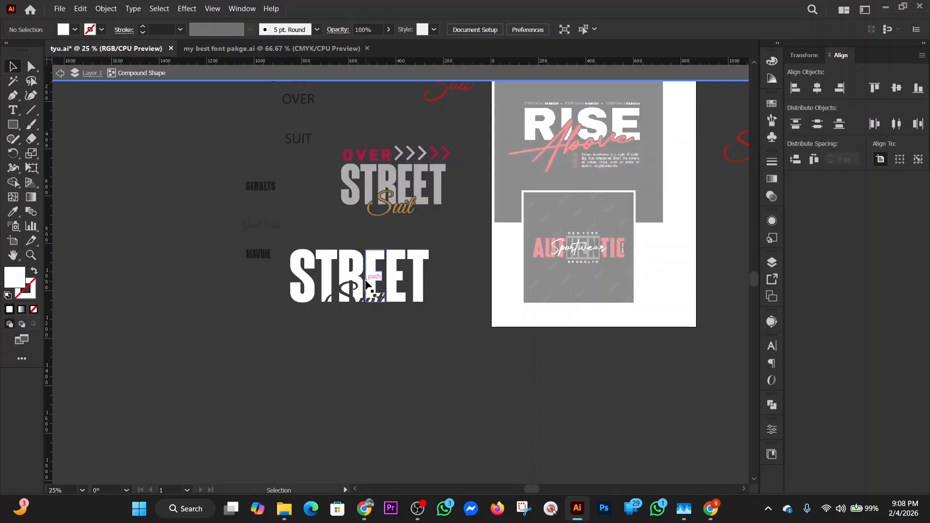
click(243, 72)
click(363, 312)
right_click(364, 312)
click(366, 339)
click(364, 310)
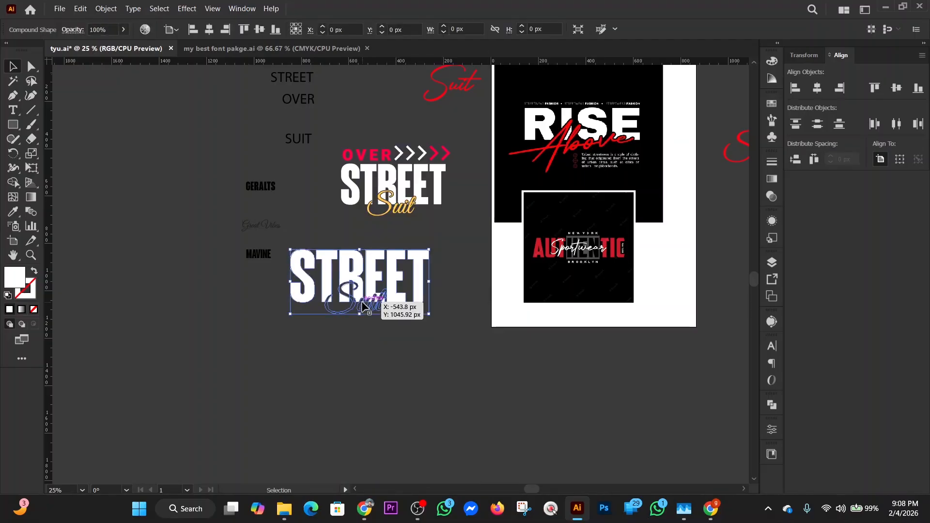
click(772, 198)
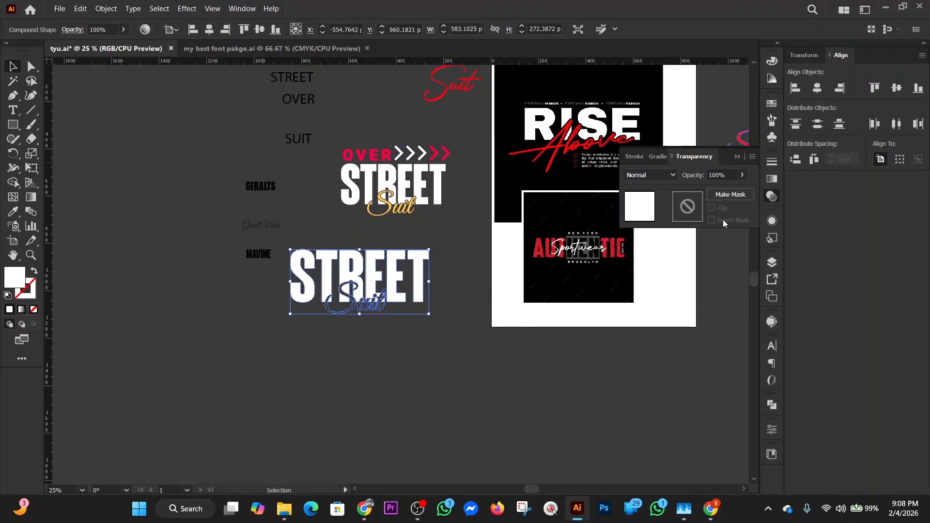
Step: Inspect the opacity mask of STREET in the colored lockup and return to the normal artwork
click(442, 363)
click(418, 179)
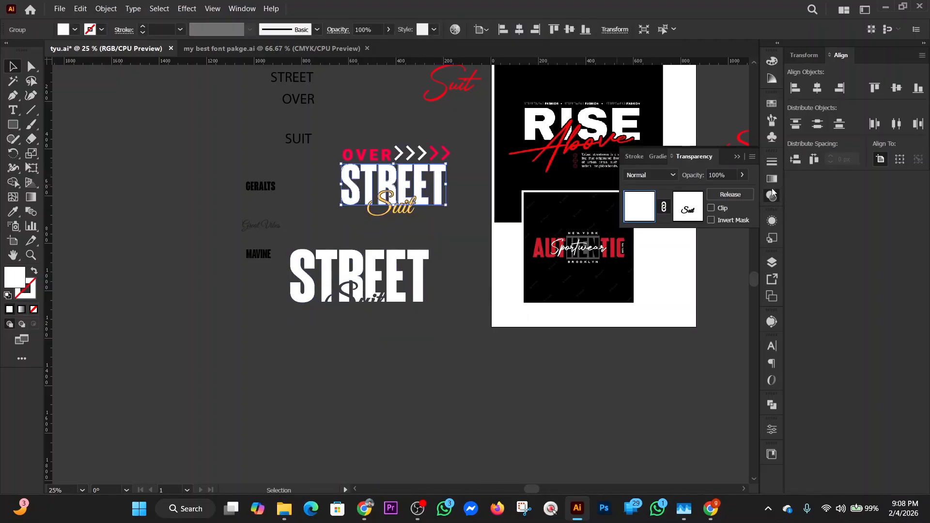
click(698, 221)
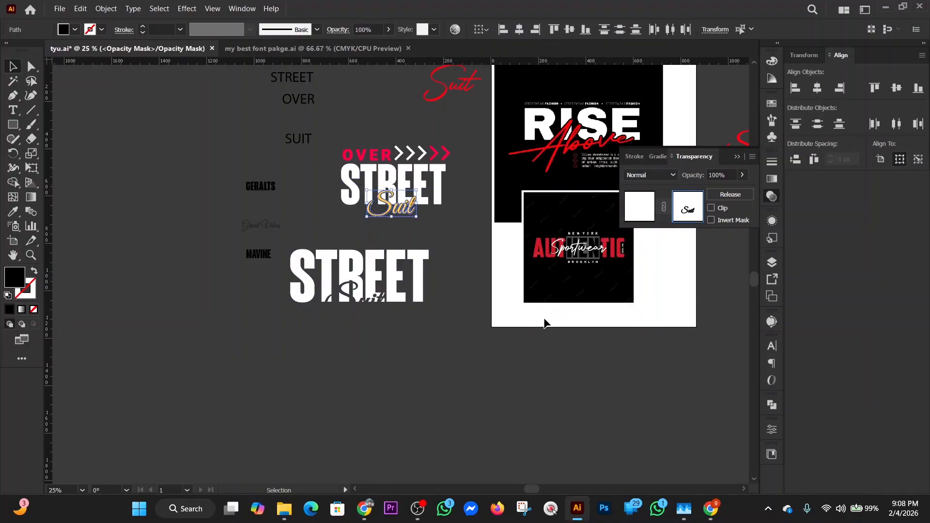
click(468, 335)
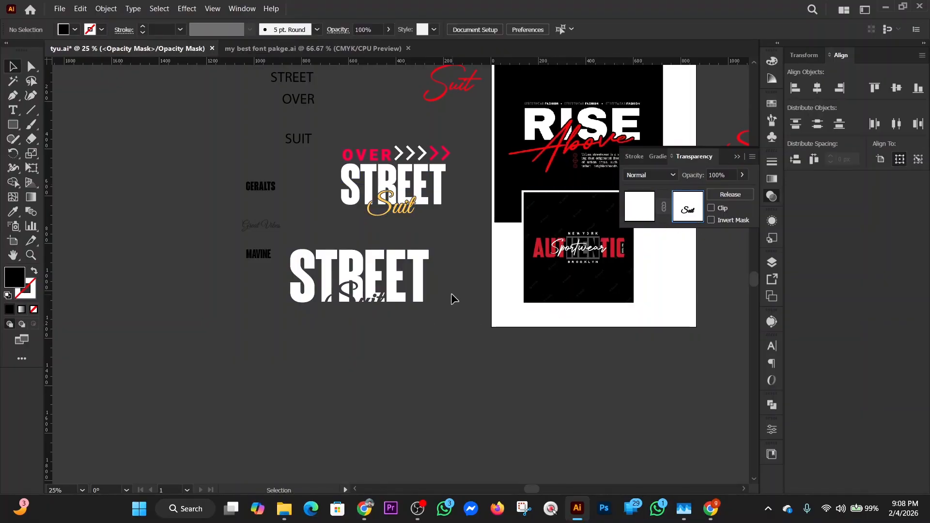
click(737, 156)
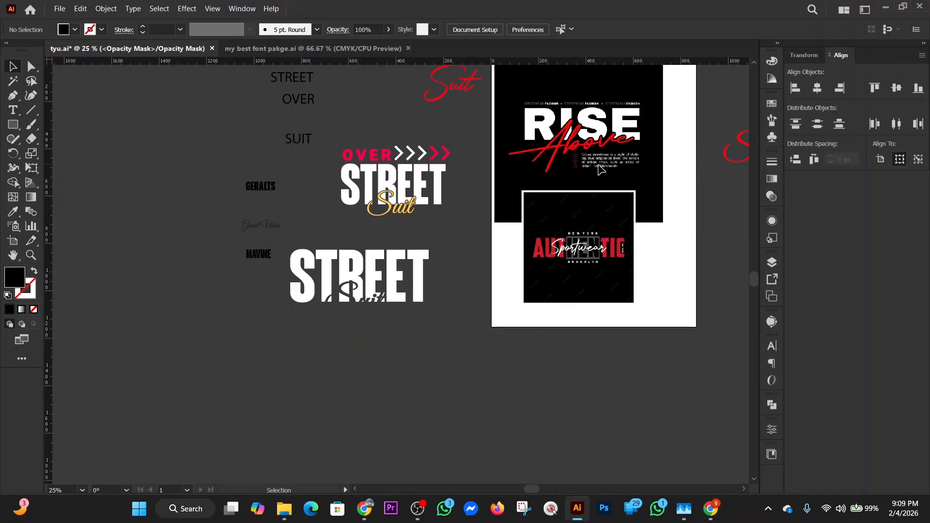
click(765, 198)
click(654, 215)
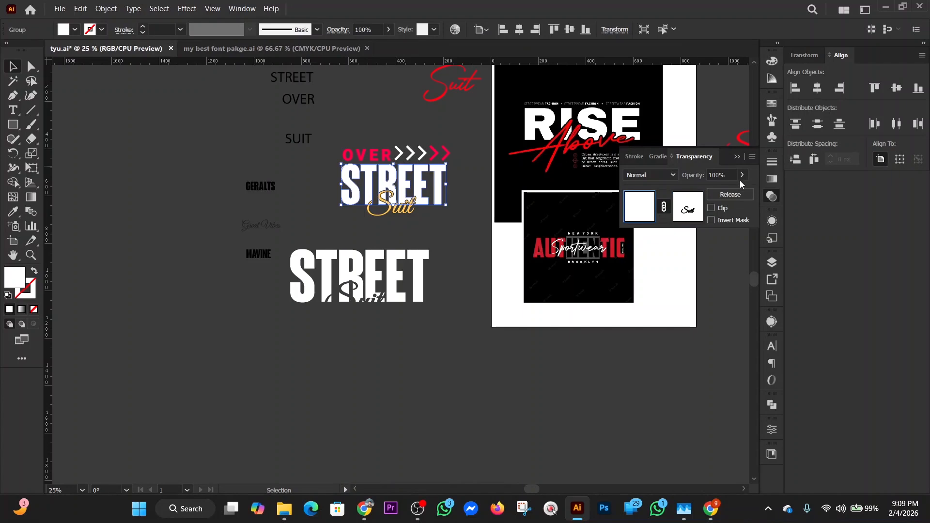
click(742, 158)
click(394, 309)
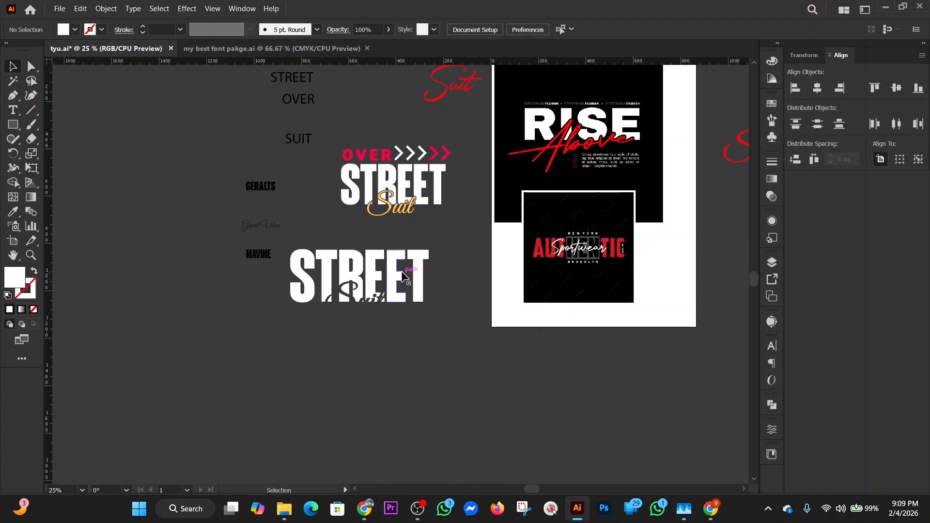
Step: Delete the older white STREET compound shape with the Suit cutout below the colored lockup
click(402, 274)
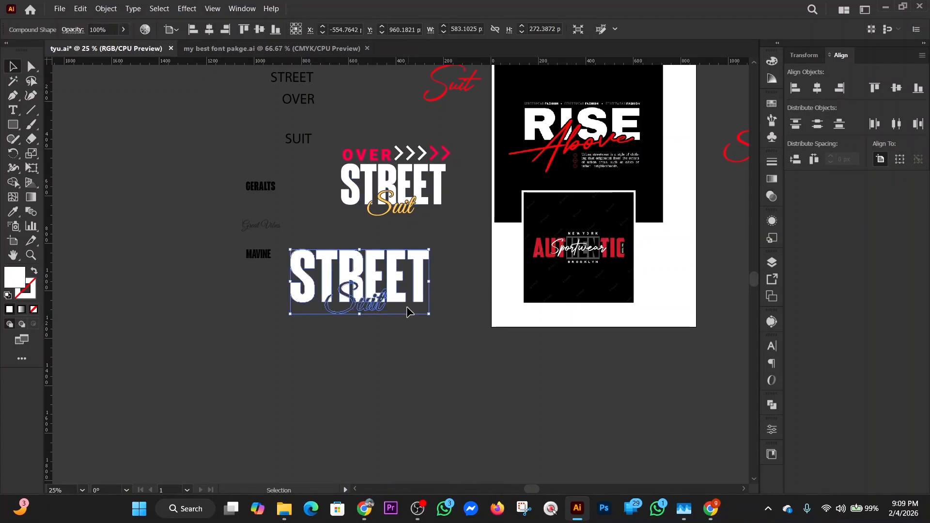
drag(388, 286, 265, 346)
drag(348, 307, 232, 393)
key(Delete)
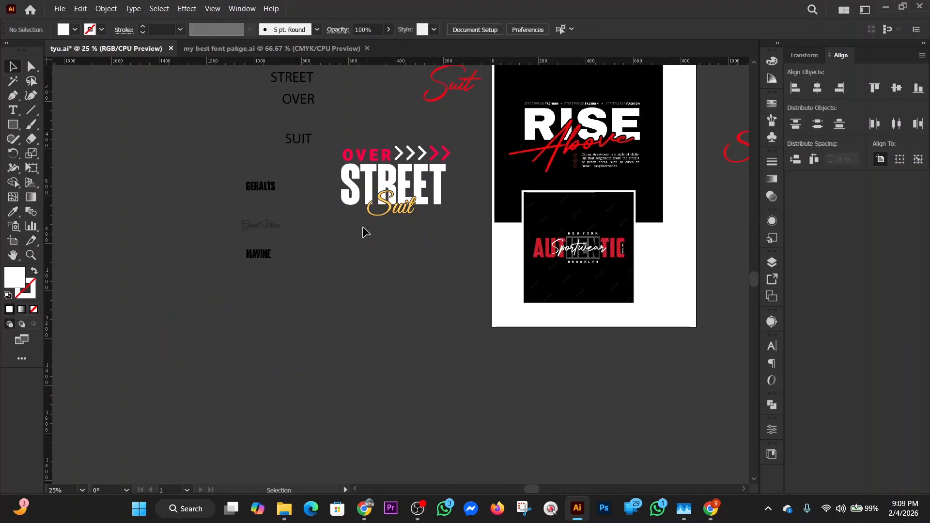
Step: Duplicate the masked STREET and yellow-orange Suit script, placing the copy directly below the original lockup
drag(405, 225, 332, 177)
drag(393, 192, 386, 273)
click(394, 313)
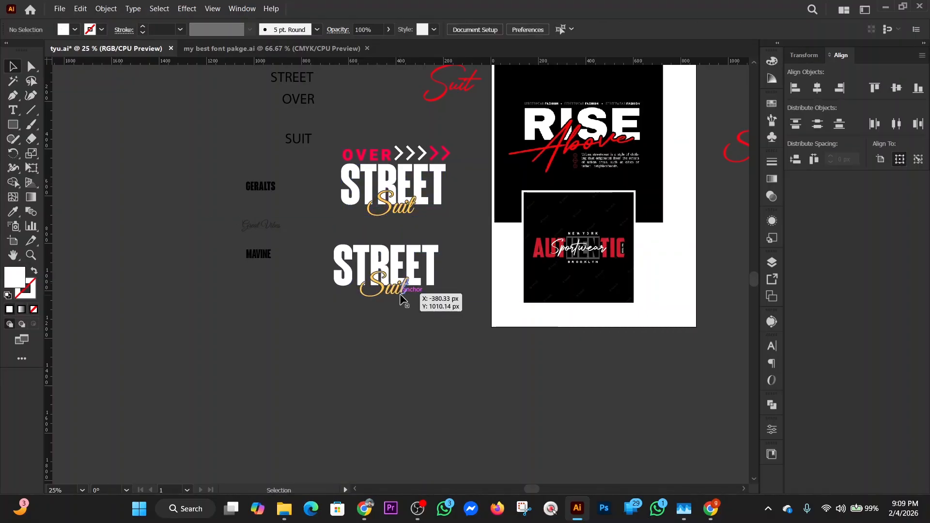
Step: Change the fill of the duplicated Suit script to red
click(408, 292)
double_click(19, 284)
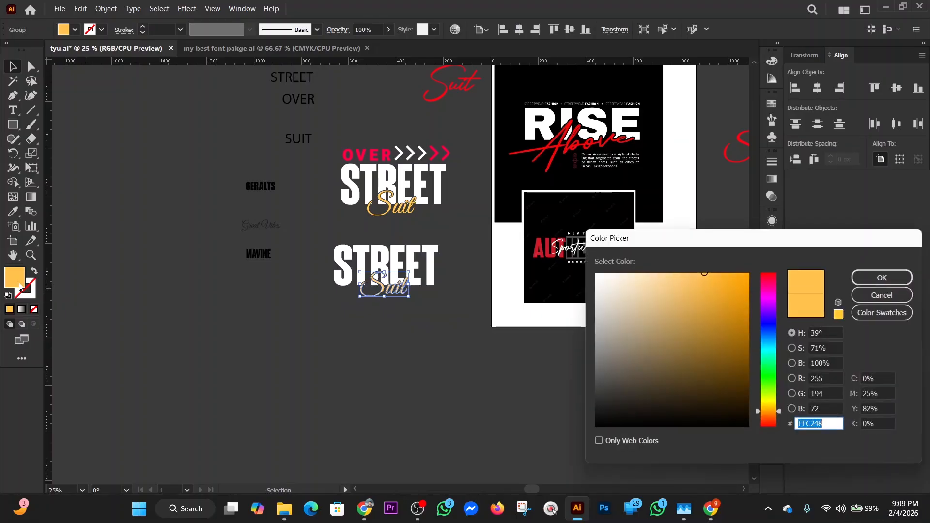
drag(764, 412, 762, 275)
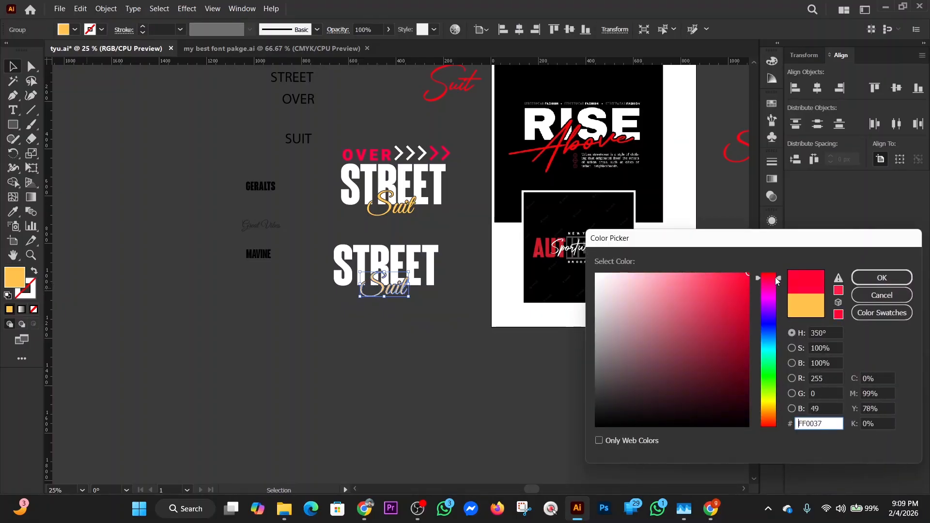
click(882, 277)
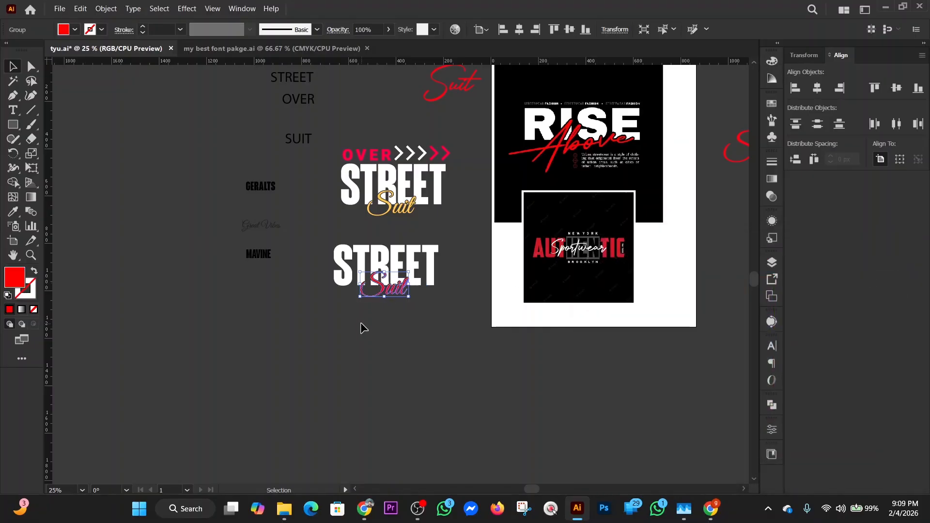
click(378, 315)
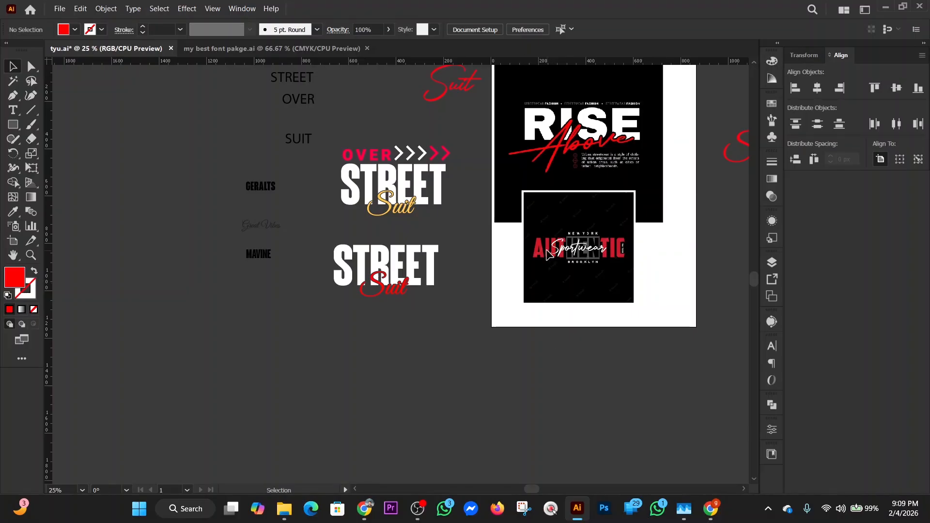
drag(532, 489, 534, 490)
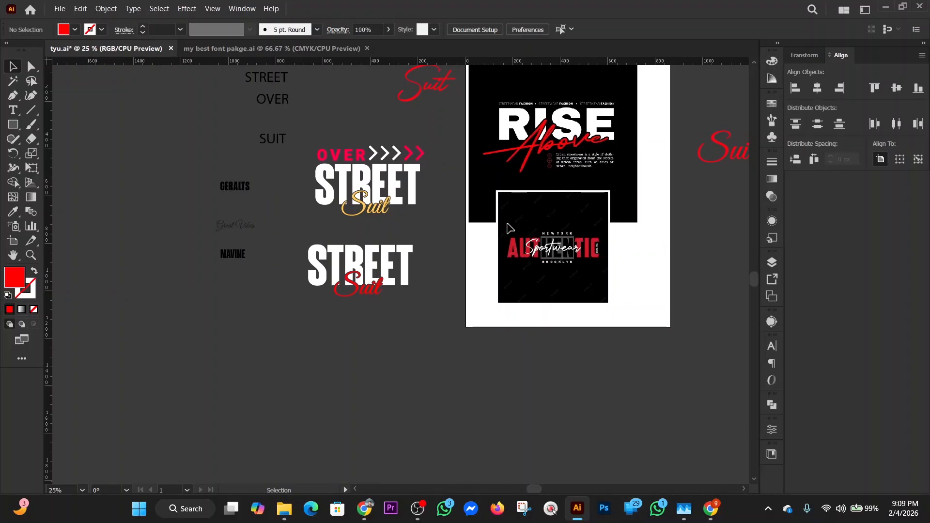
drag(308, 138, 429, 341)
click(428, 367)
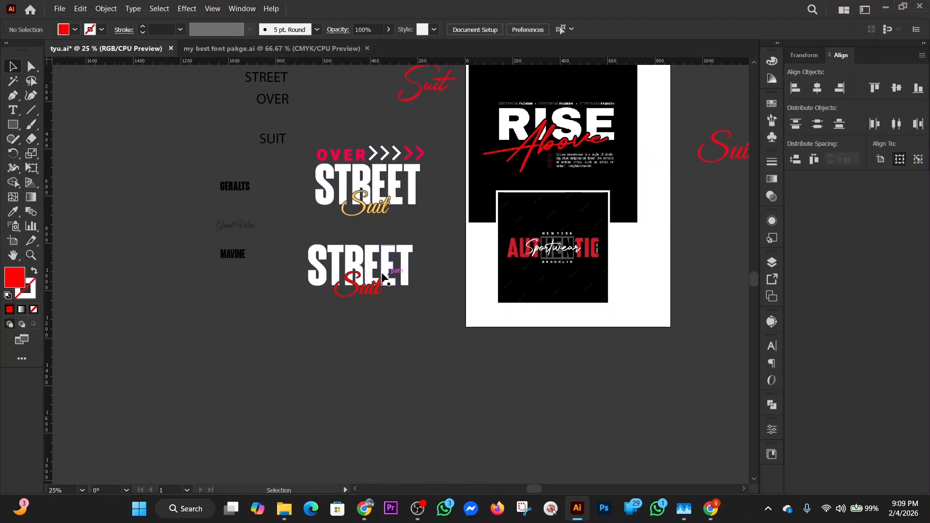
drag(372, 271, 371, 274)
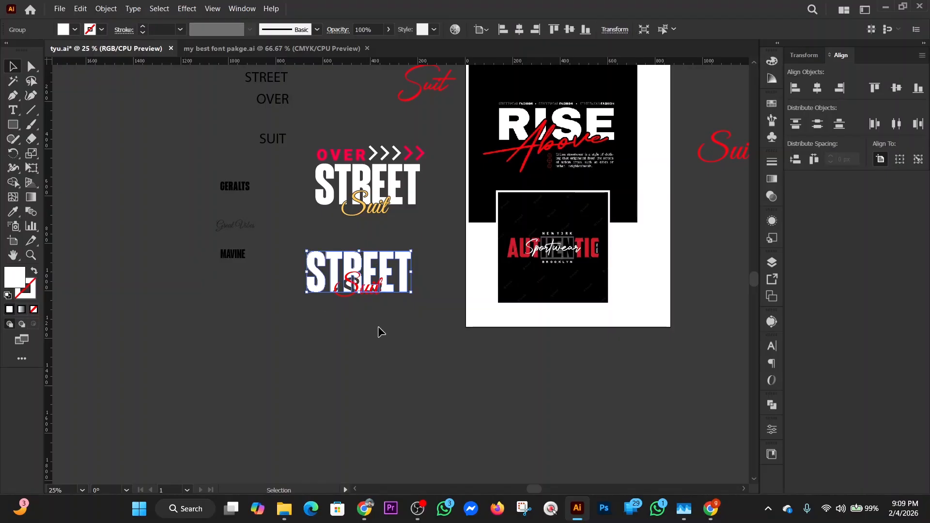
click(391, 341)
click(8, 128)
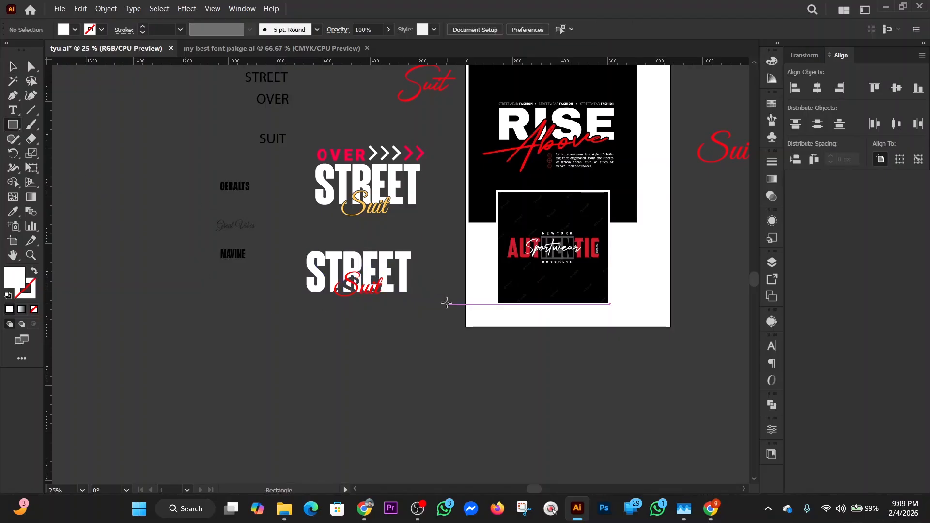
key(ctrl+z)
click(410, 359)
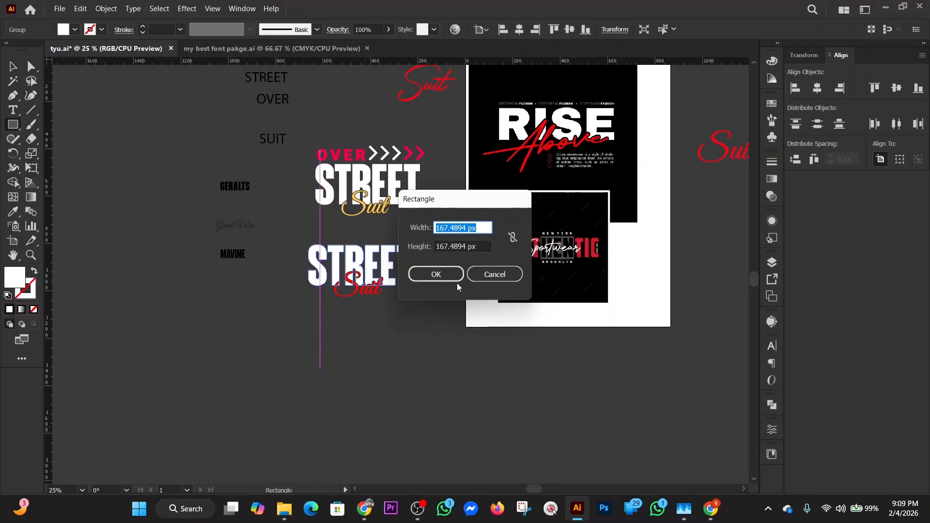
click(493, 273)
click(13, 67)
click(300, 346)
drag(455, 394, 279, 251)
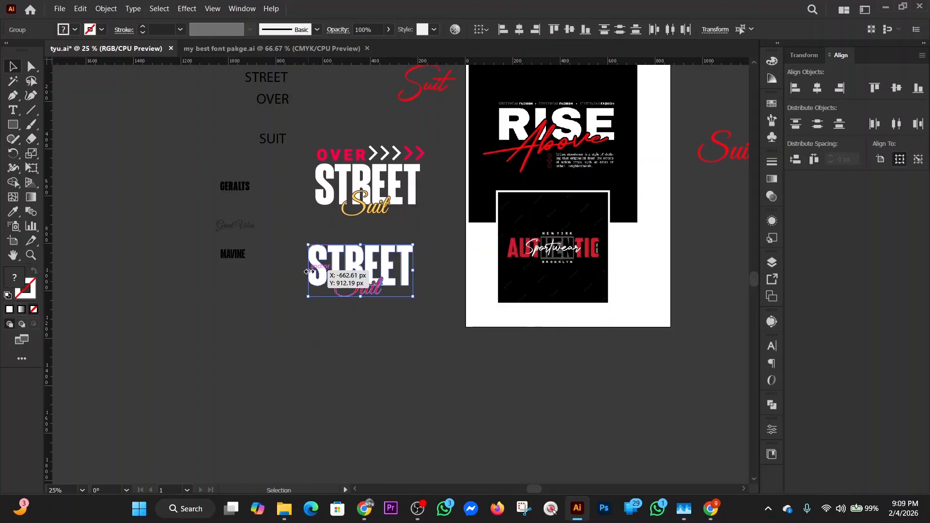
click(376, 321)
drag(445, 211, 300, 152)
key(a)
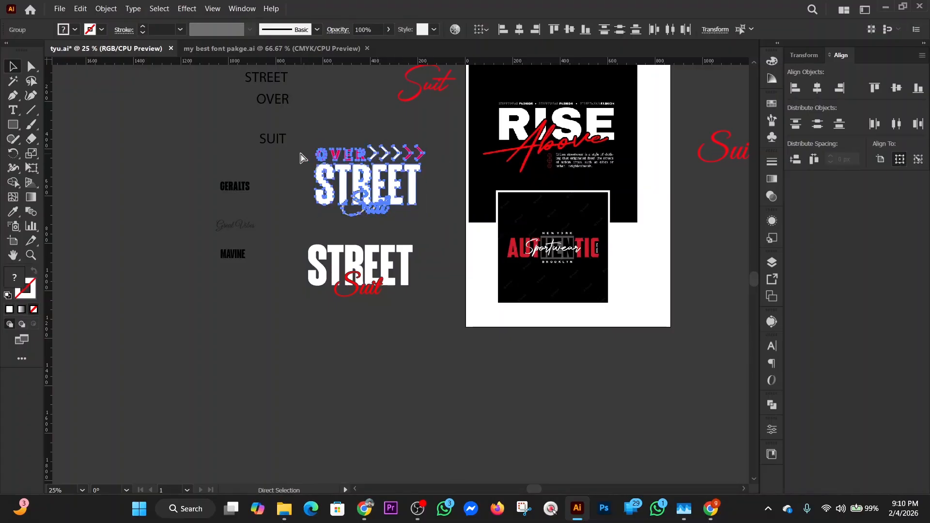
key(v)
click(378, 351)
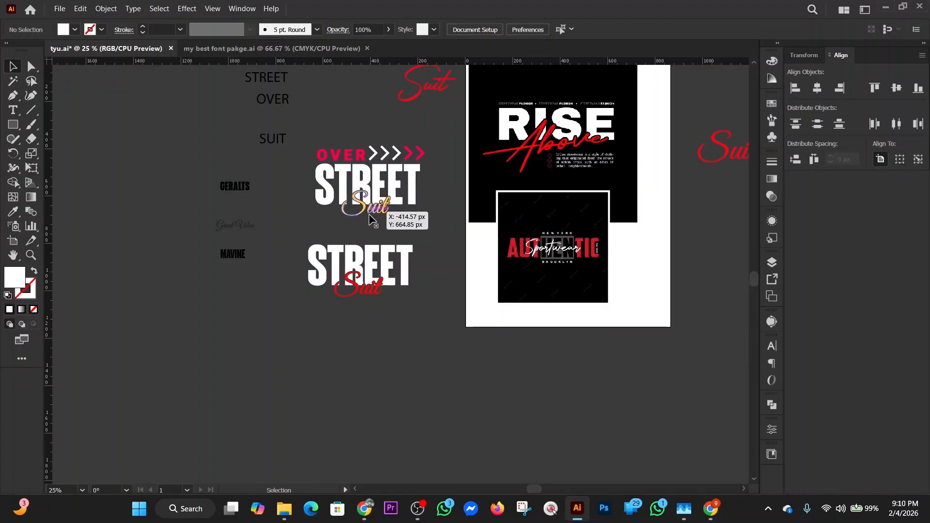
Step: Draw a rectangle covering both STREET lockups and widen it slightly on both sides
key(m)
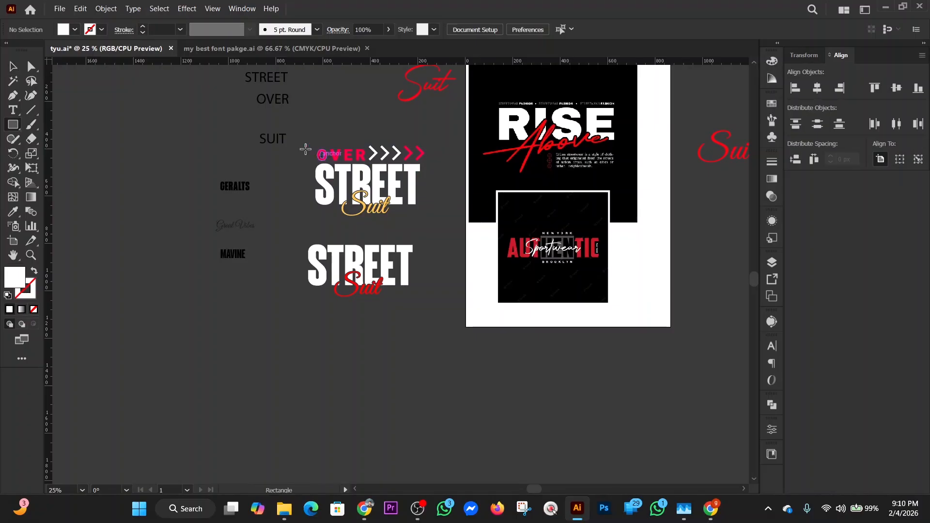
drag(309, 143, 434, 318)
drag(308, 230, 300, 230)
drag(433, 229, 440, 230)
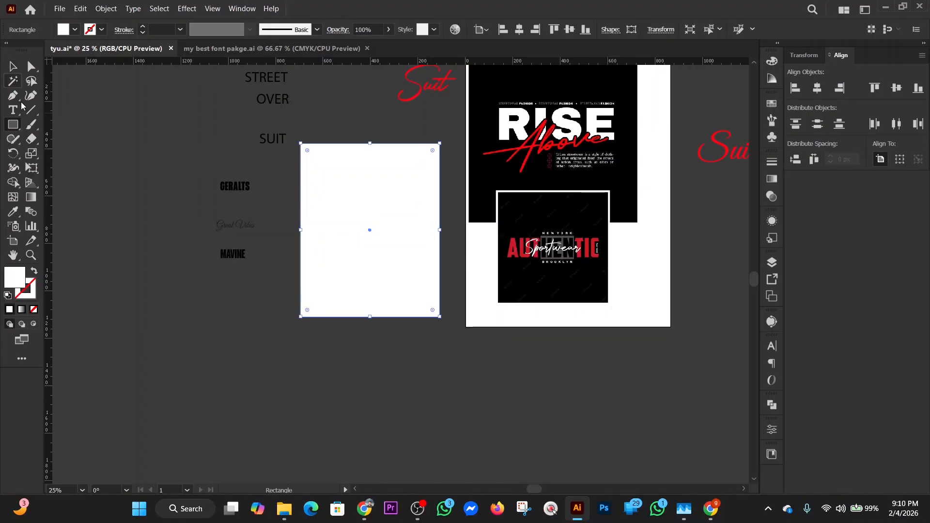
Step: Fill the rectangle with black (000000) and send it behind both STREET lockups
double_click(10, 285)
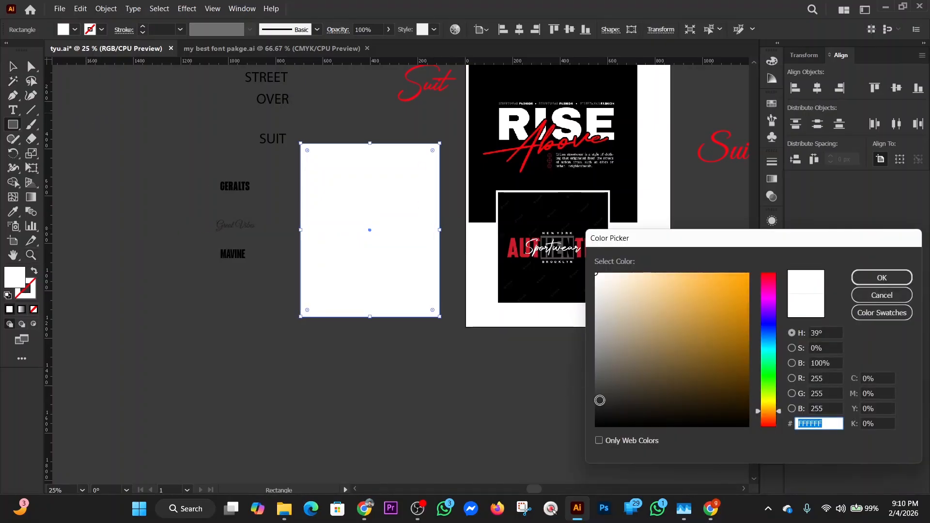
text(000000)
click(882, 278)
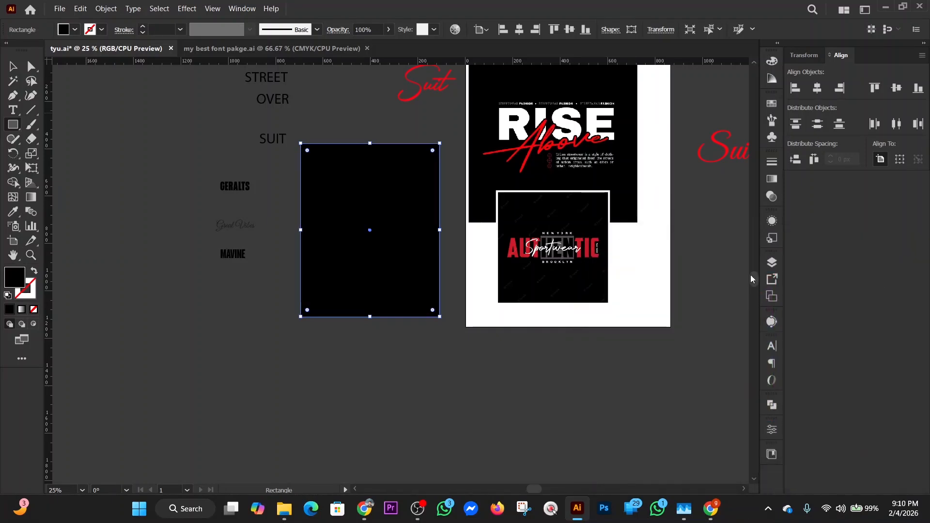
key(ctrl+shift+bracketleft)
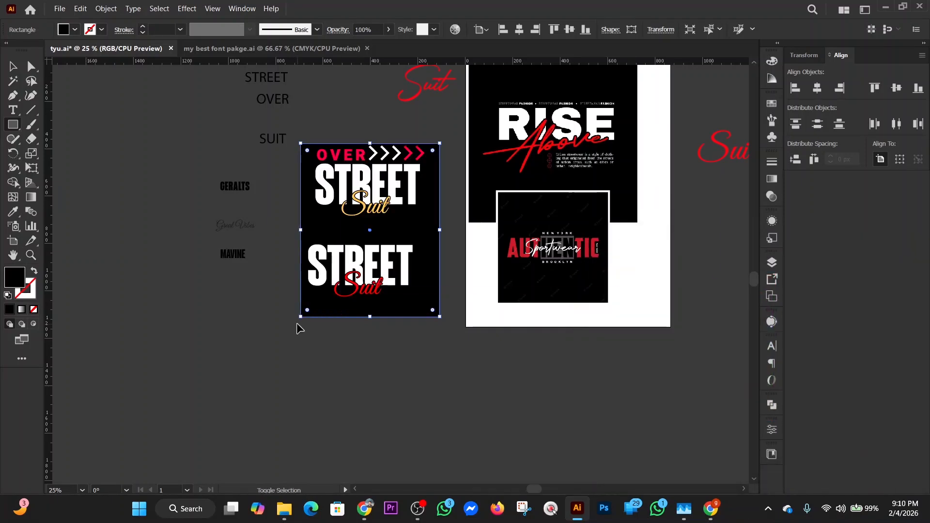
Step: Shift the black background rectangle slightly upward to leave space above the OVER line, and deselect it
click(13, 67)
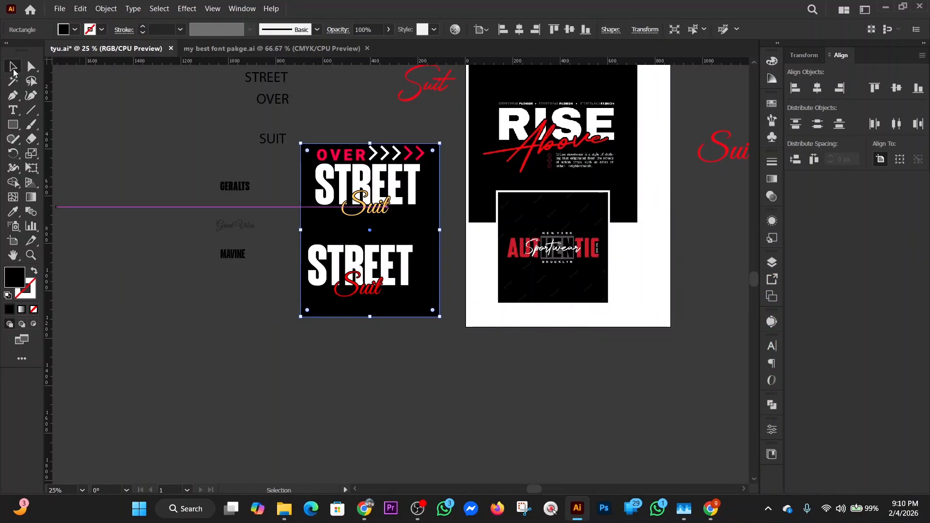
drag(426, 240, 425, 230)
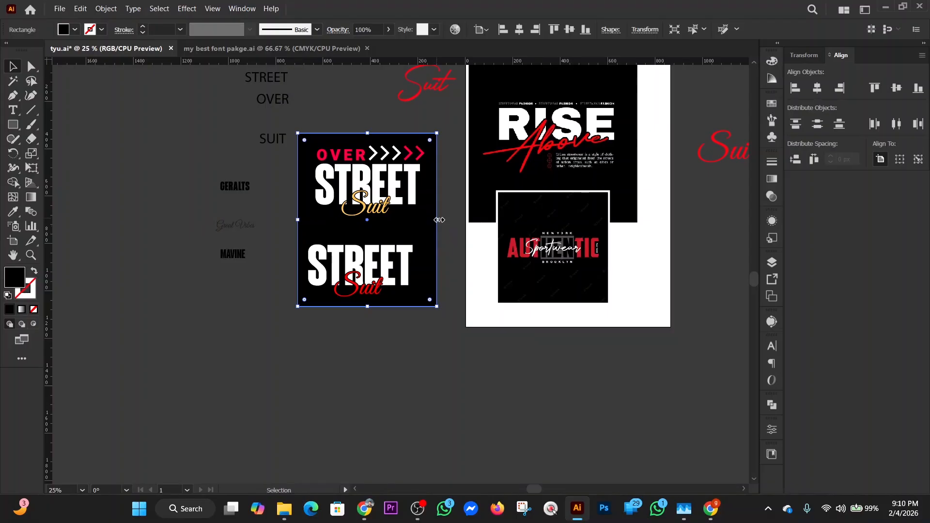
click(423, 114)
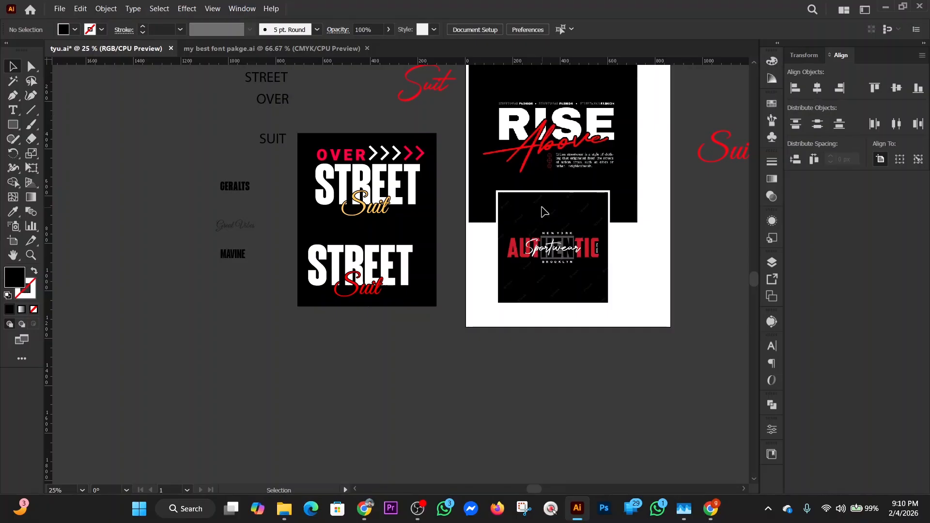